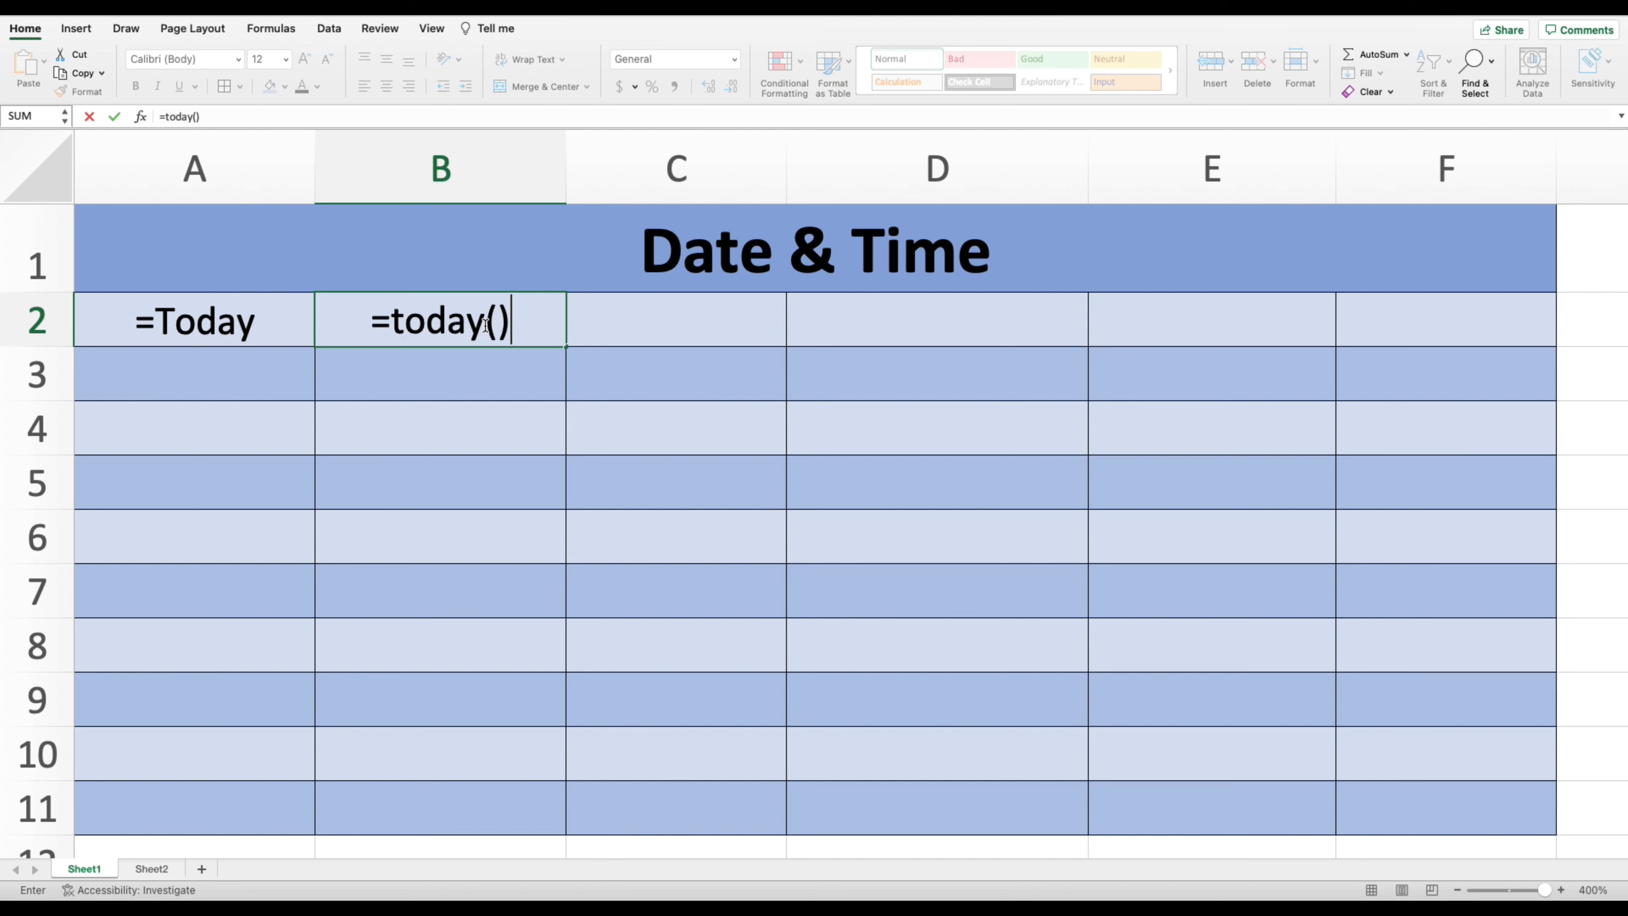
Enter =today() in B2 and =now() in B3, widening column B slightly to fit the date and time.
key(Return)
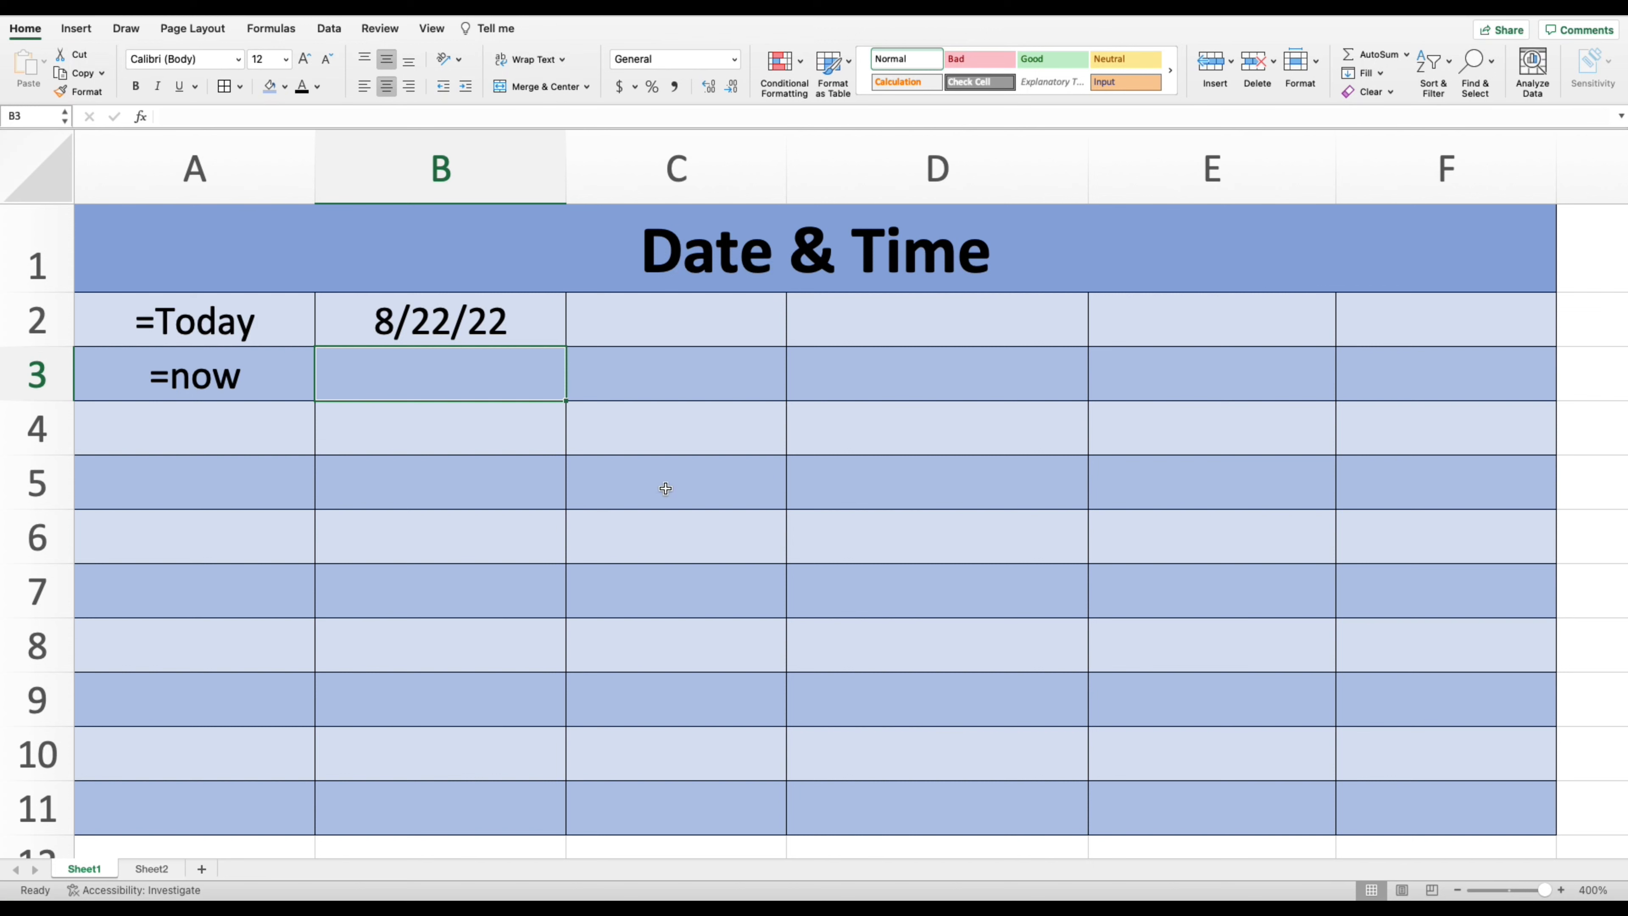
text(=)
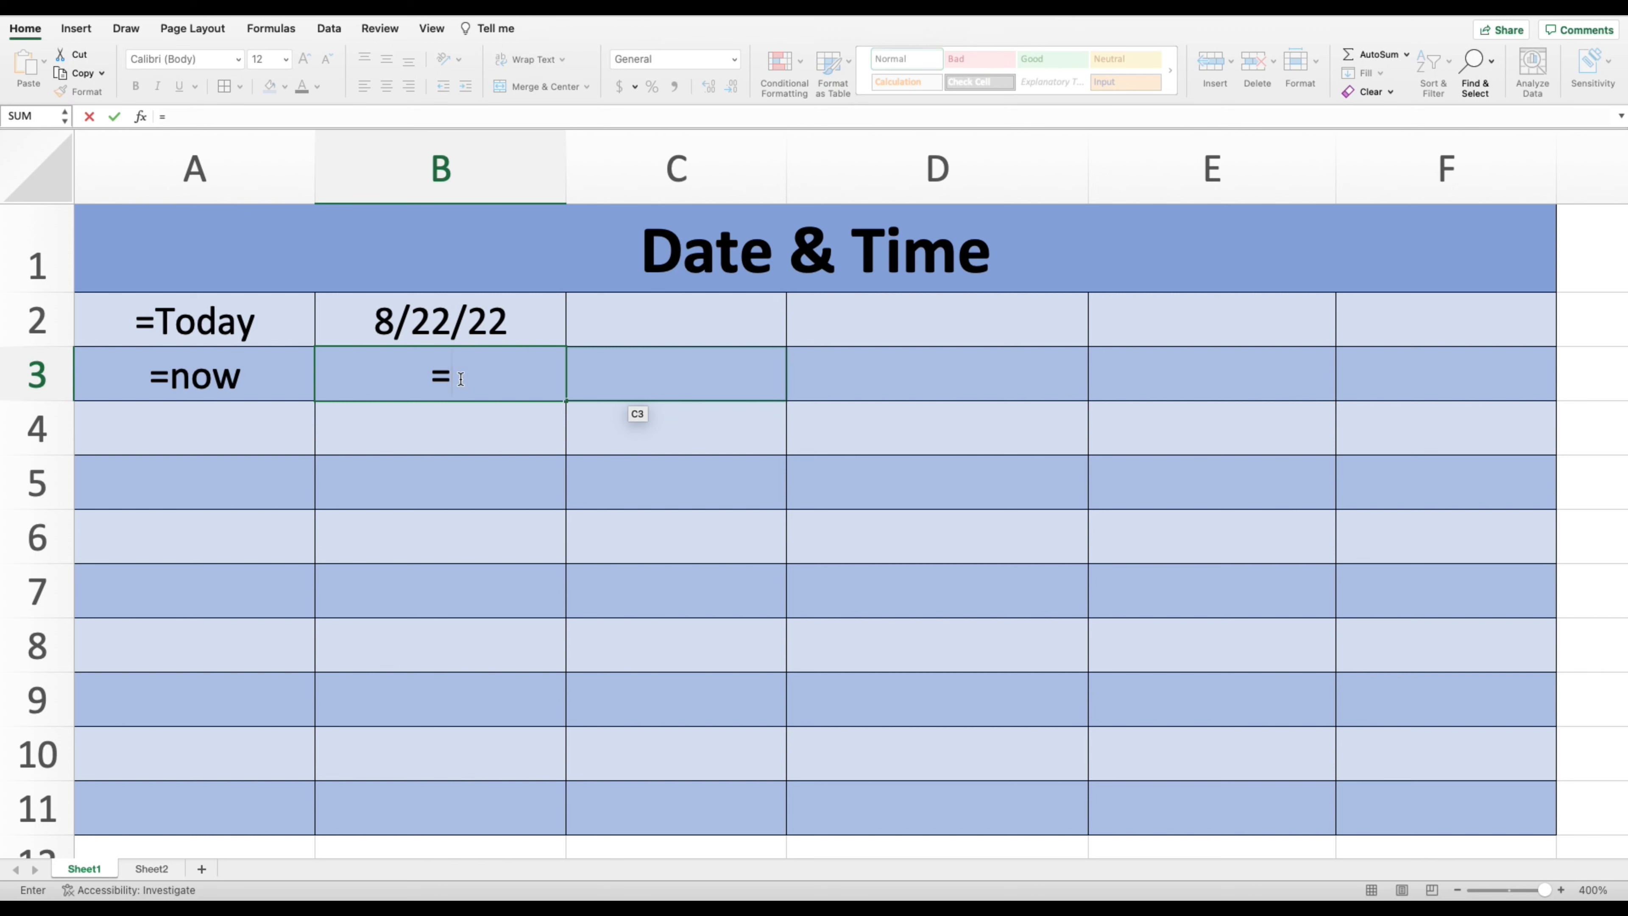
text(now())
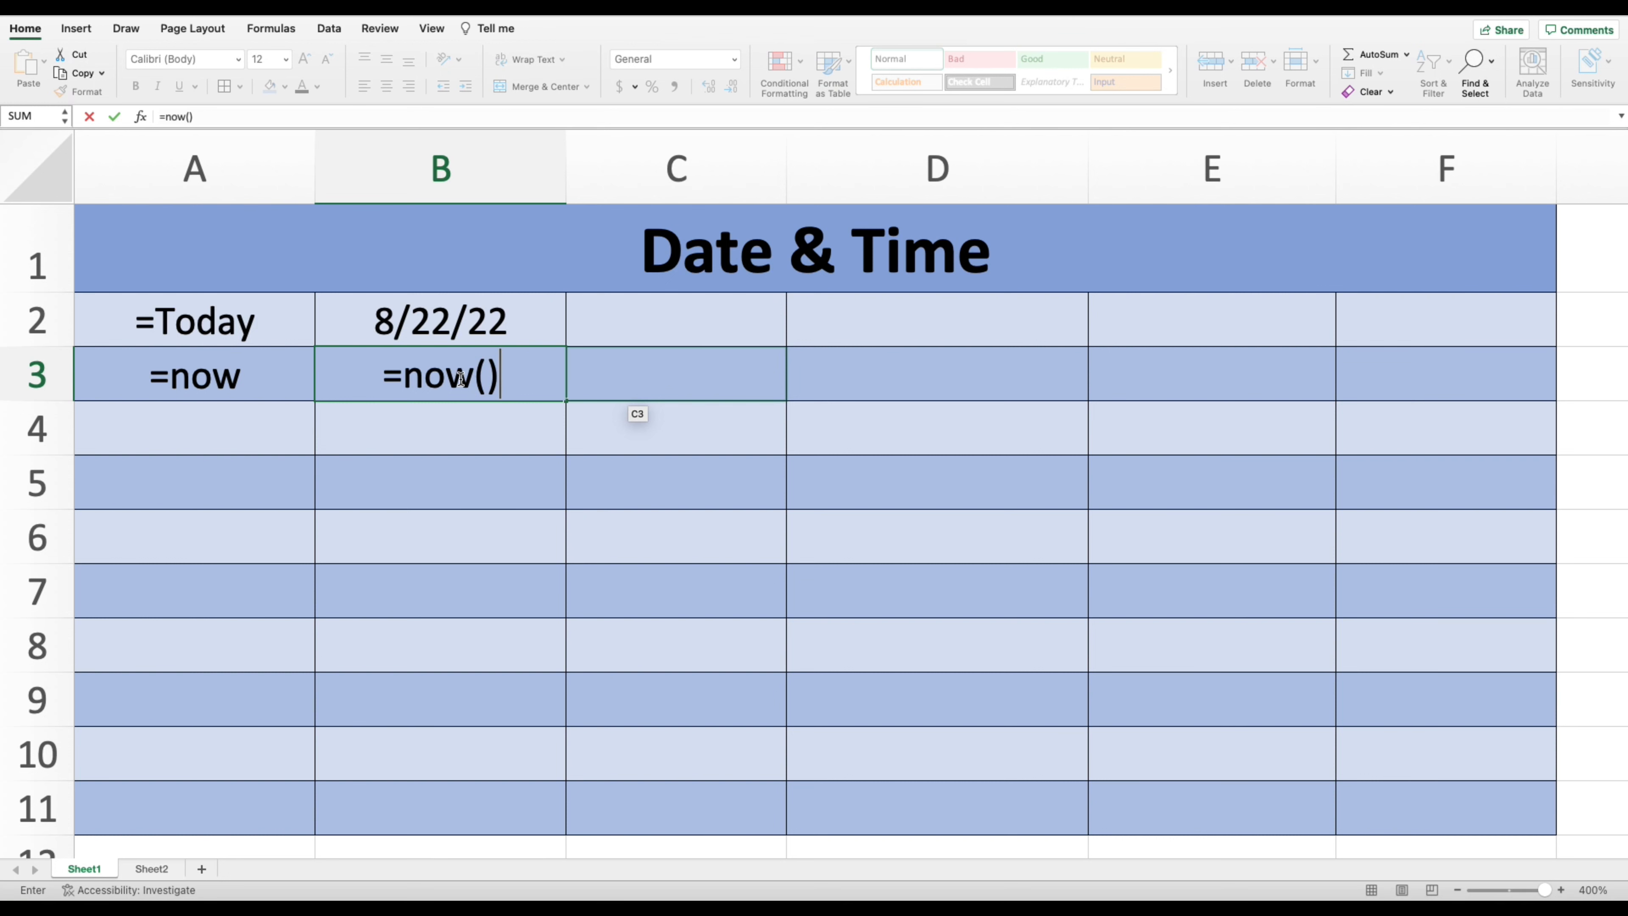
key(Return)
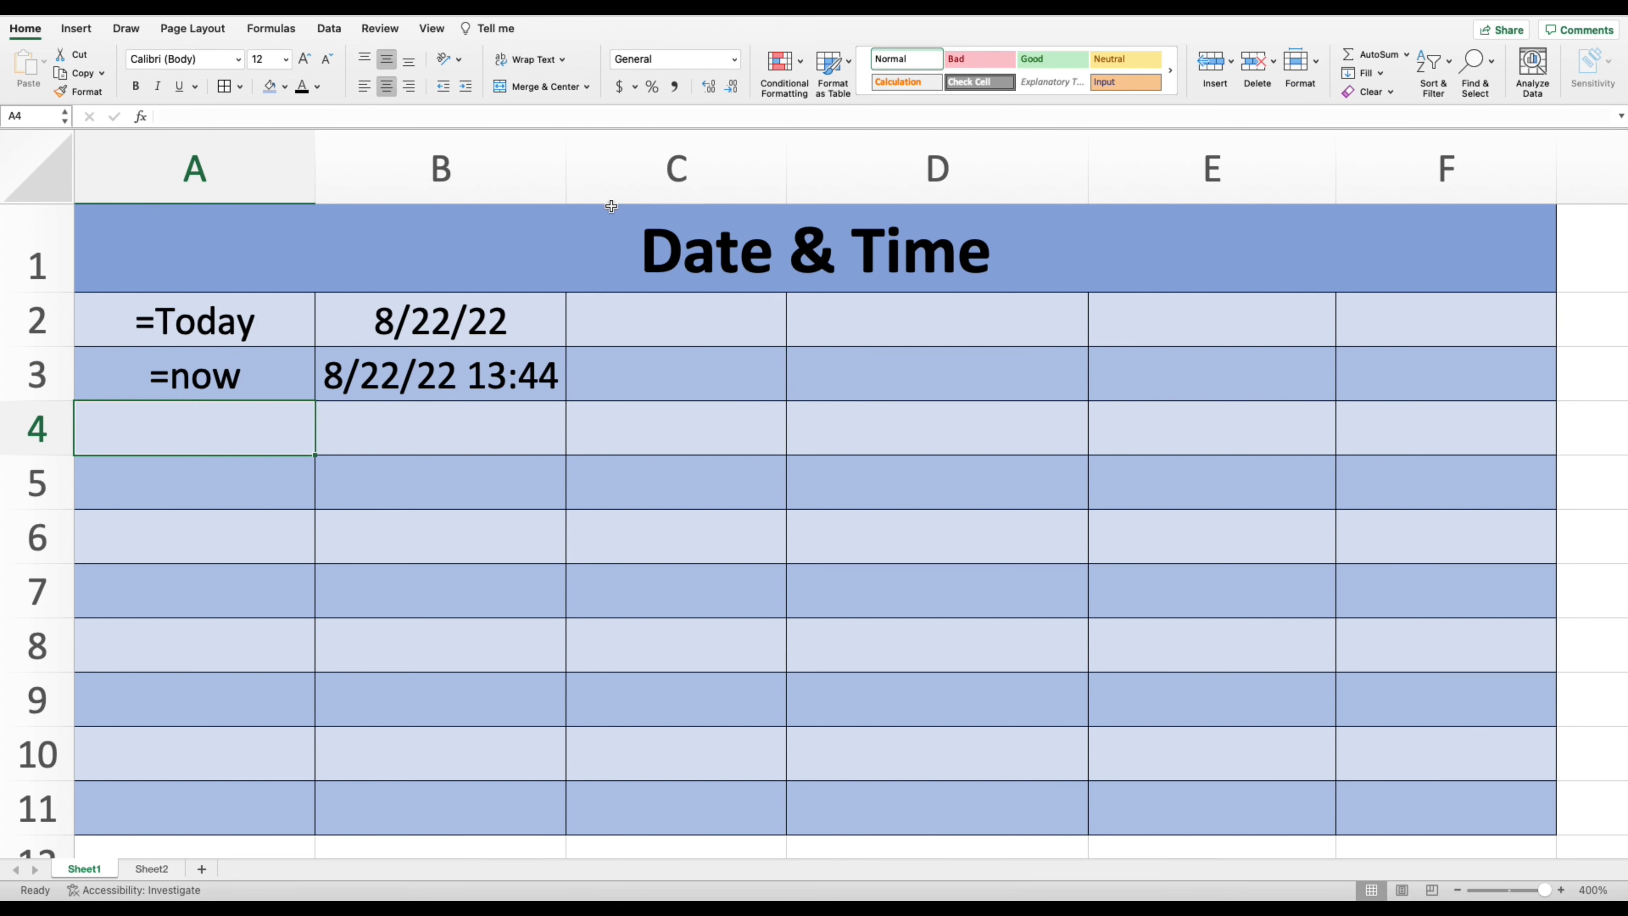
drag(564, 149, 596, 154)
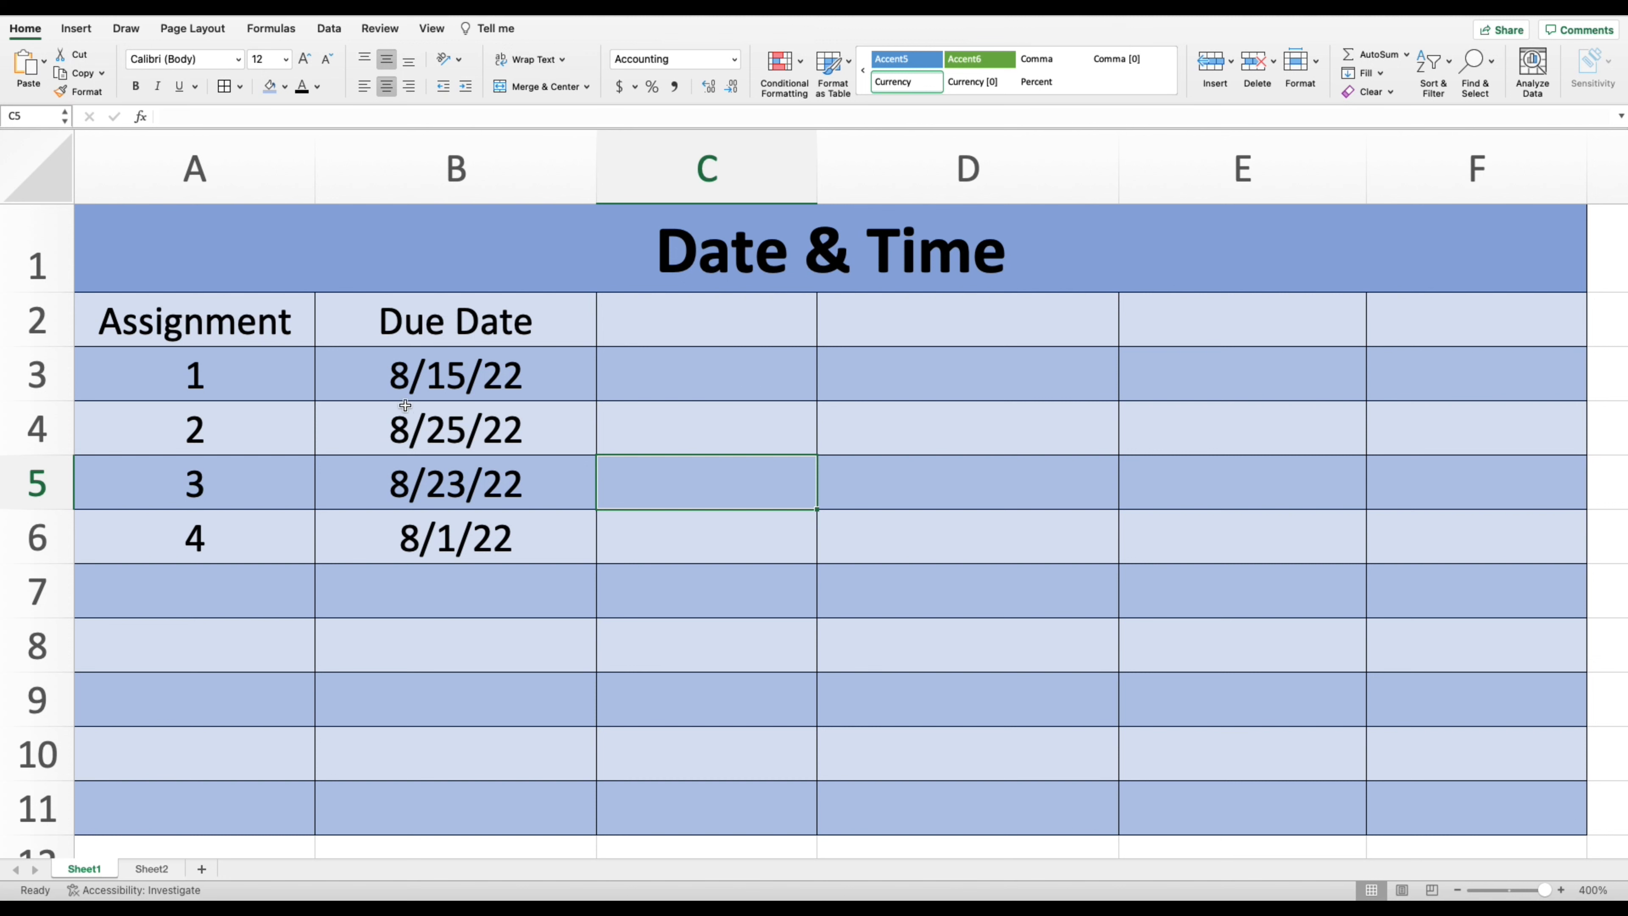
drag(441, 328, 435, 513)
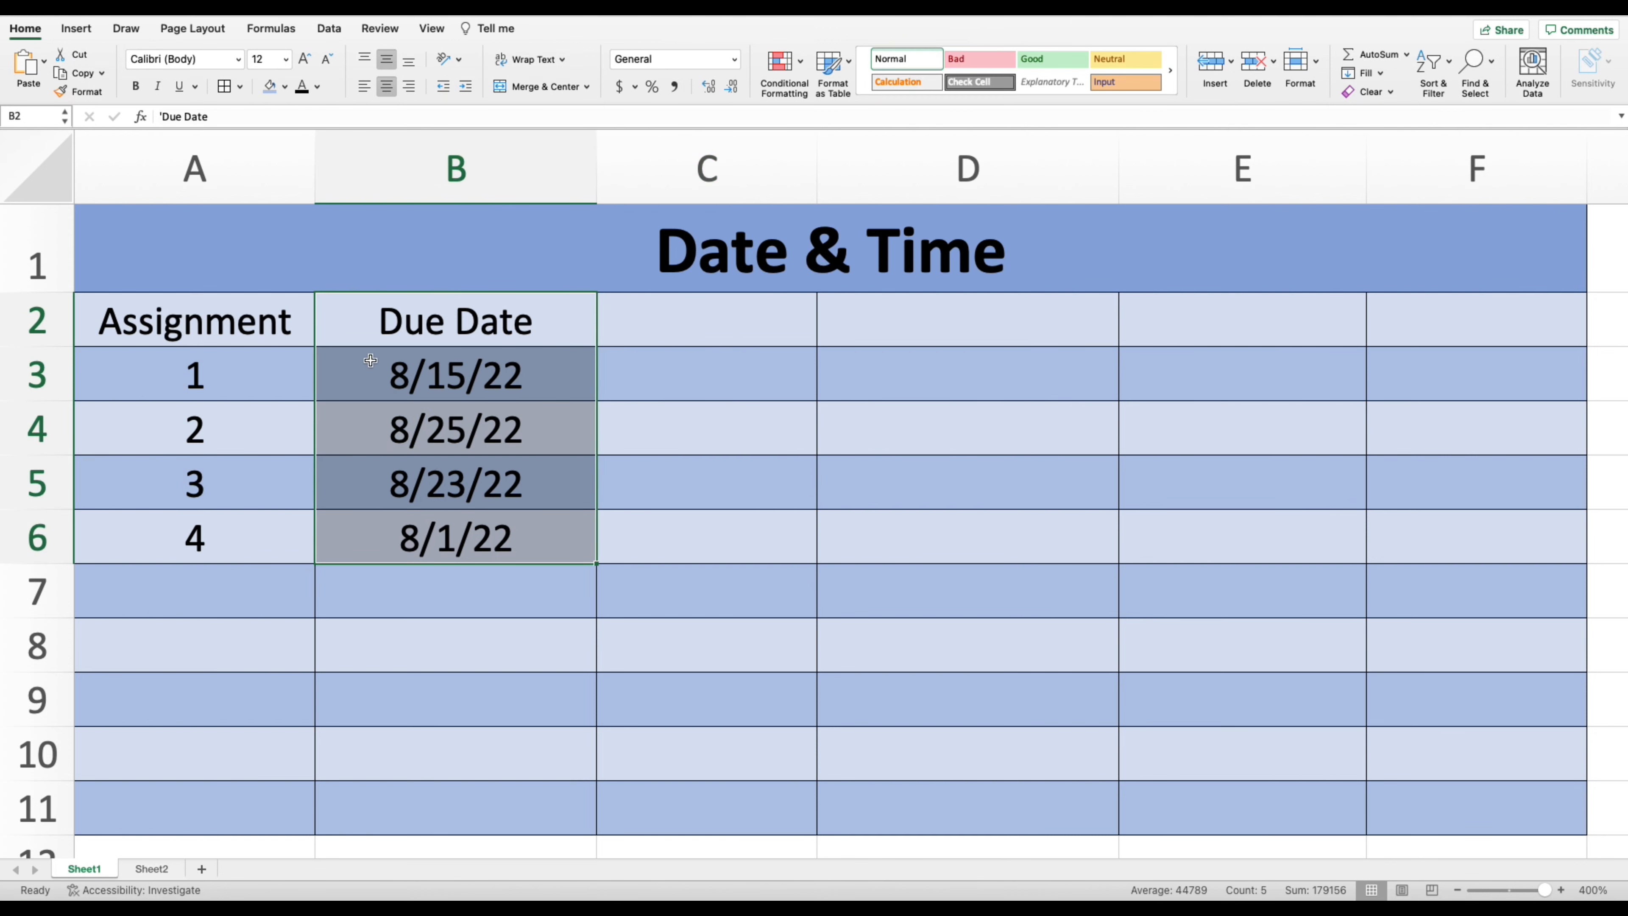
drag(210, 324, 212, 518)
drag(580, 317, 543, 516)
Add the header "Today" in C2 and enter =today() in C3.
click(723, 314)
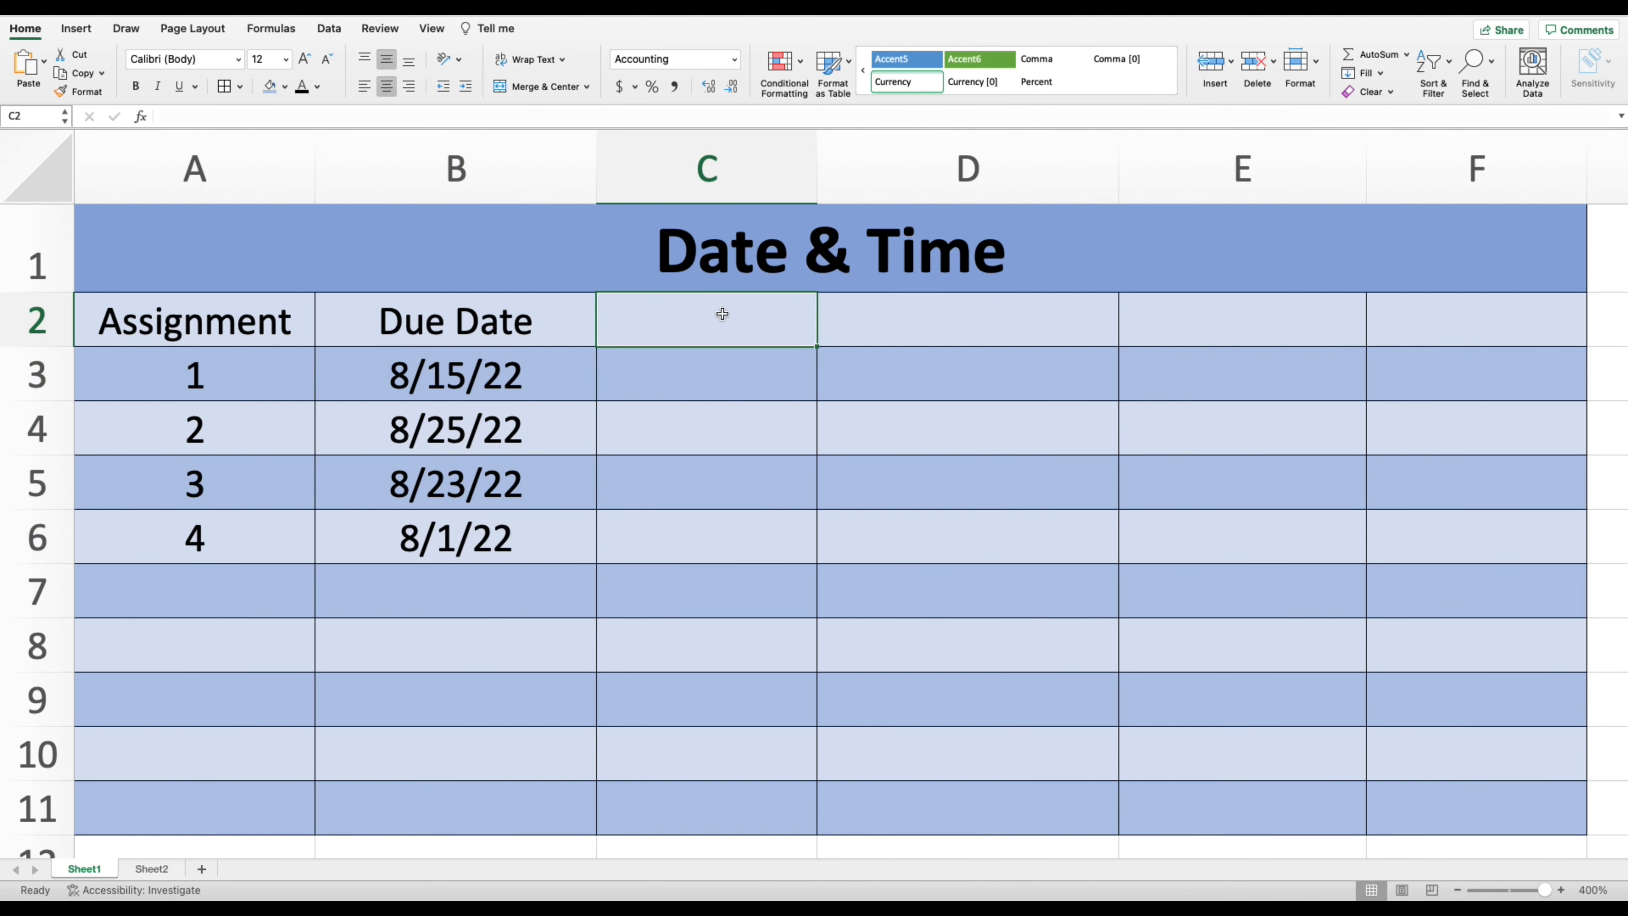
text(Today)
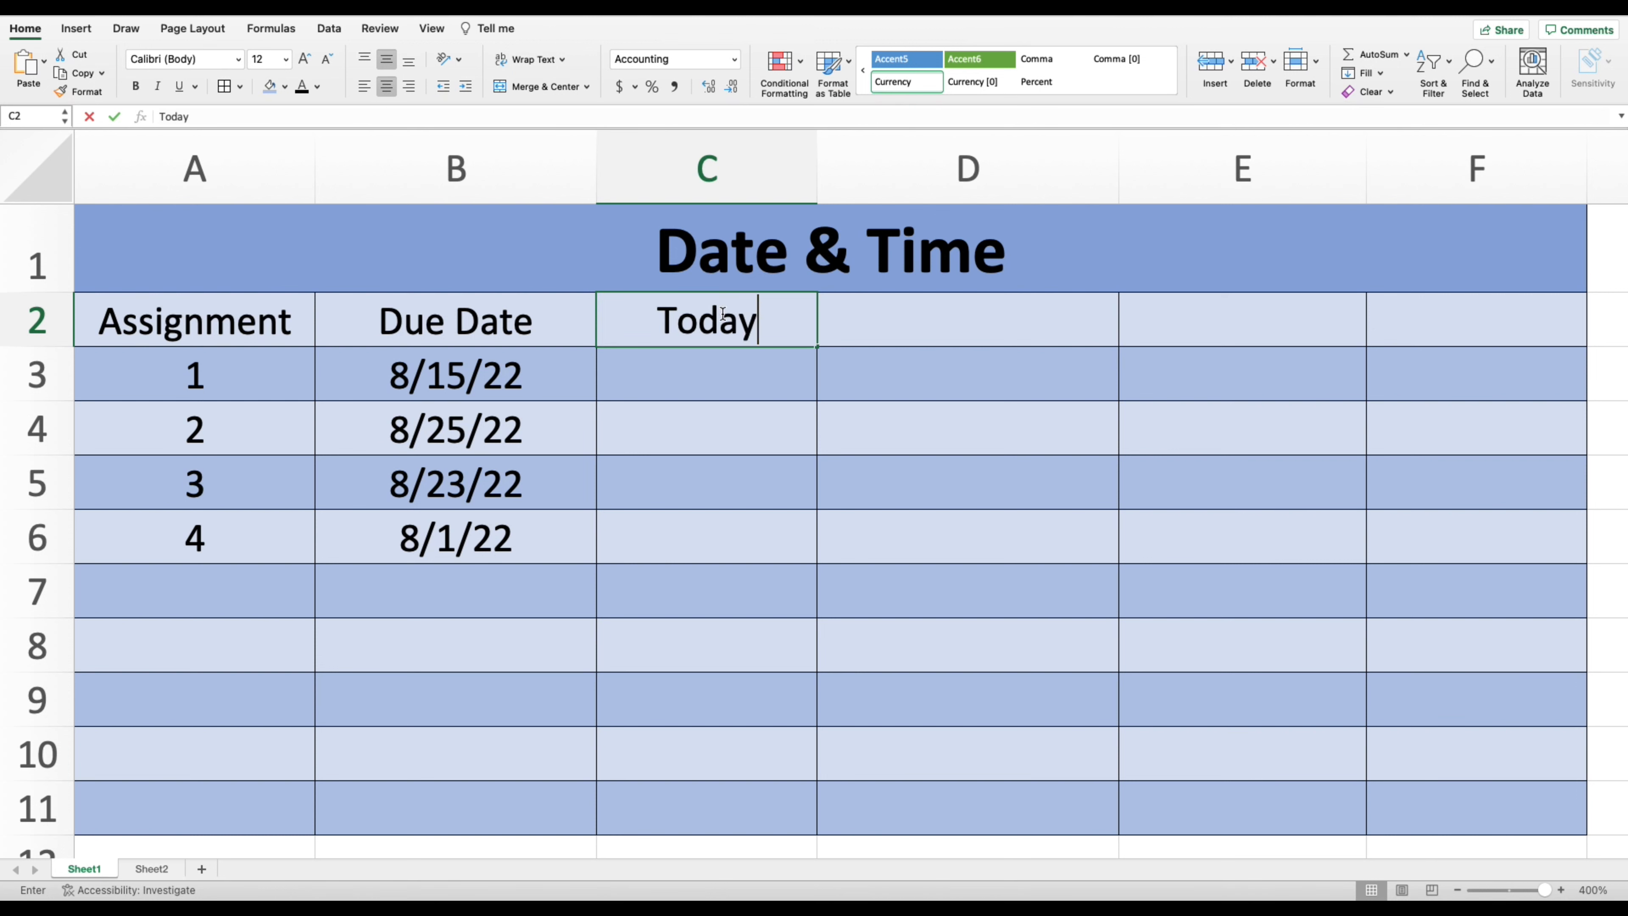
key(Return)
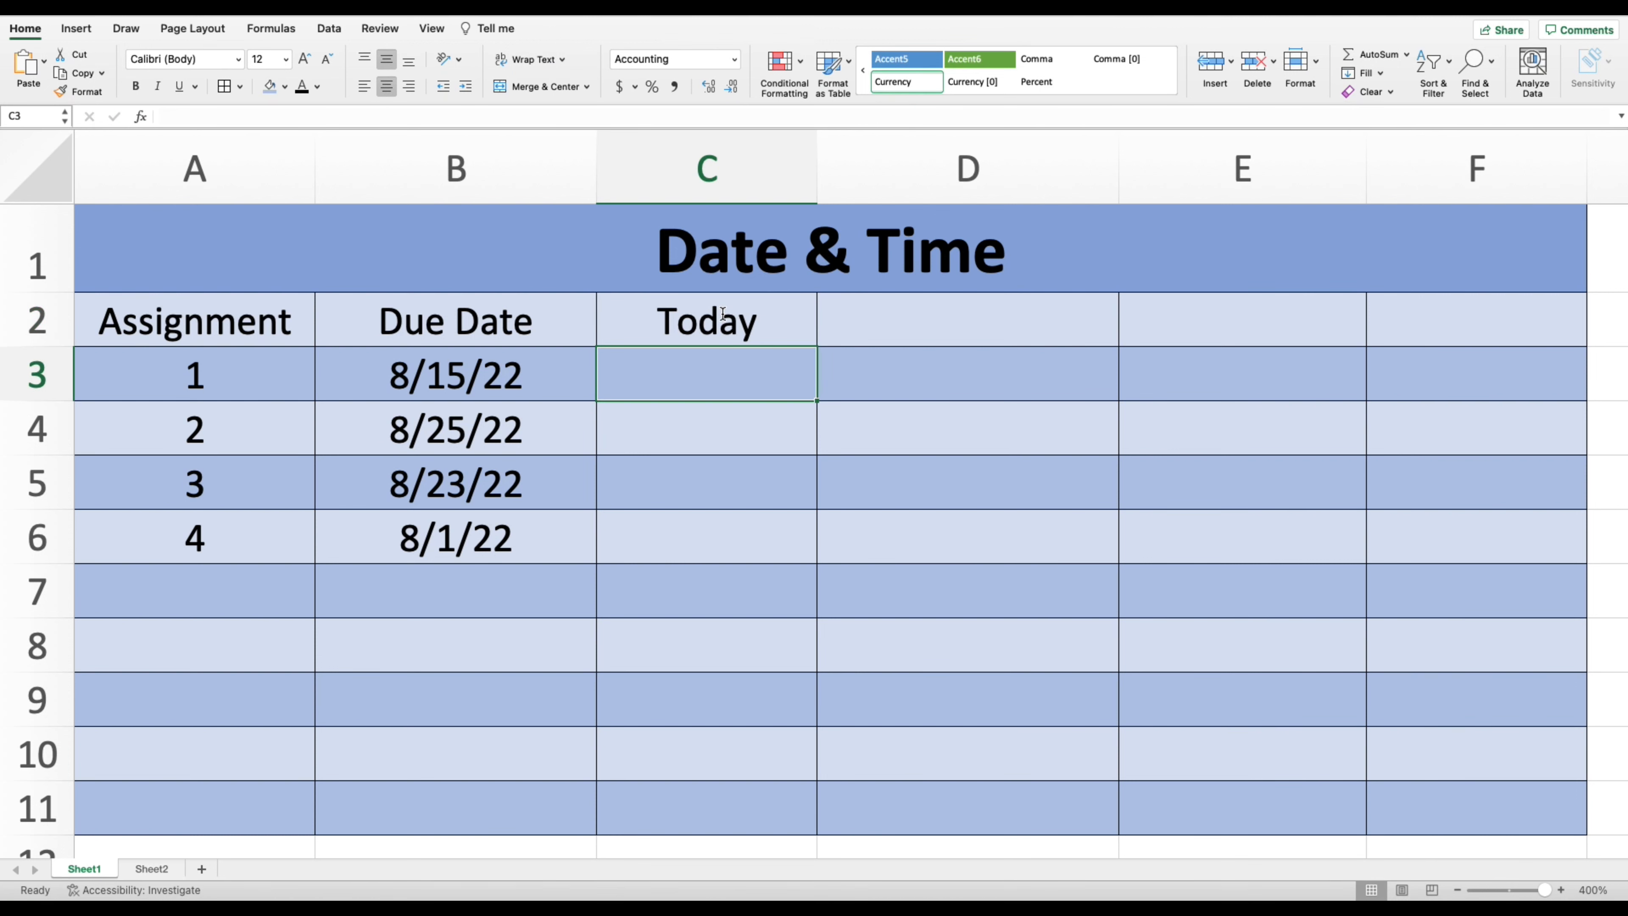
text(=today)
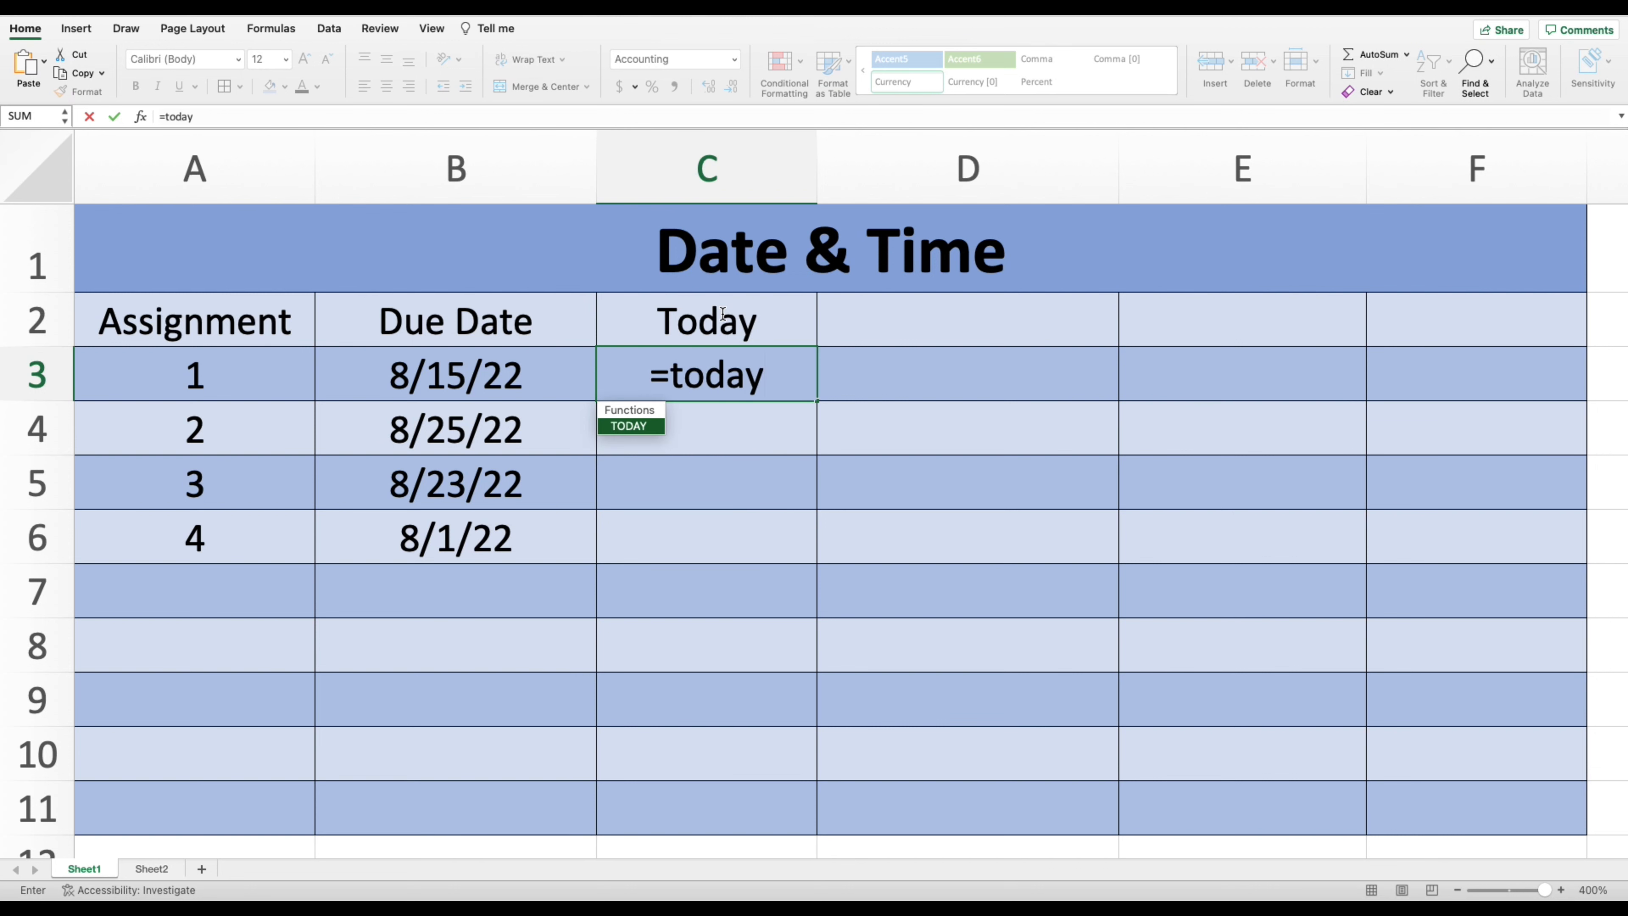
text(())
key(Return)
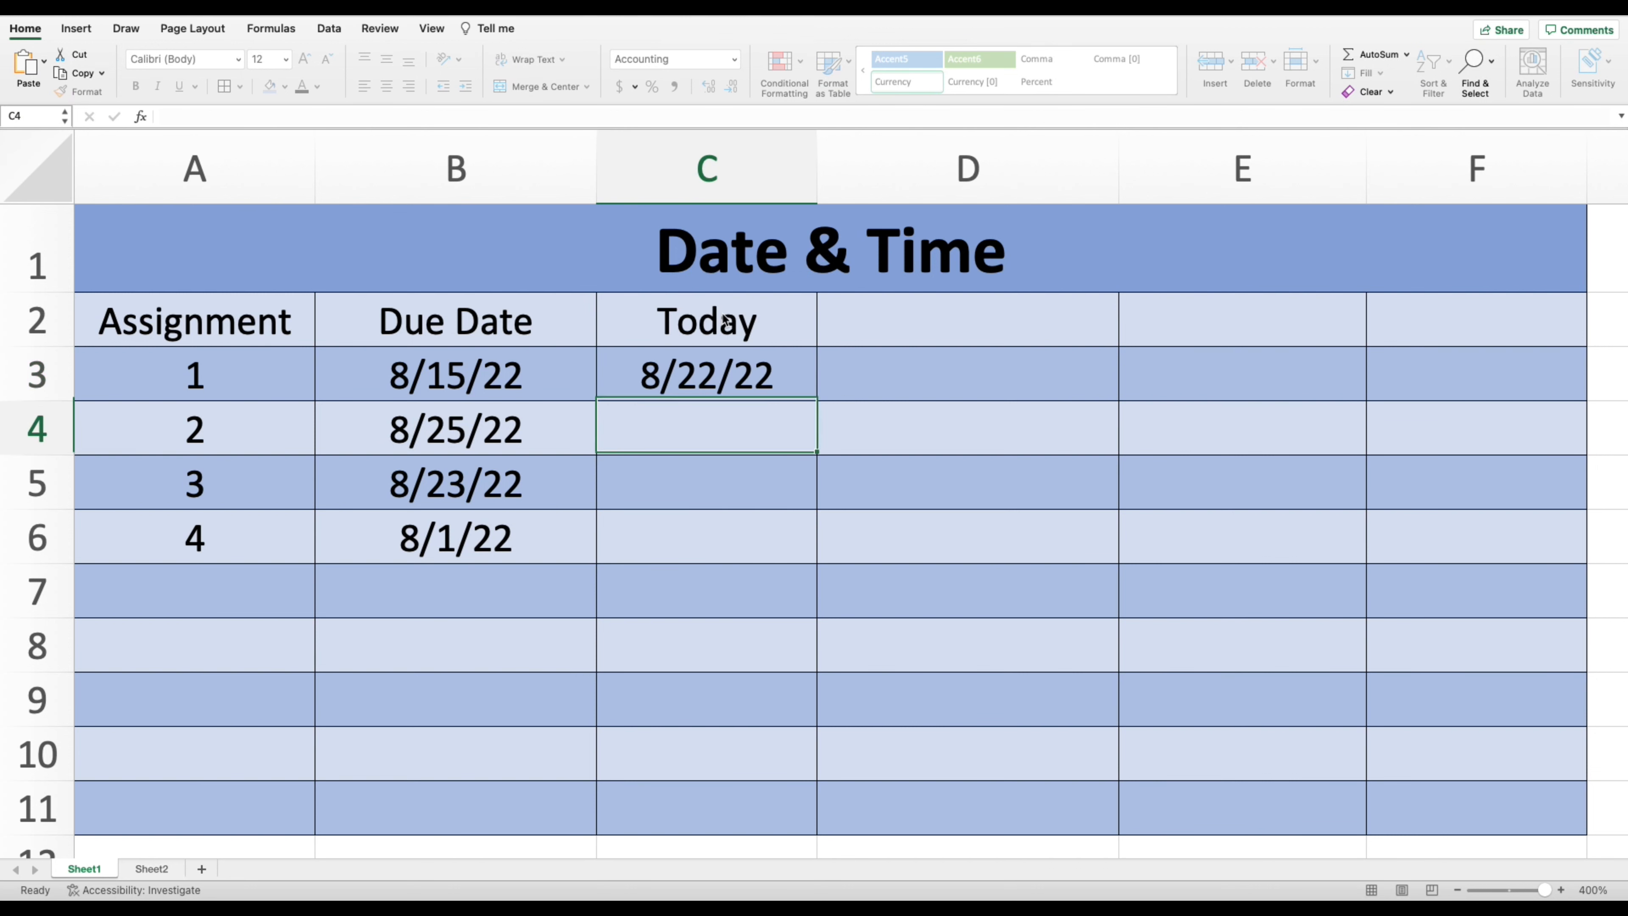
Fill the current-date formula from C3 down through C6.
click(702, 376)
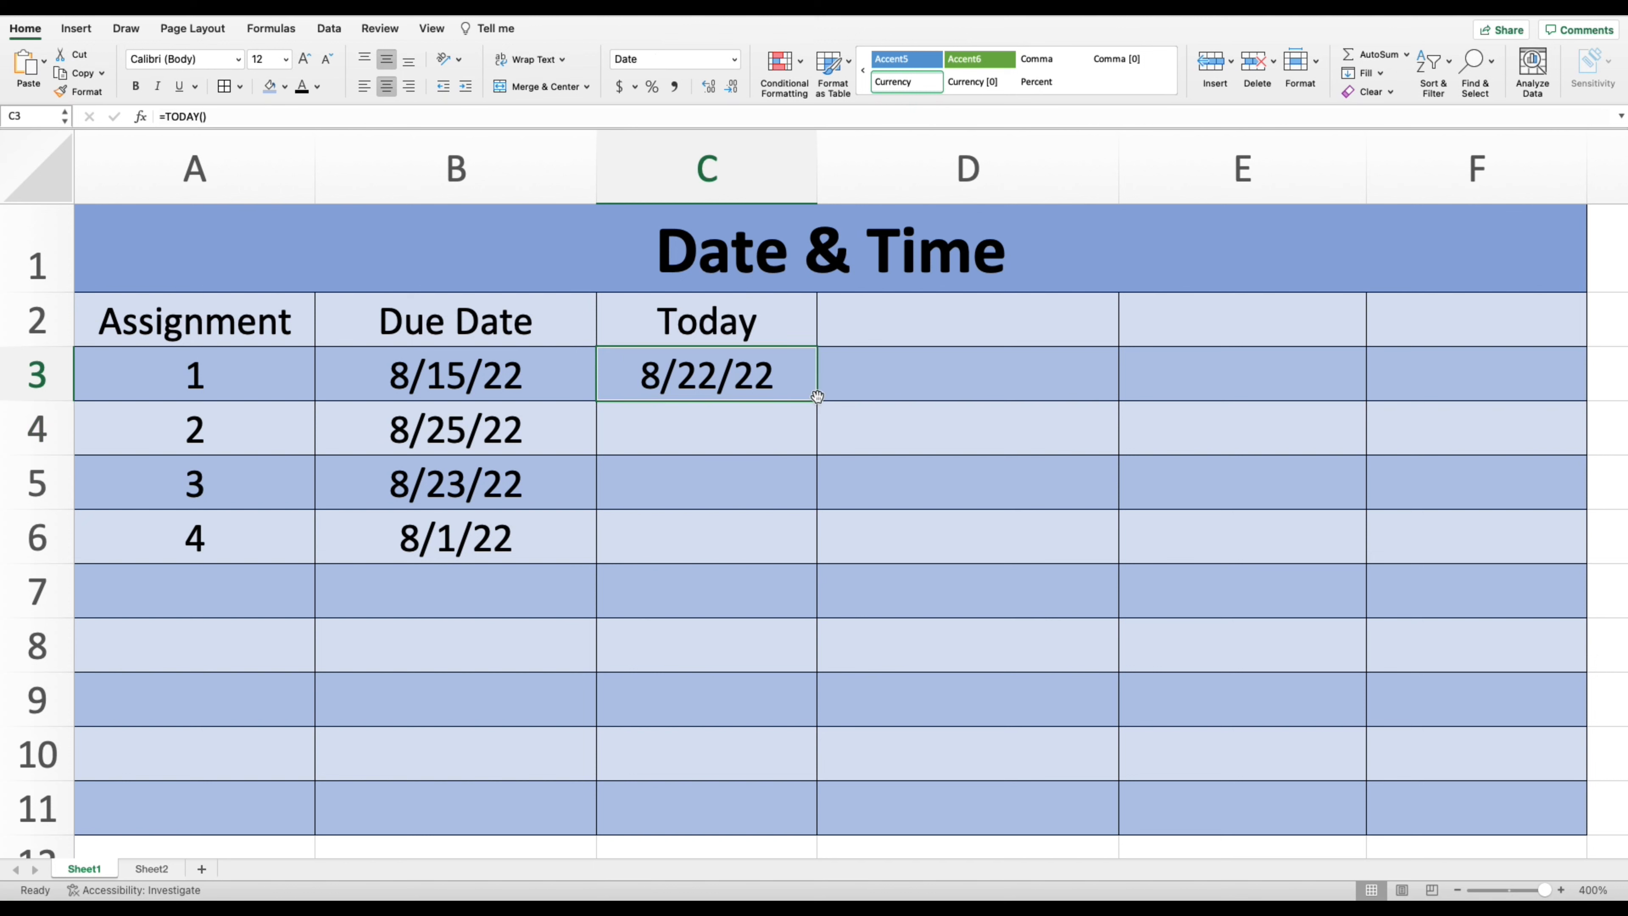
drag(817, 400, 802, 551)
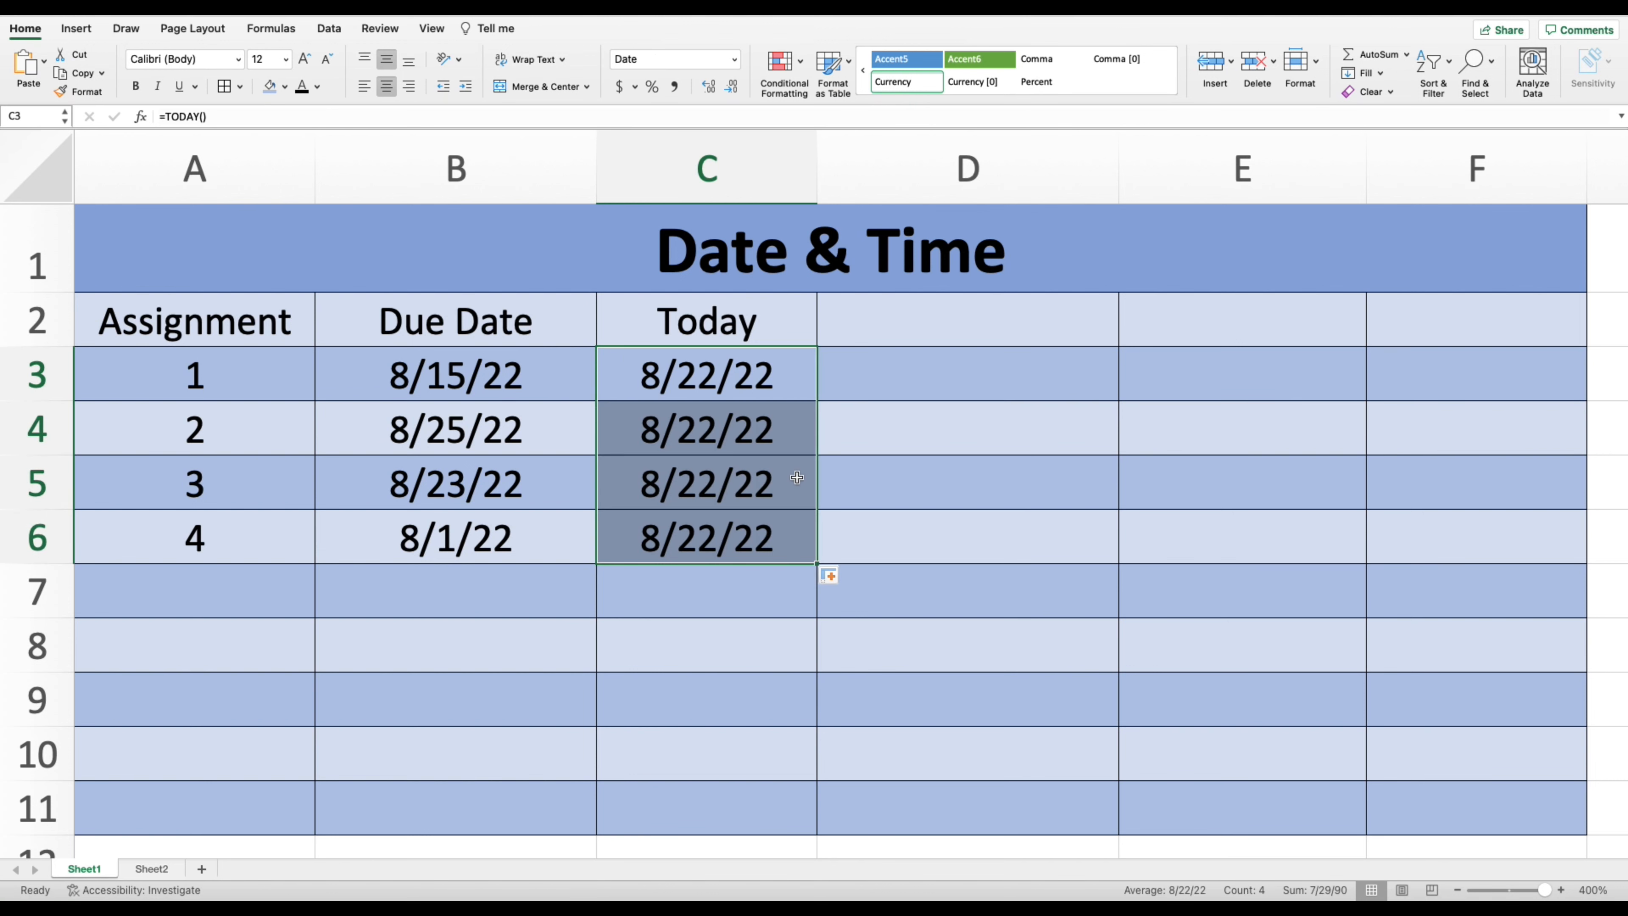
click(879, 449)
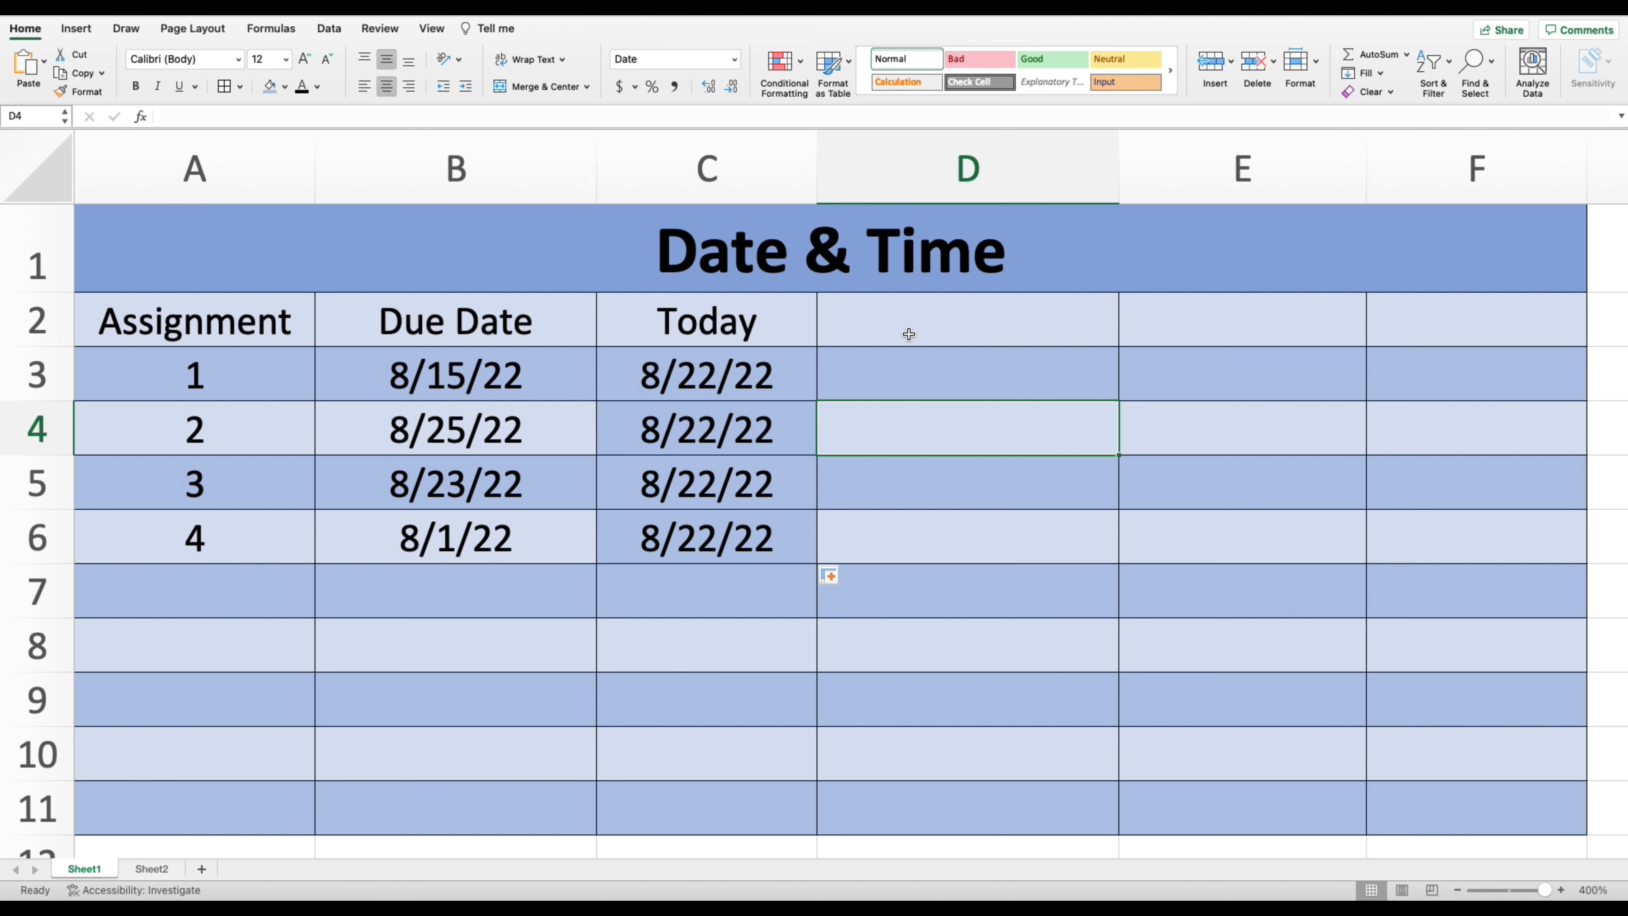
Add the header "Overdue?" in D2.
click(875, 333)
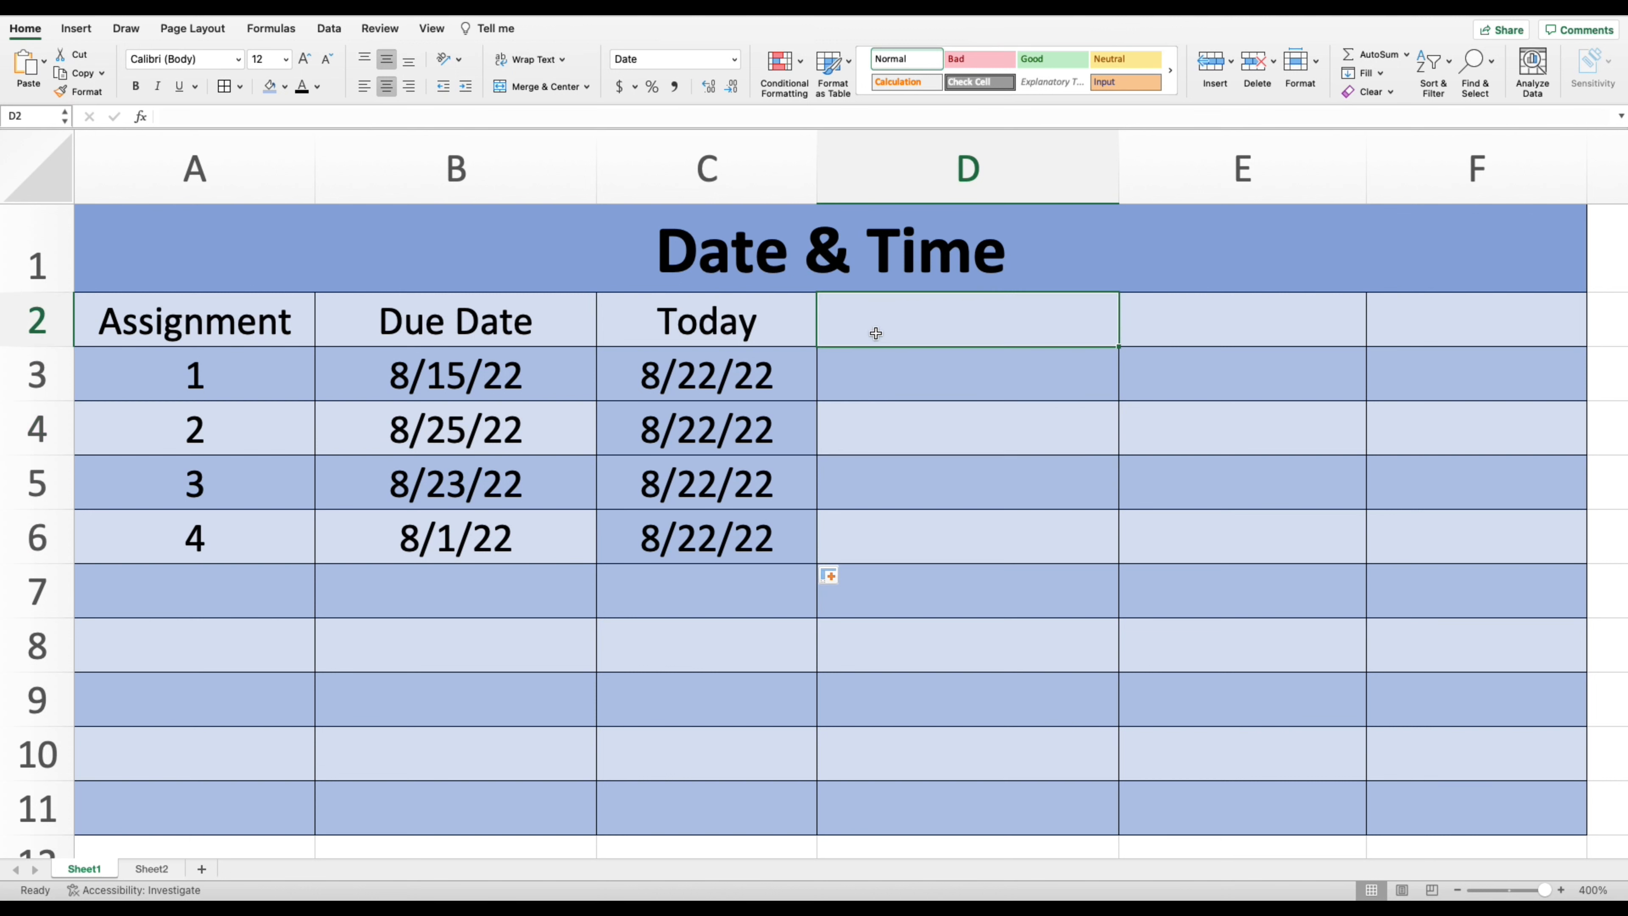
text(Over)
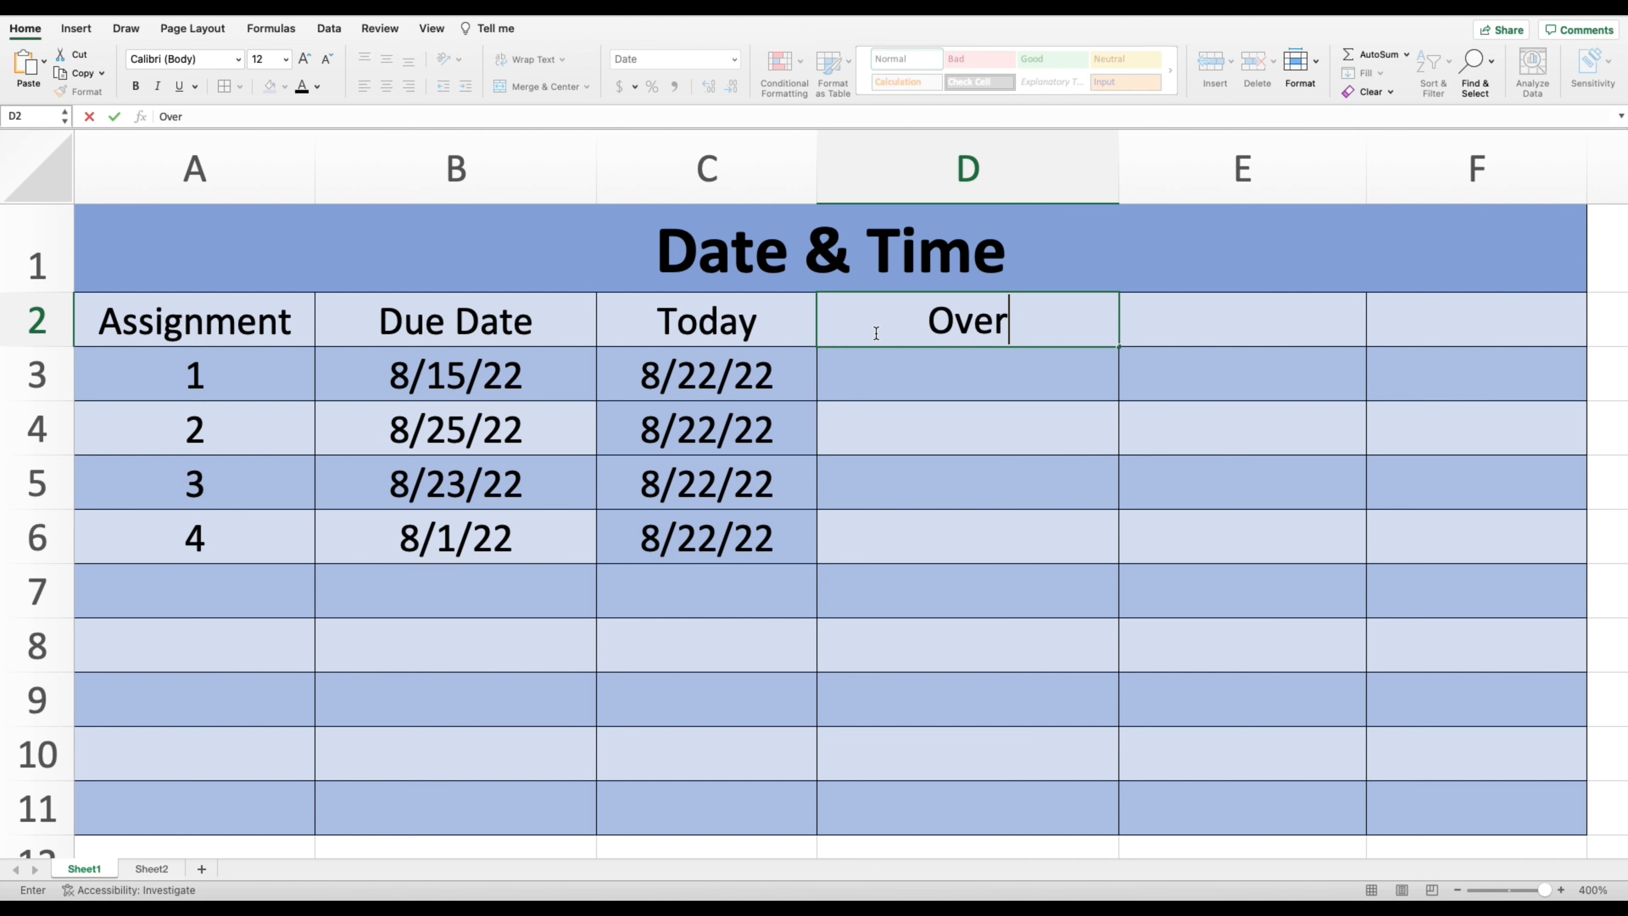
text(due?)
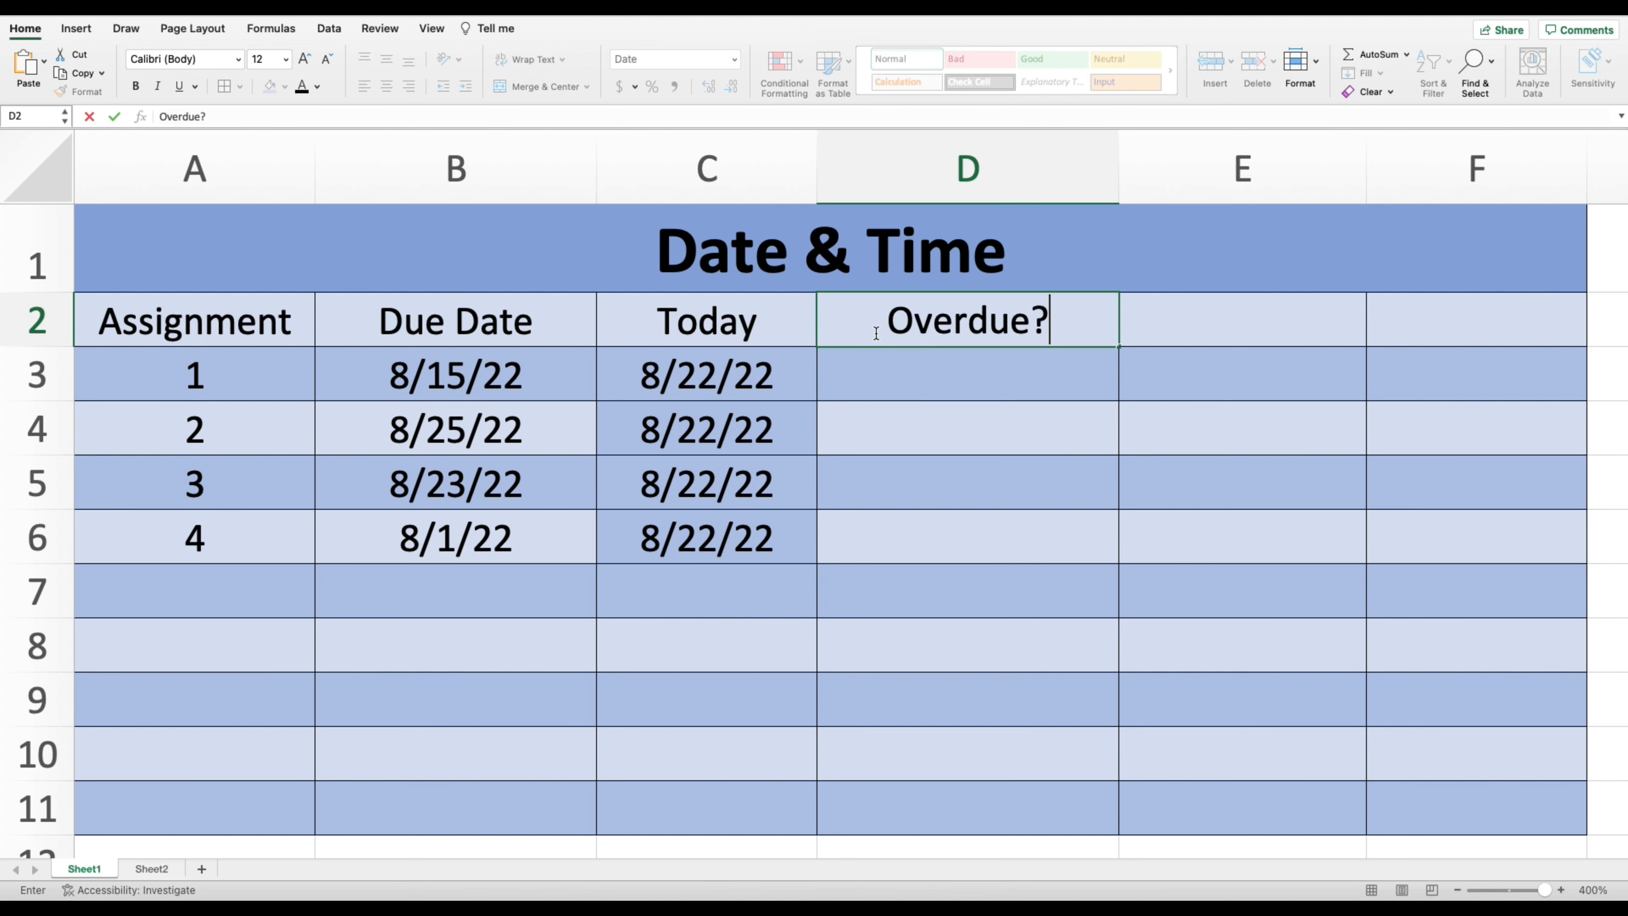
key(Return)
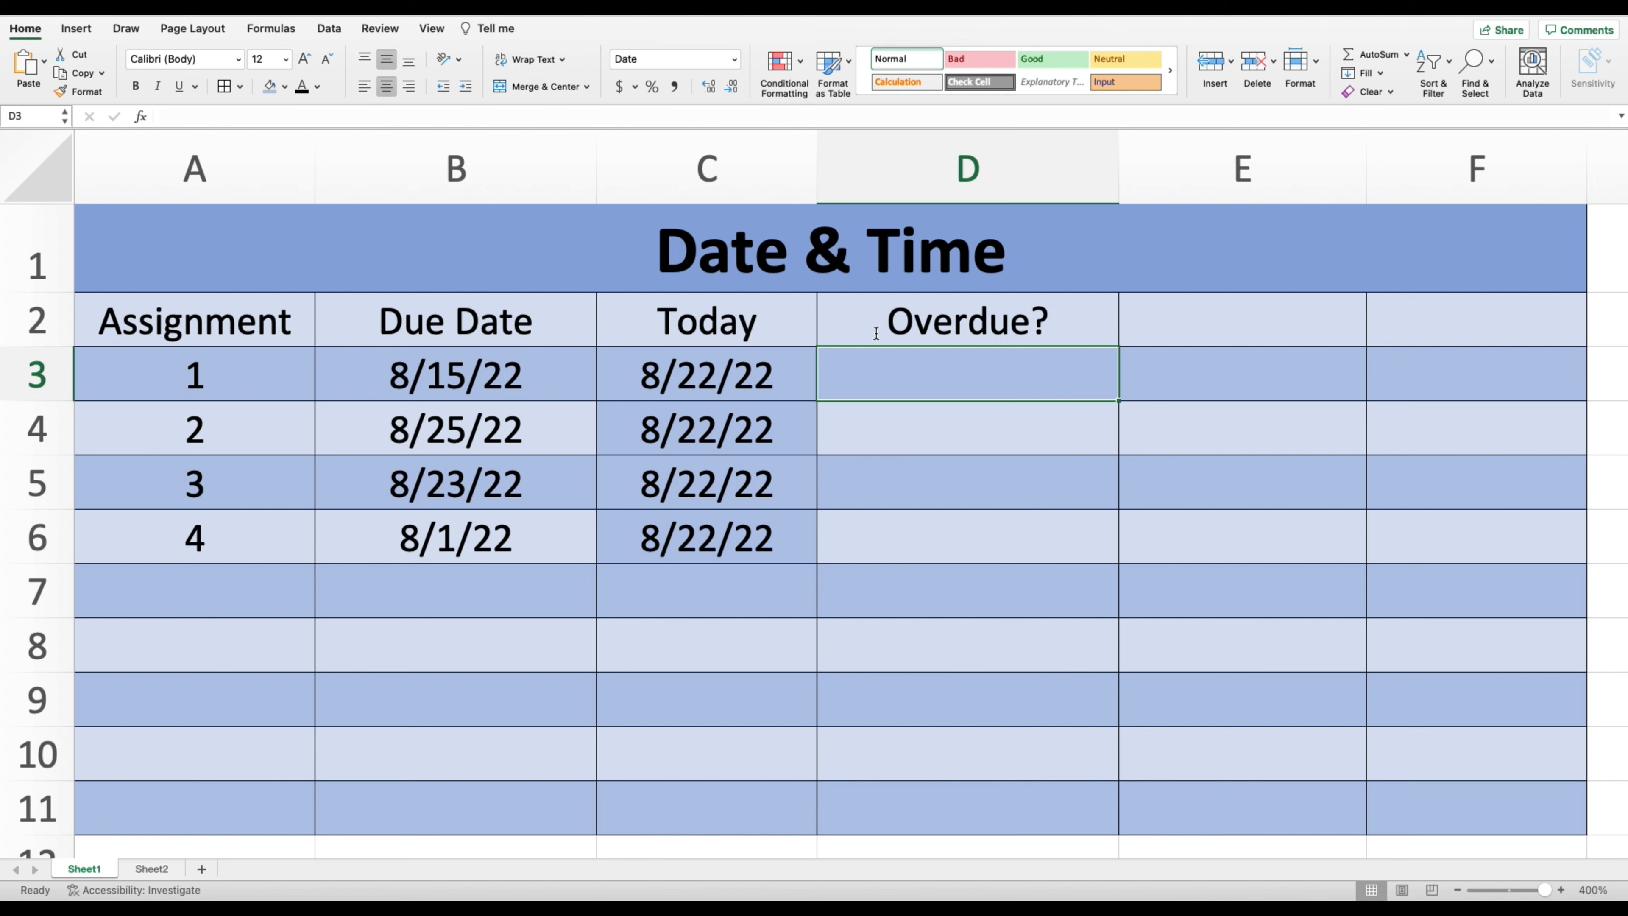
Enter =if(C3>B3,"Overdue","Not overdue") in D3 to compare the current date with the due date.
text(=)
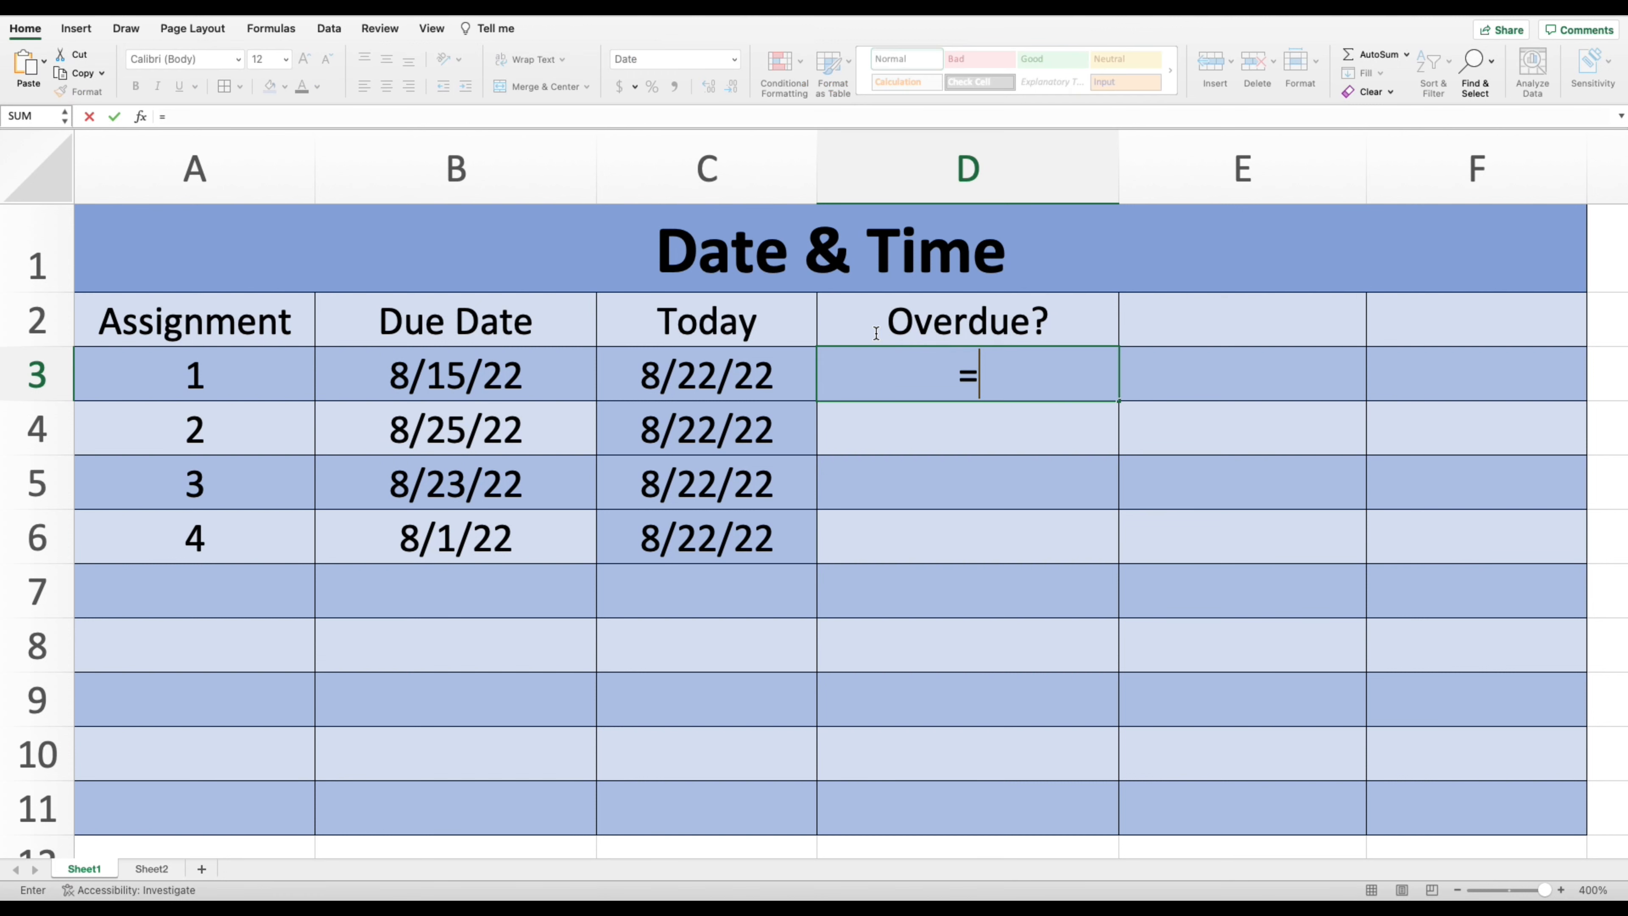
text(if()
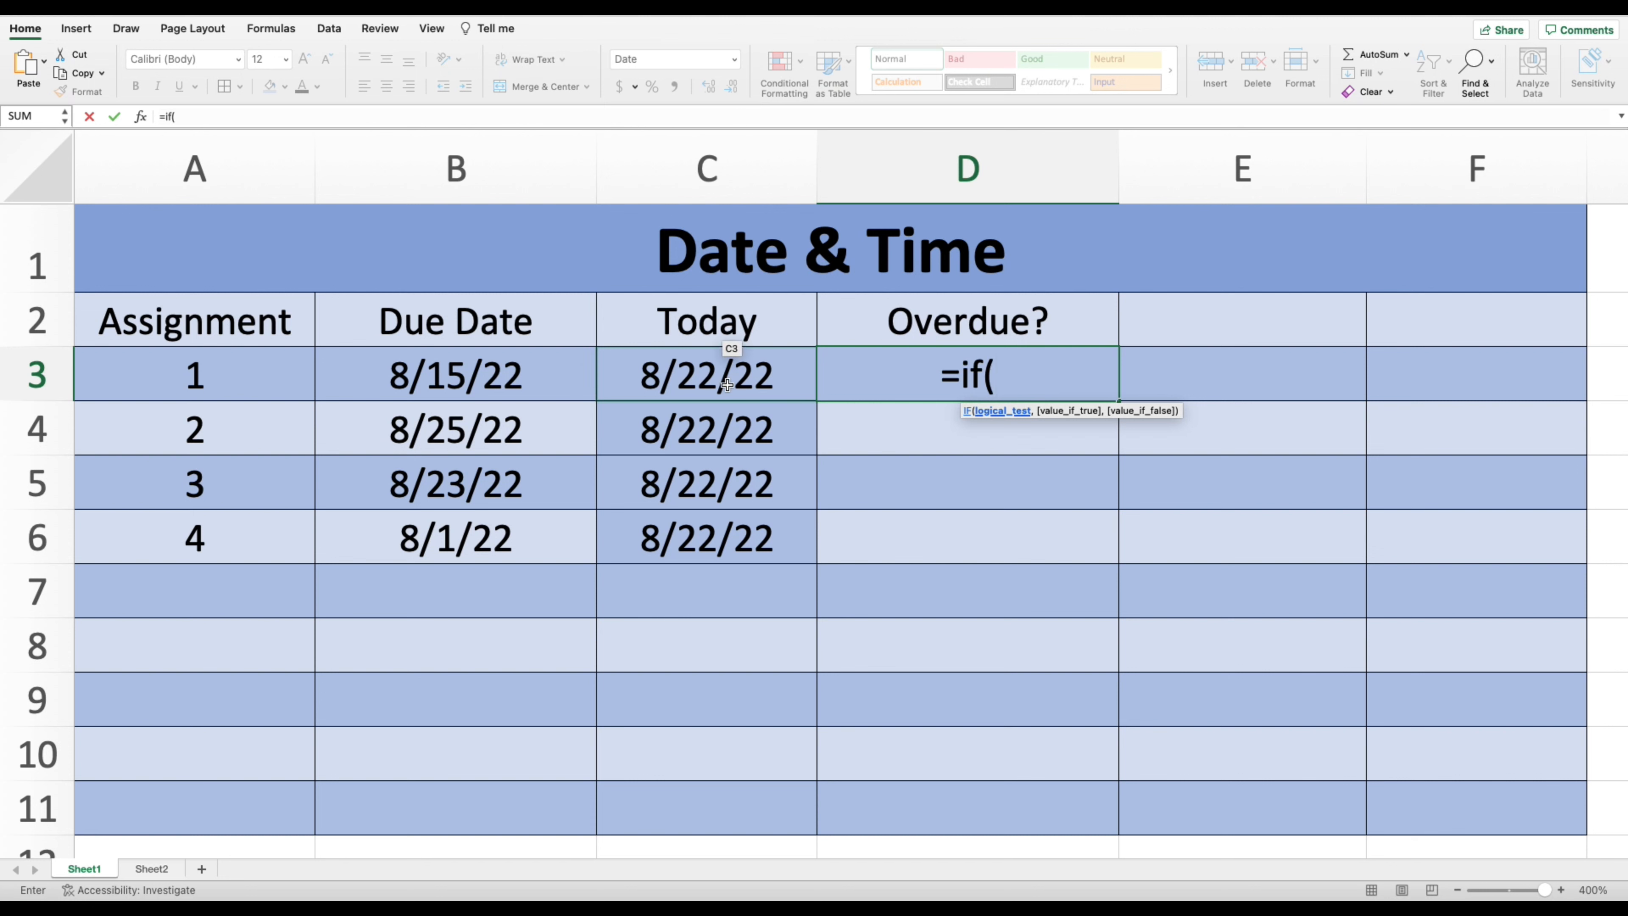
click(715, 380)
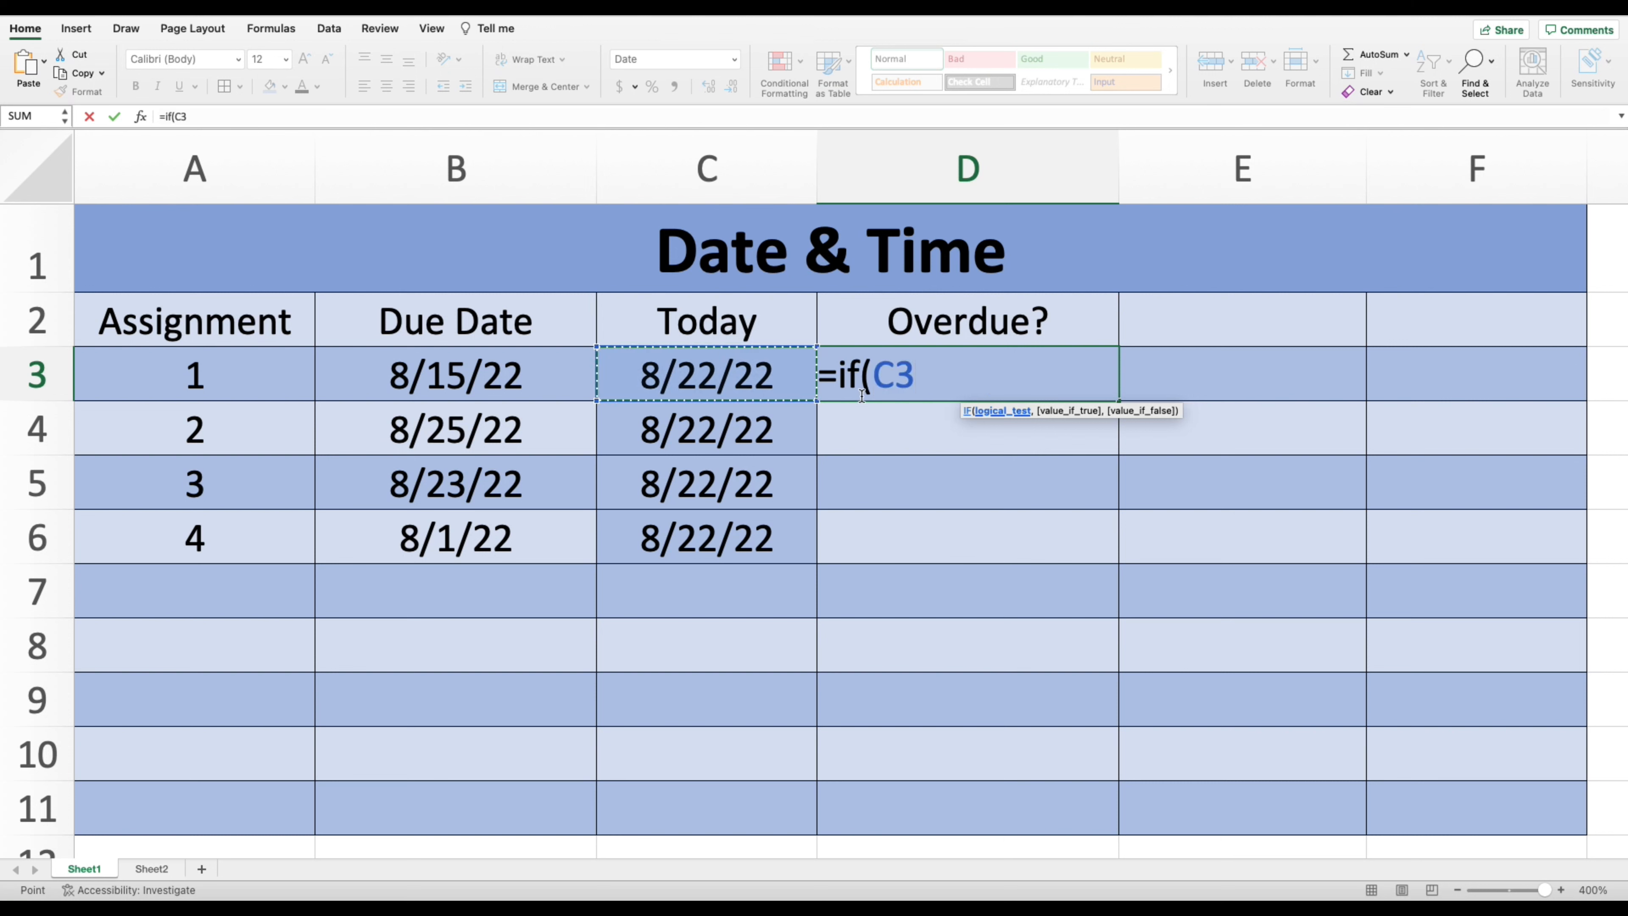
text(>)
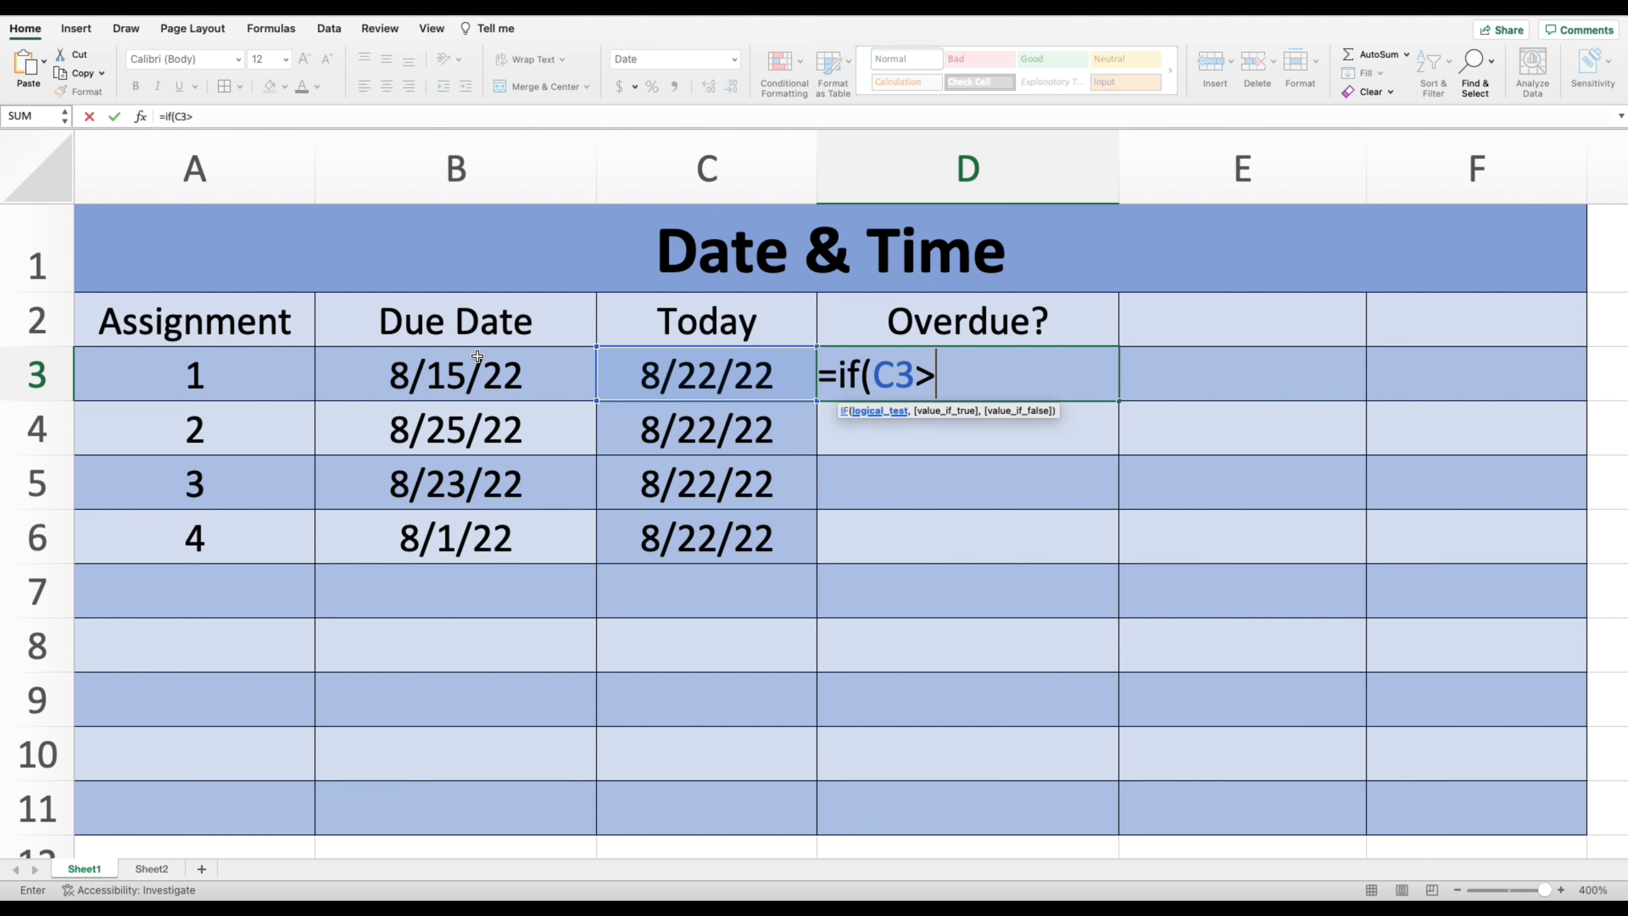
click(483, 380)
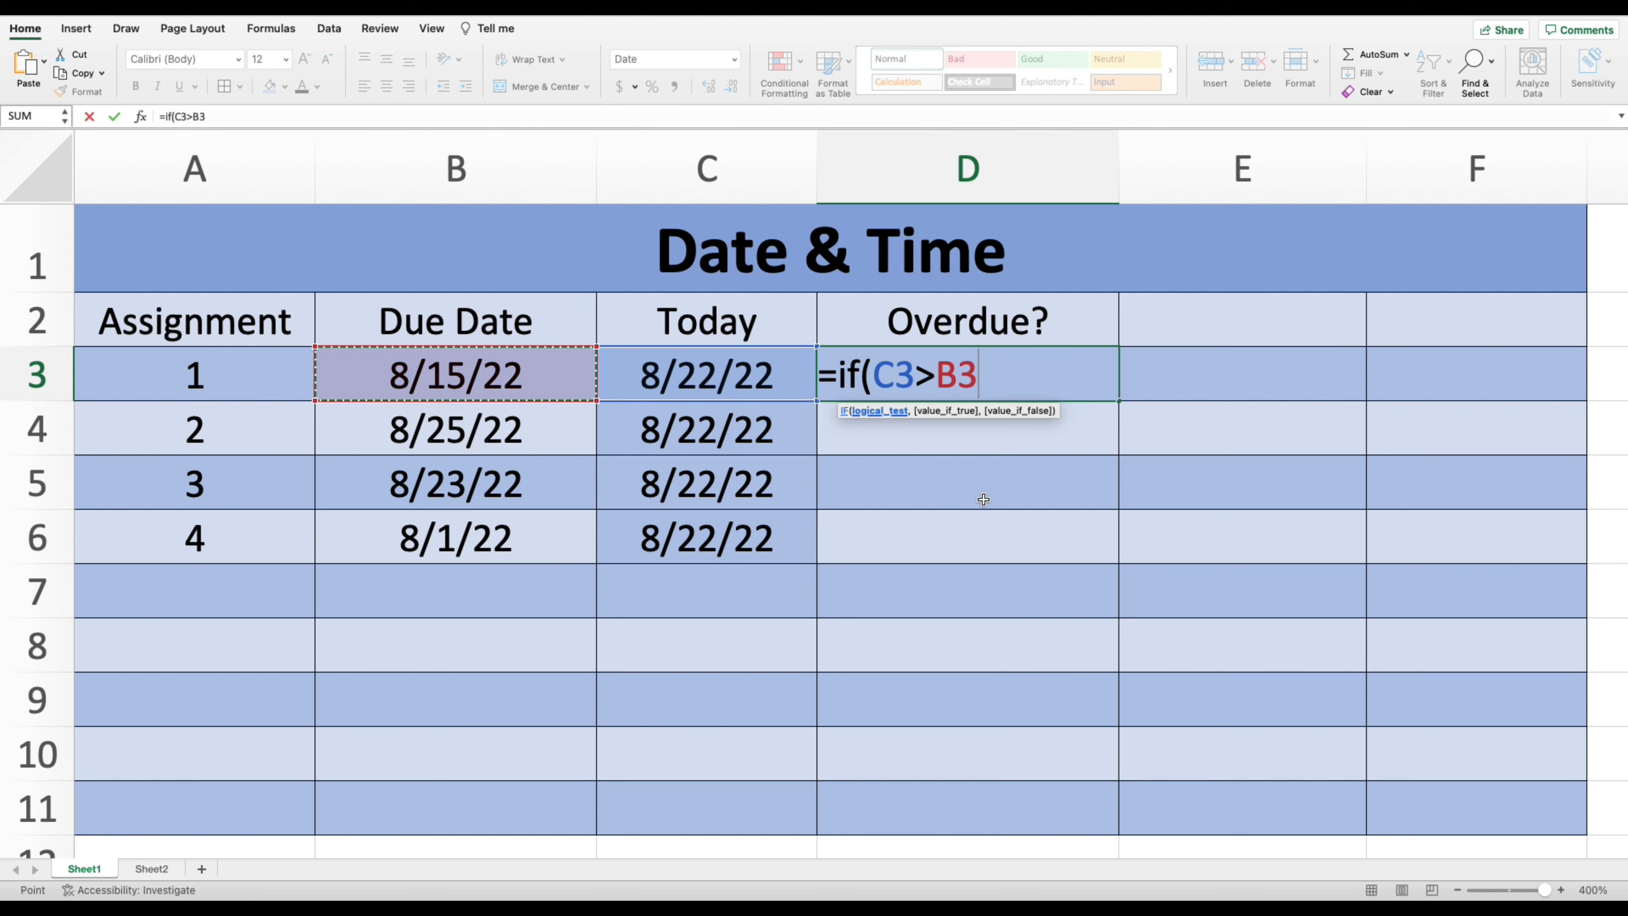
text(,)
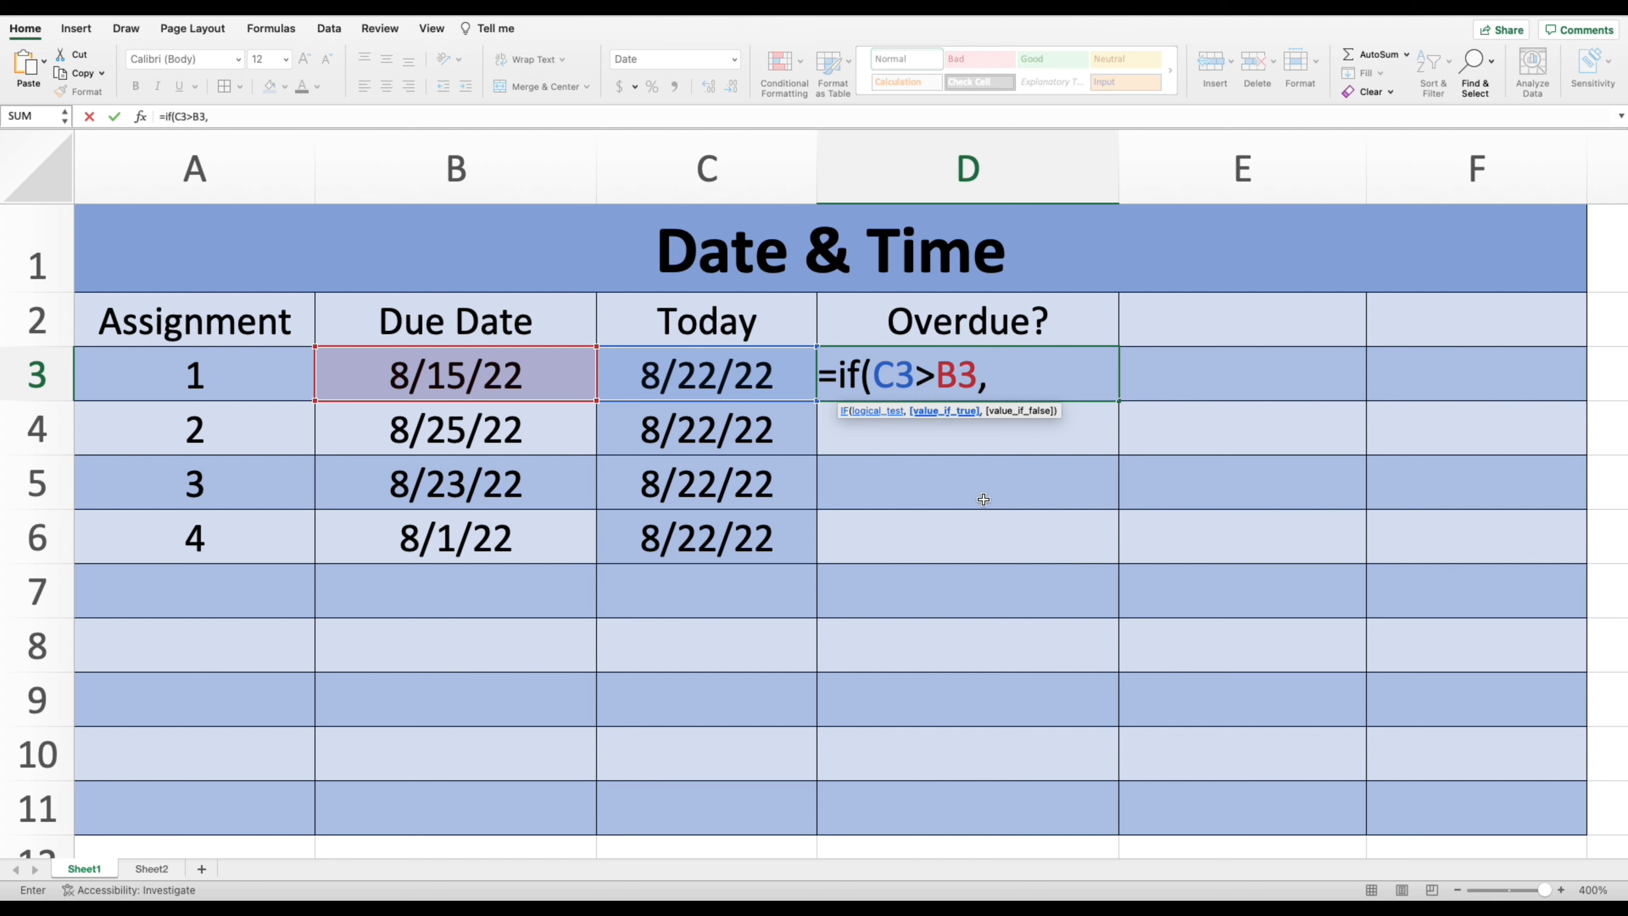
text("Overdue",)
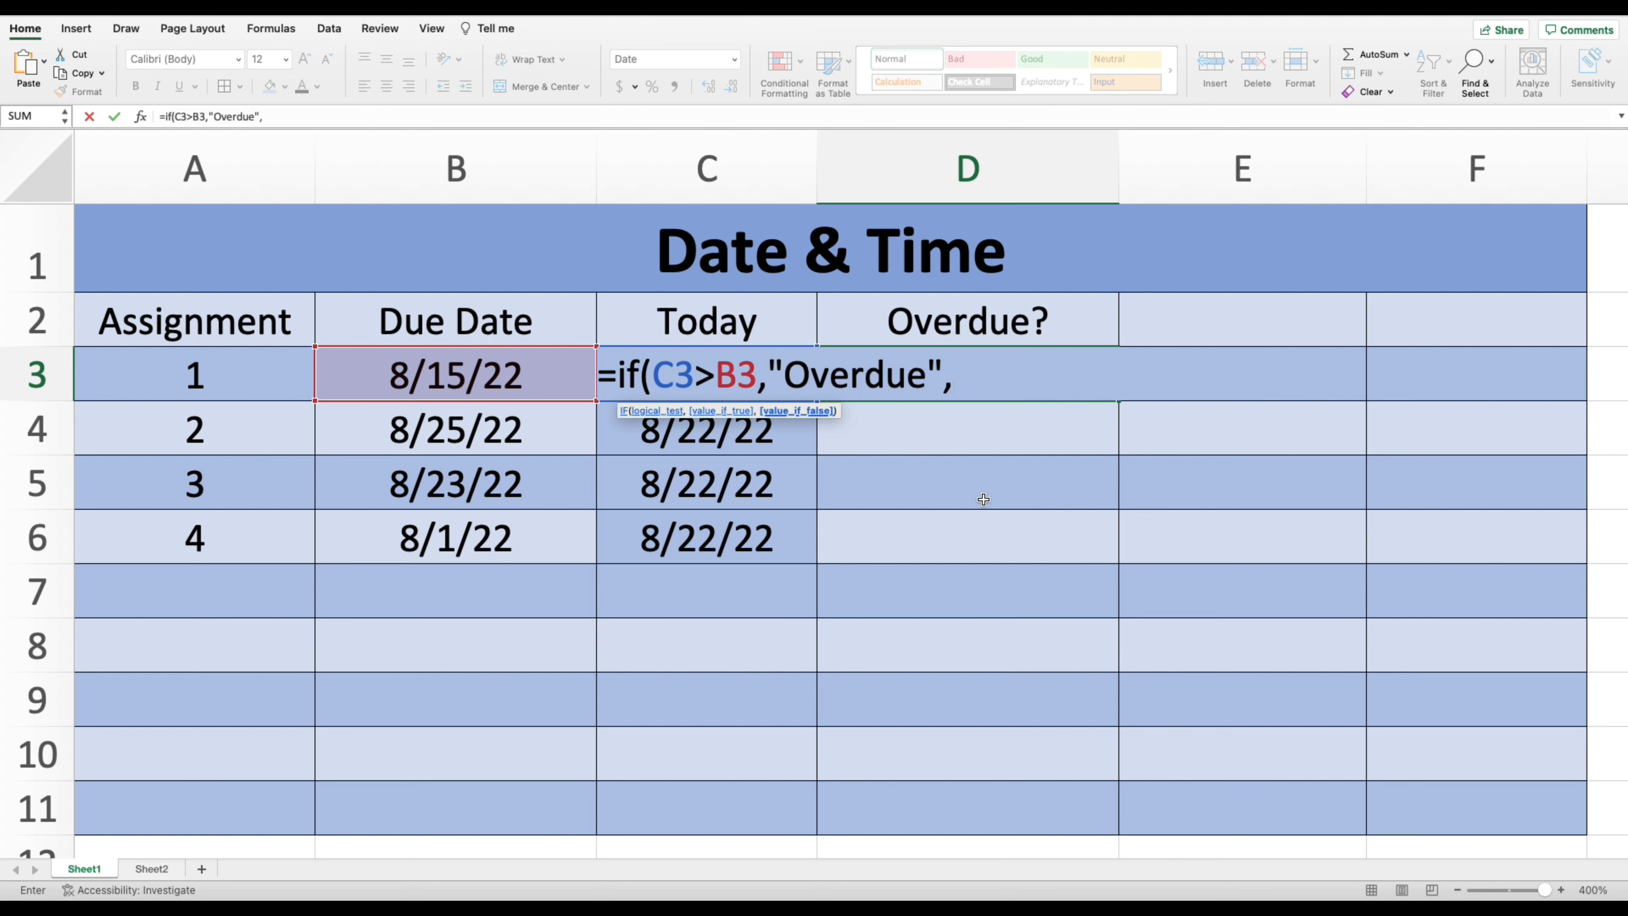
text("Not overdue)
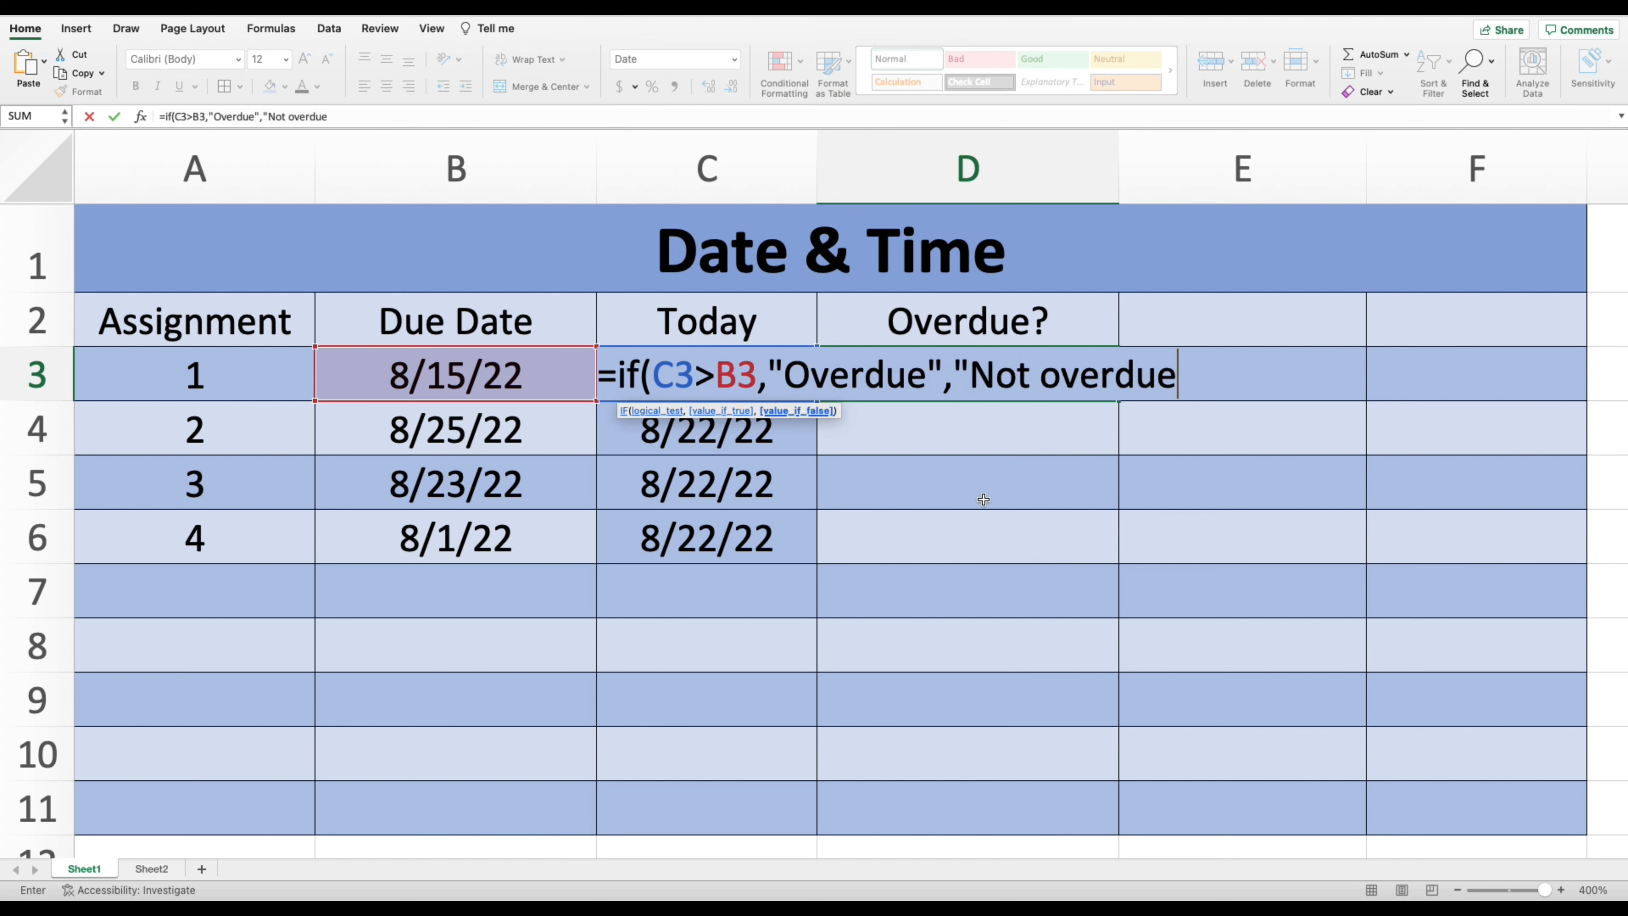
text("))
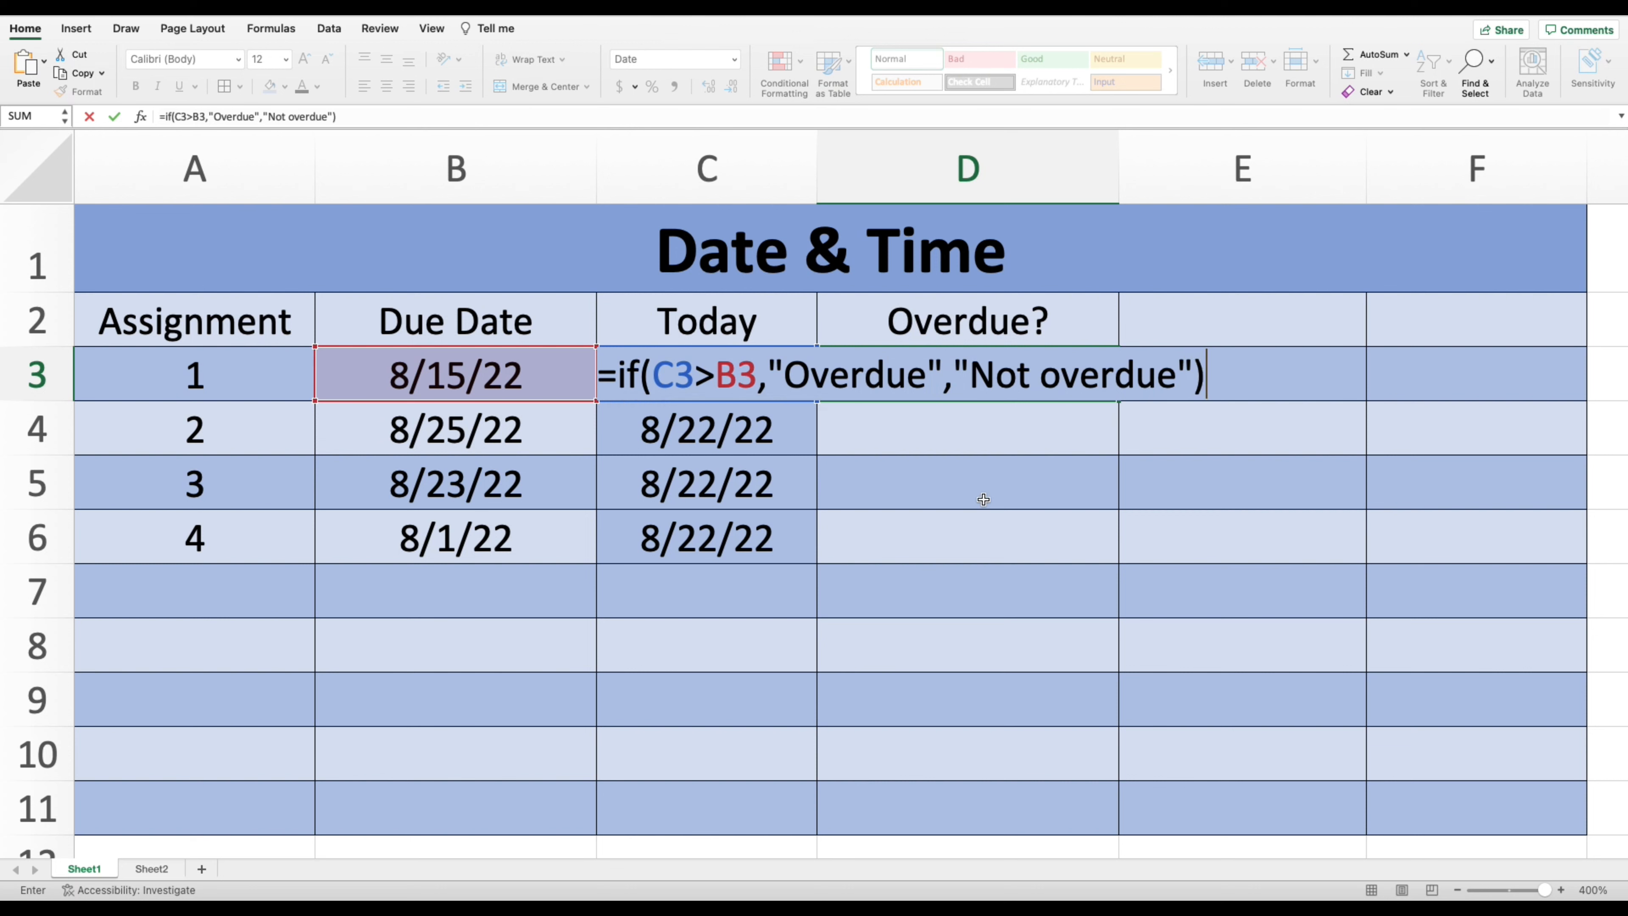
key(Return)
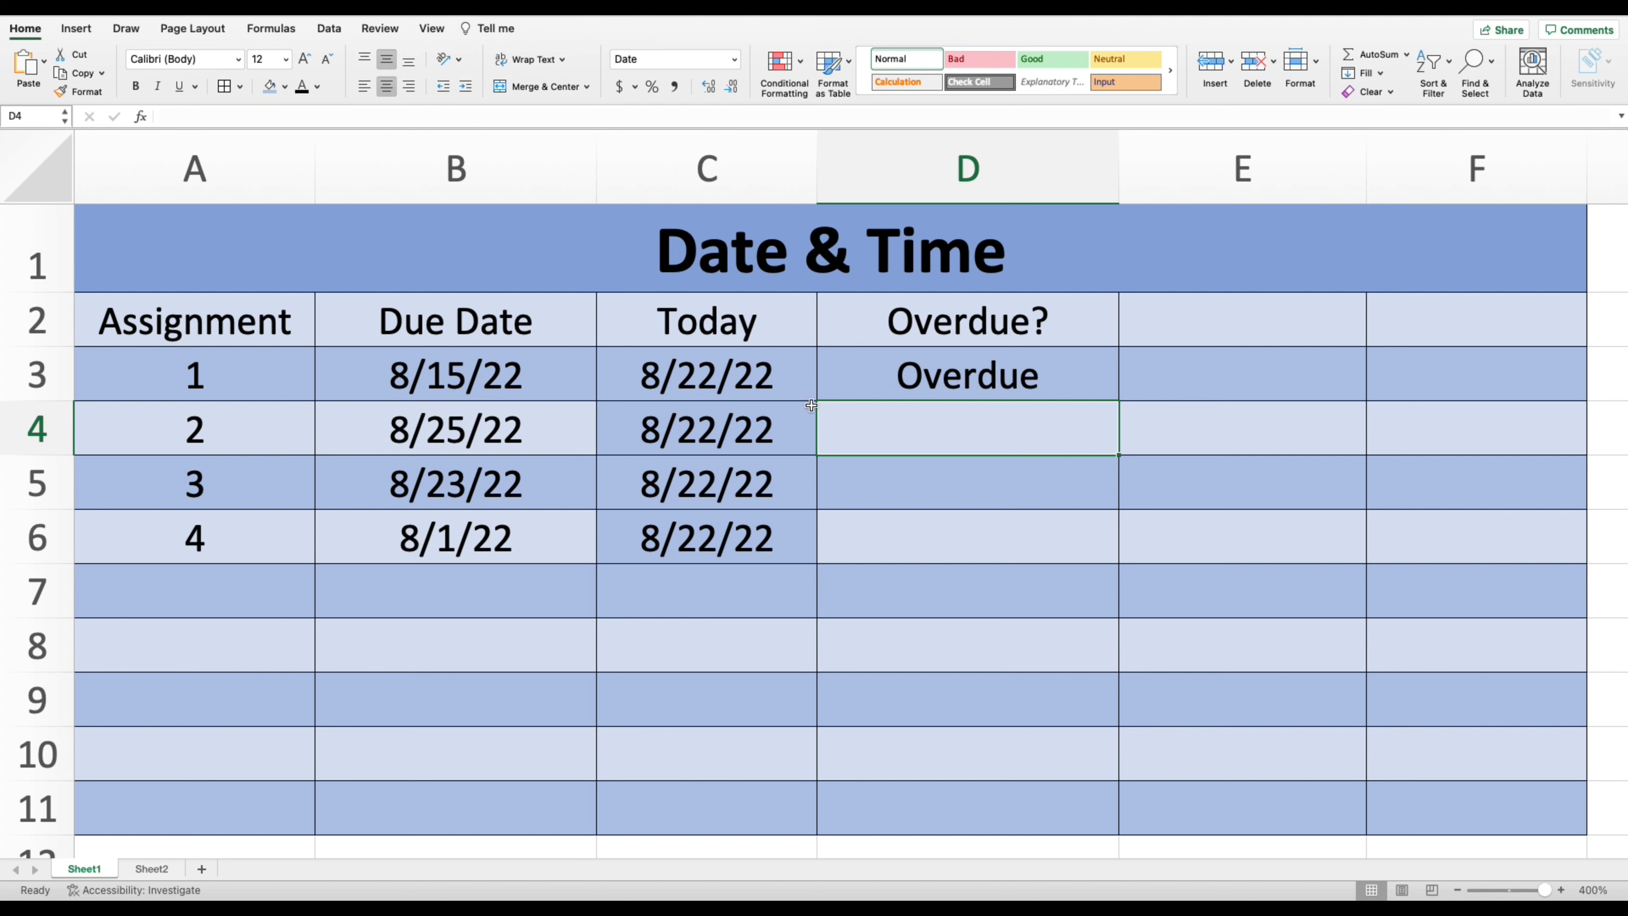
Fill the overdue-check formula from D3 down through D6 for the remaining assignments.
click(1024, 375)
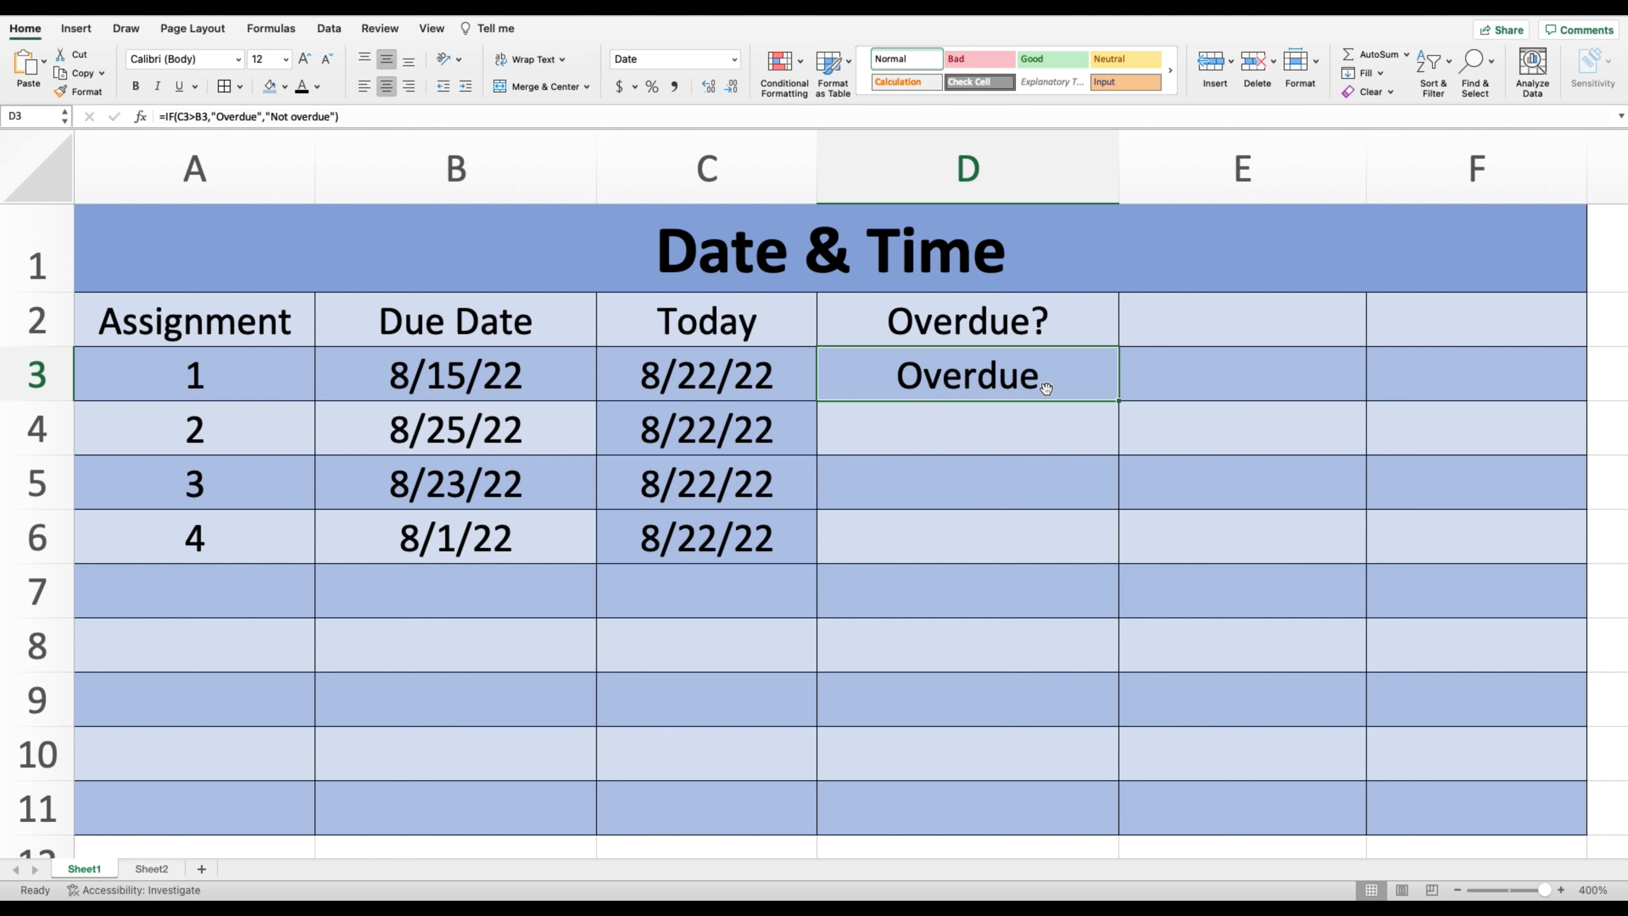
click(1118, 400)
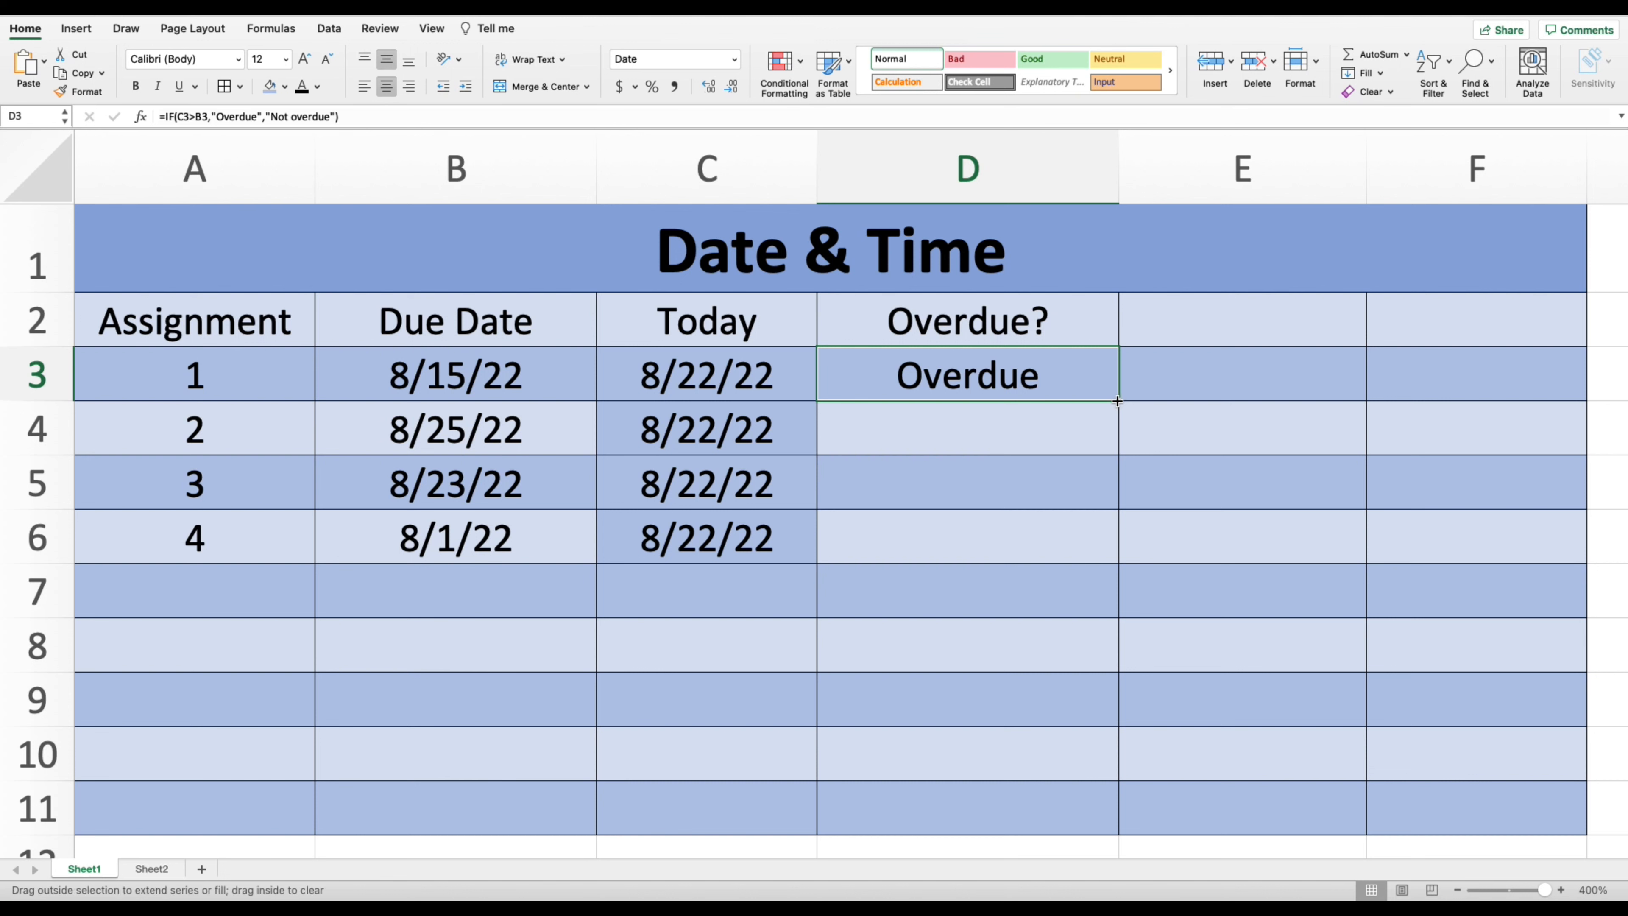
drag(1118, 401, 1097, 540)
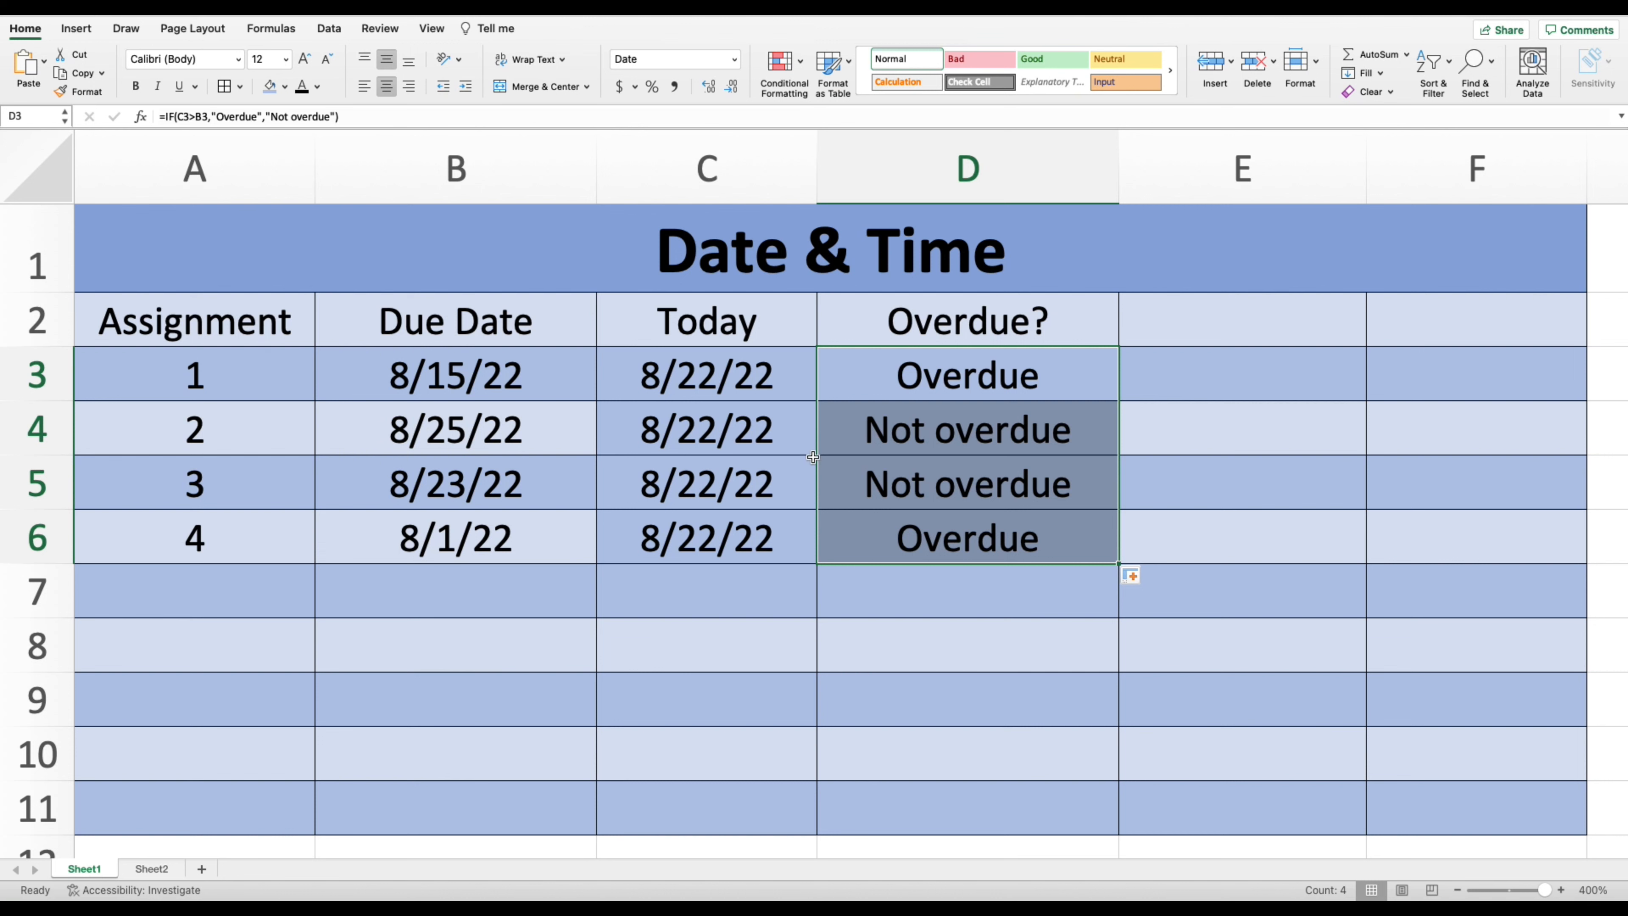
click(942, 430)
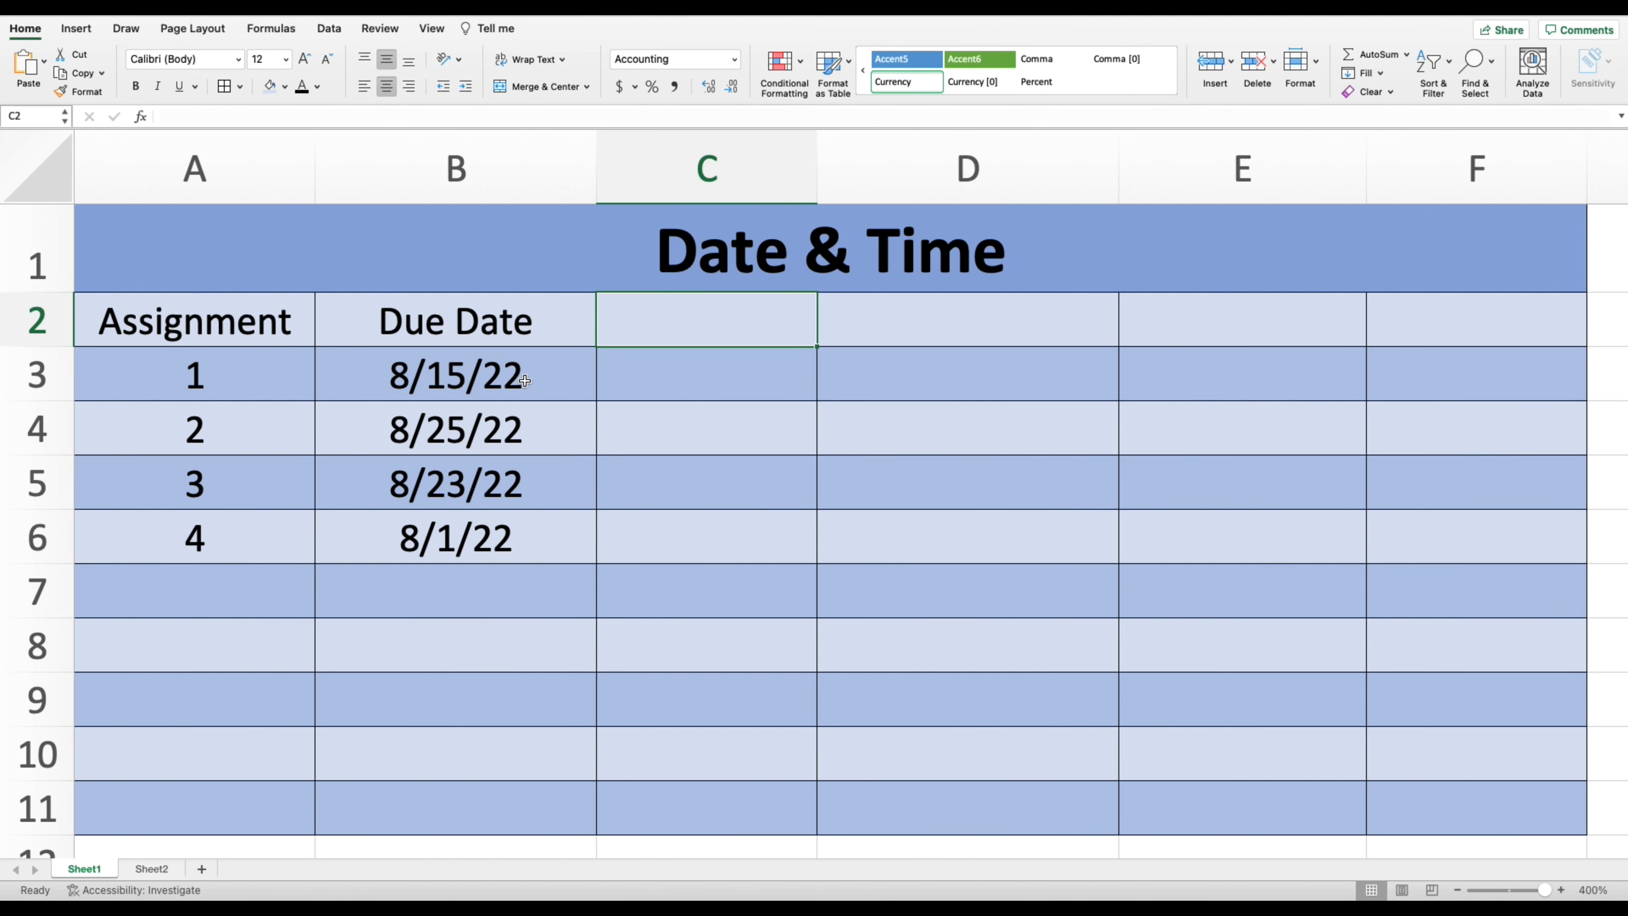
Add the header "What day?" in C2 beside the due dates.
drag(525, 381, 515, 553)
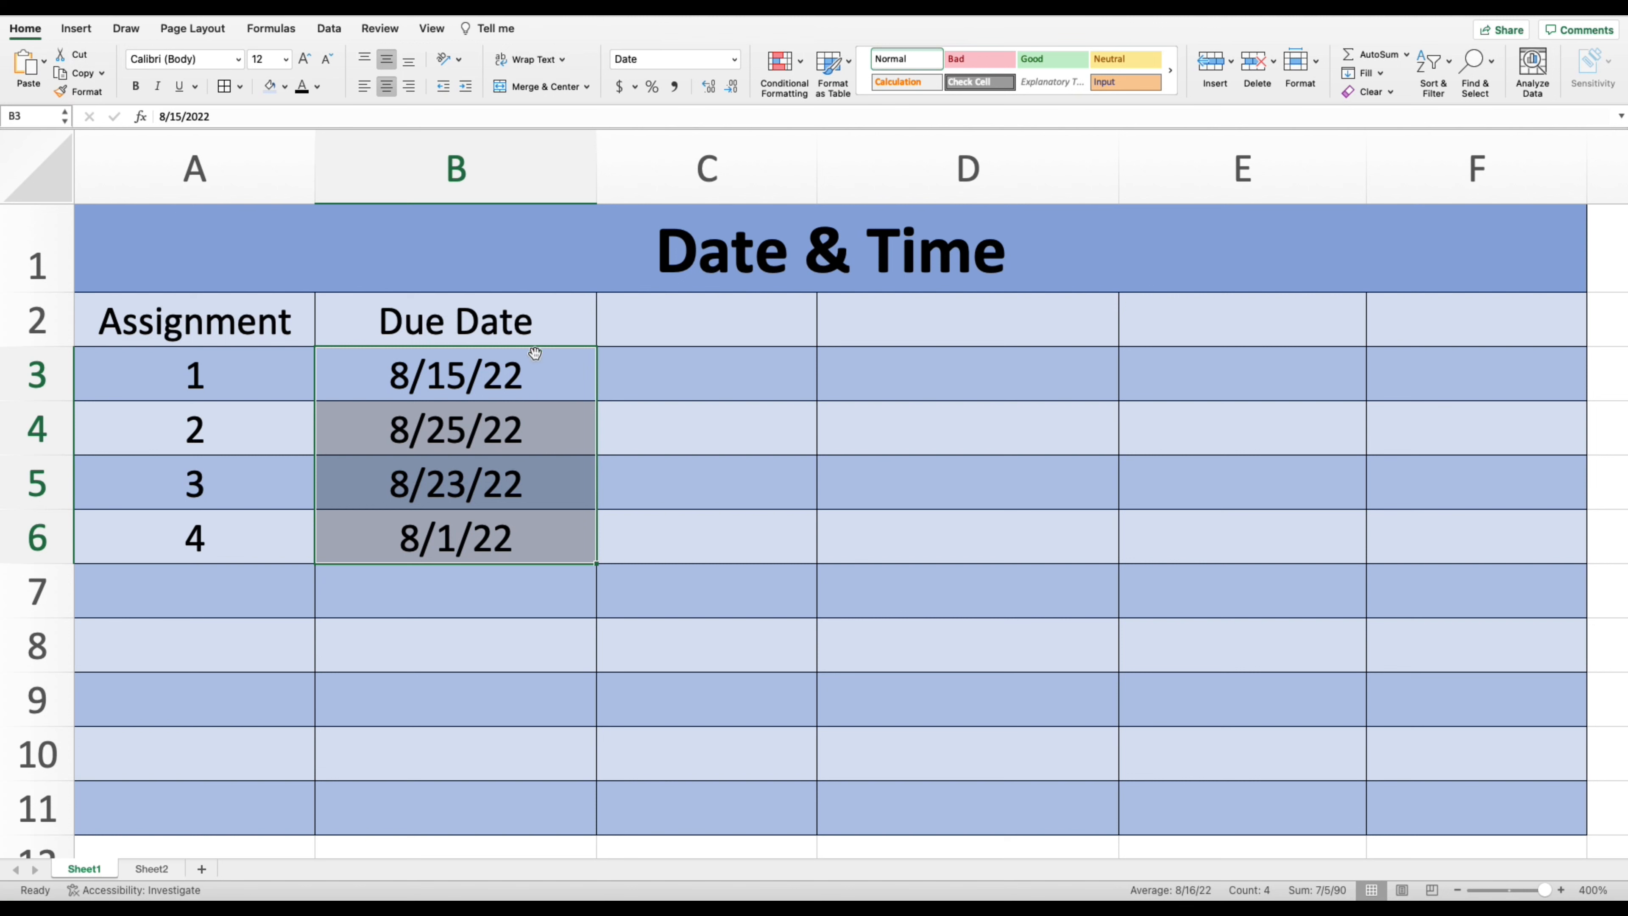
click(674, 331)
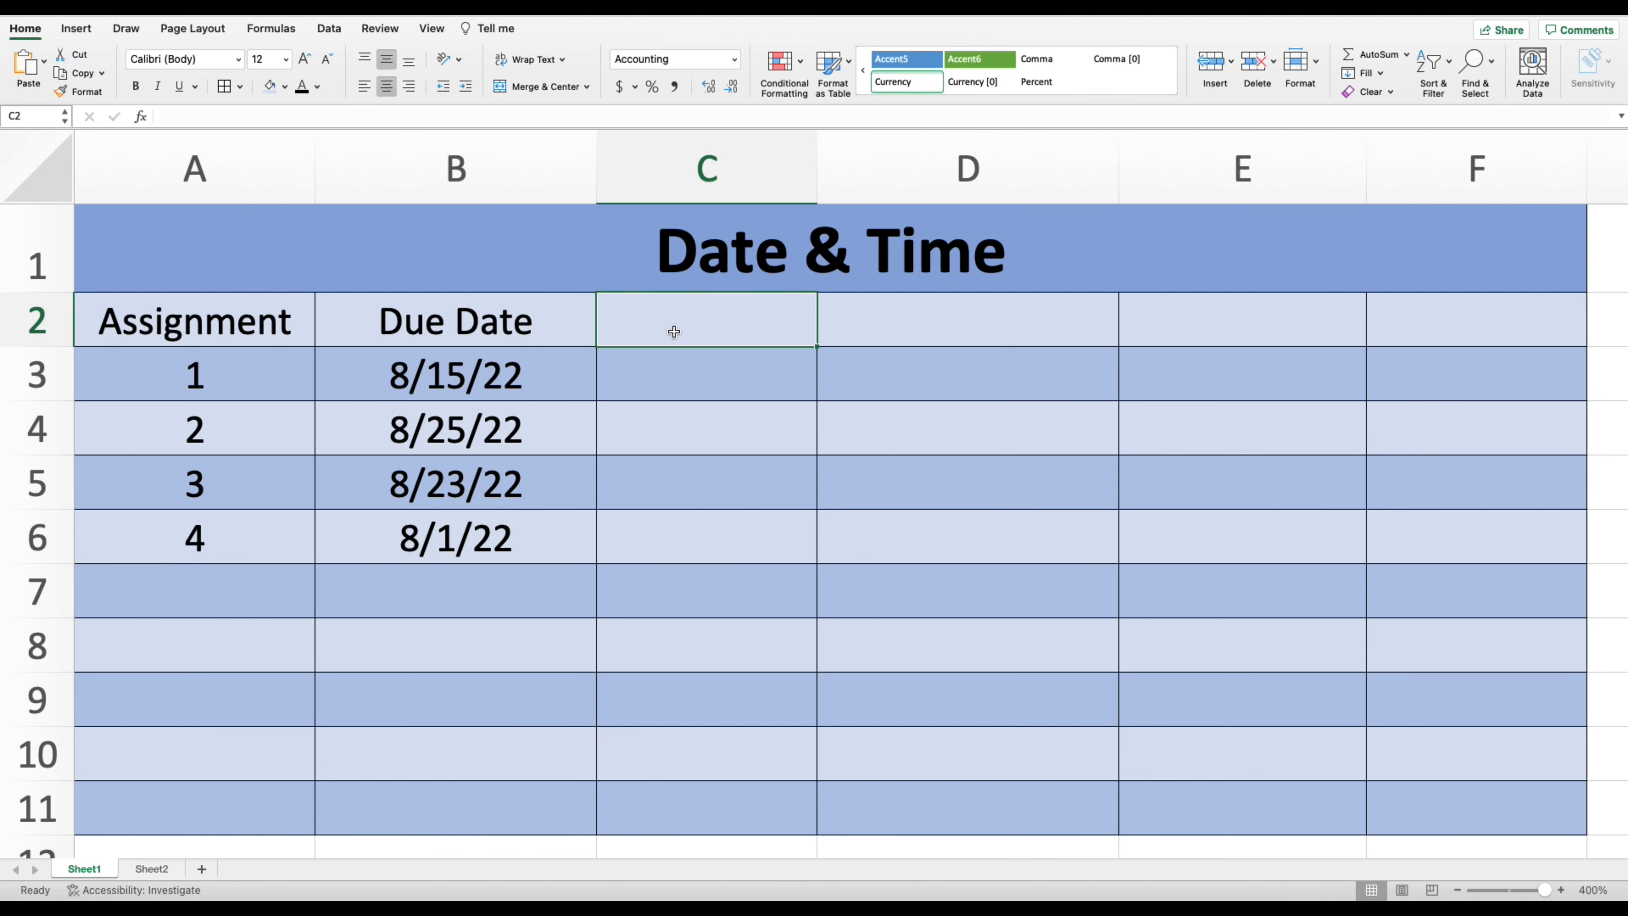
text(What day?)
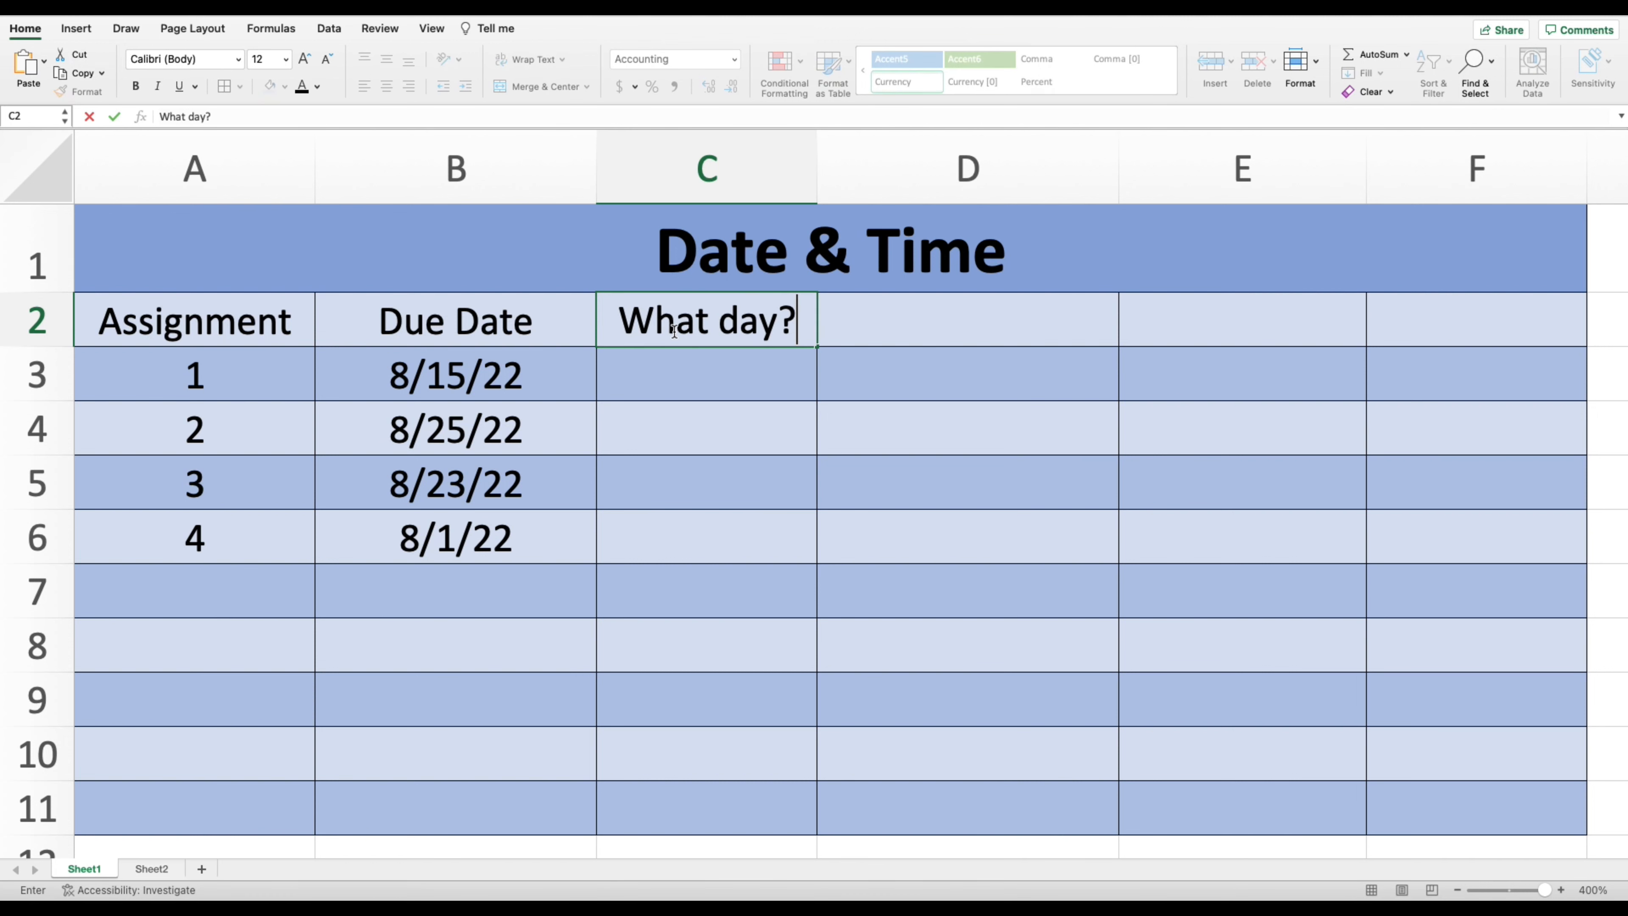
key(Return)
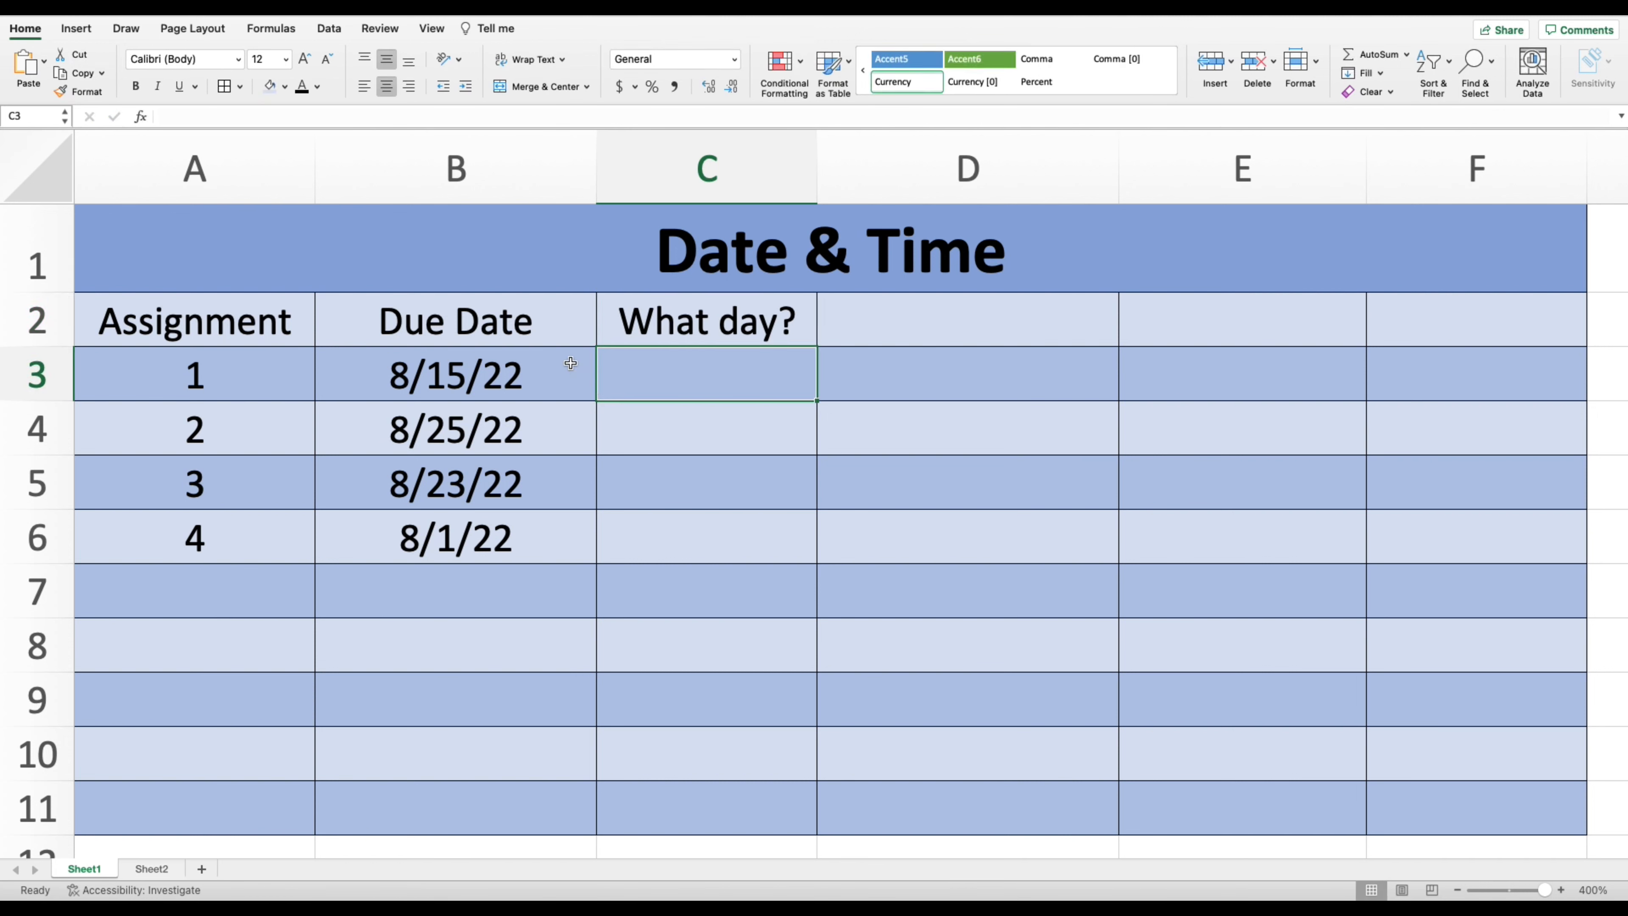
Enter =weekday(B3) in C3 to get the weekday number of the first due date.
double_click(641, 372)
text(=w)
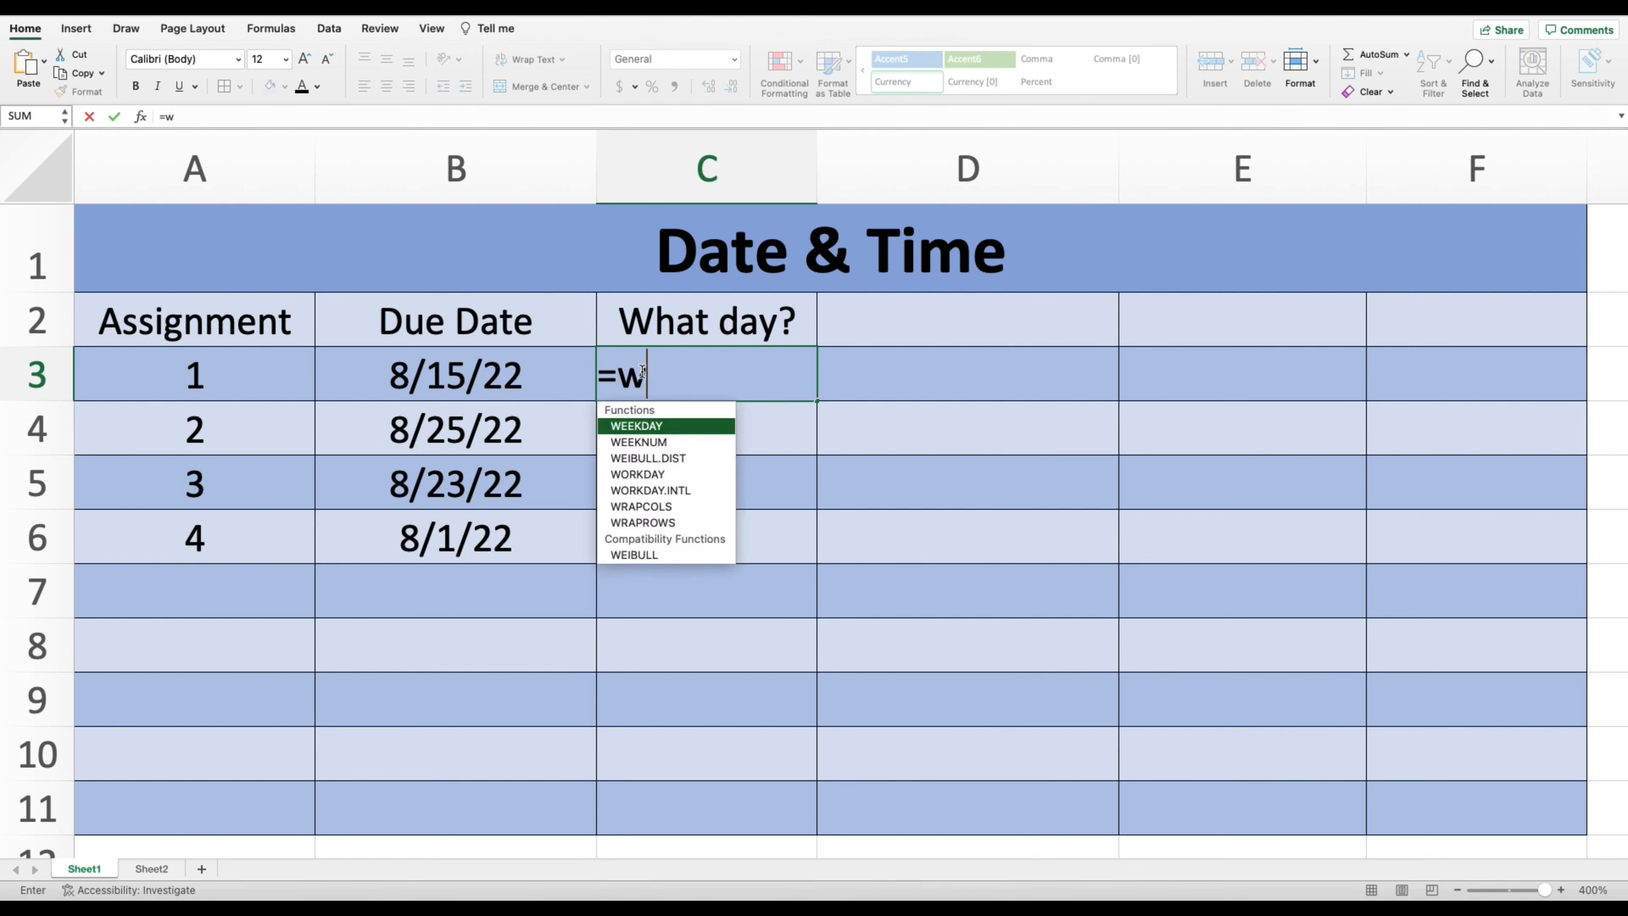
text(eekday()
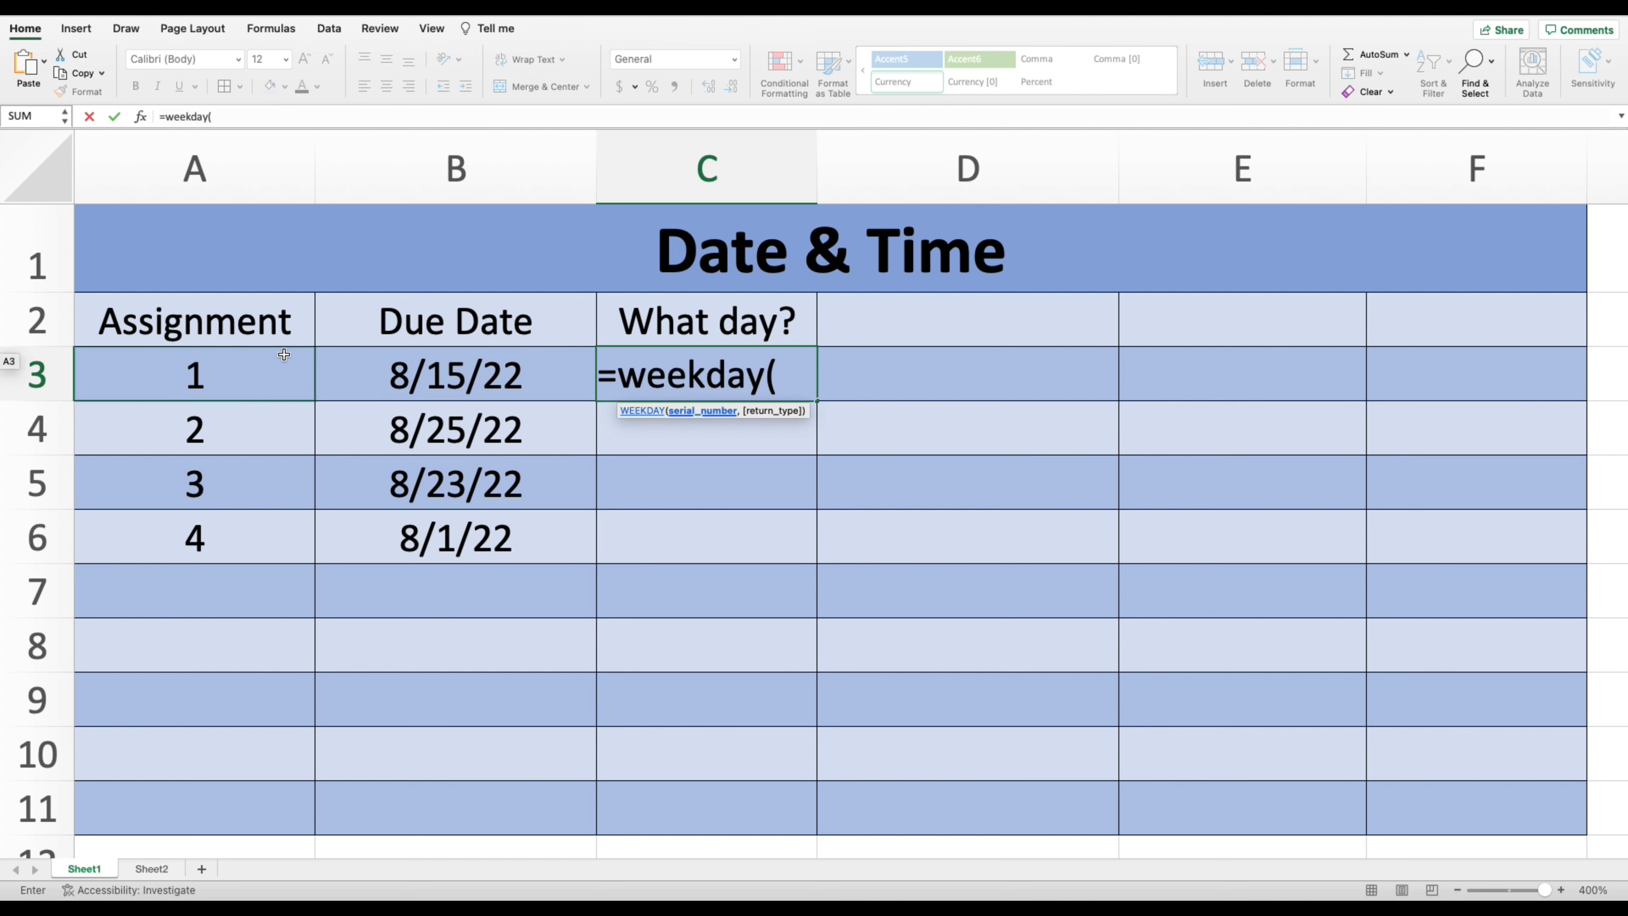
click(499, 366)
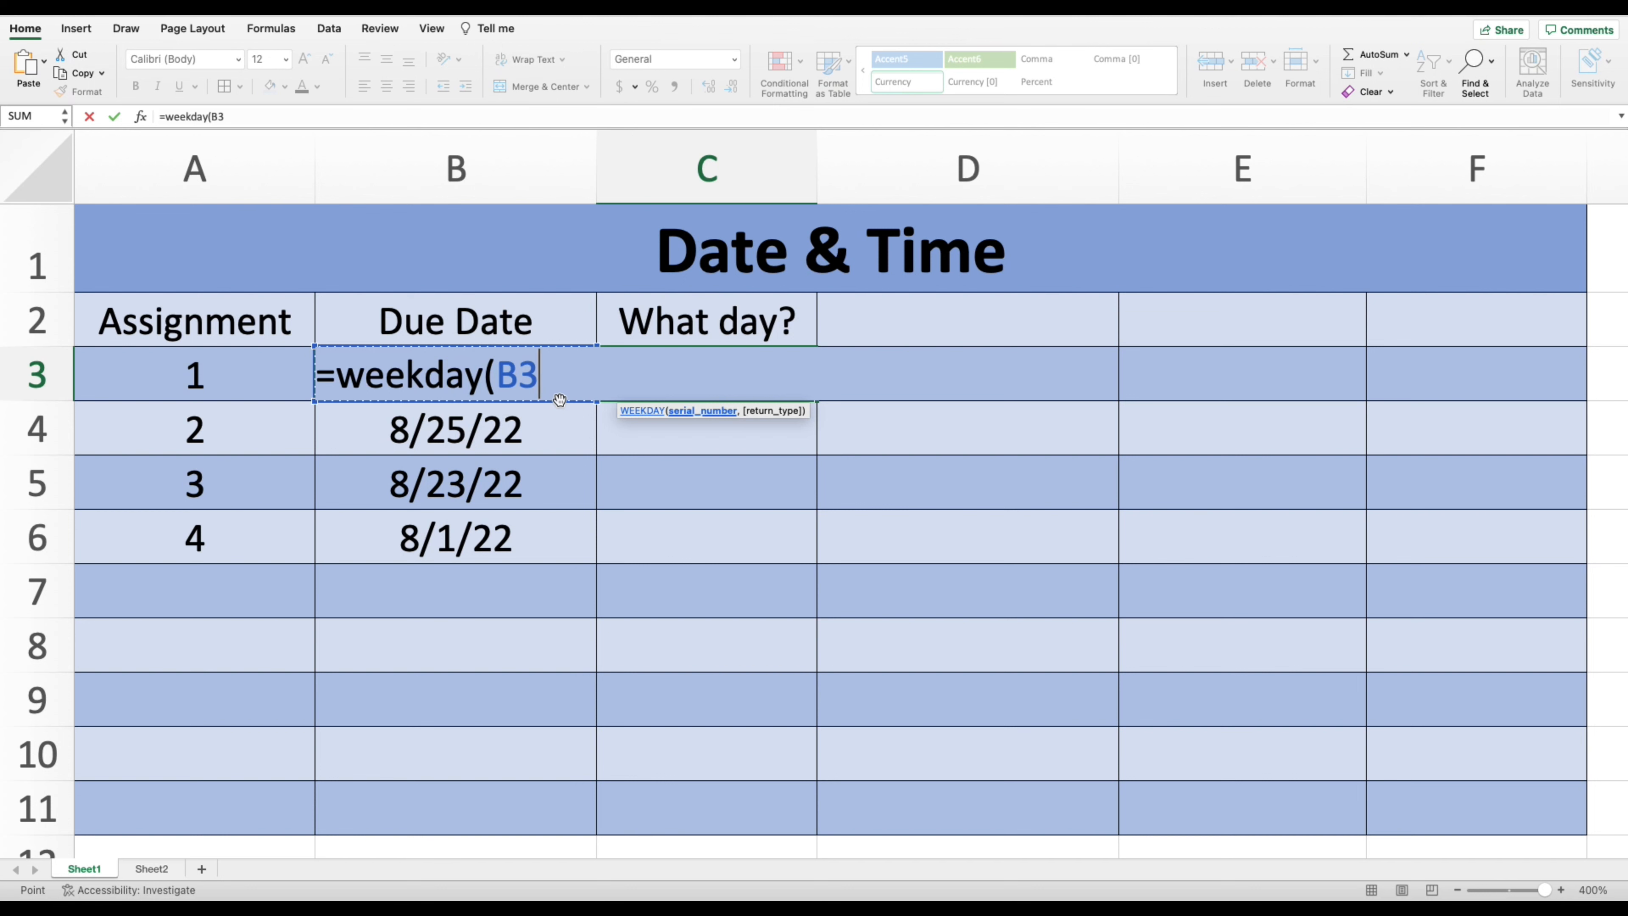
text())
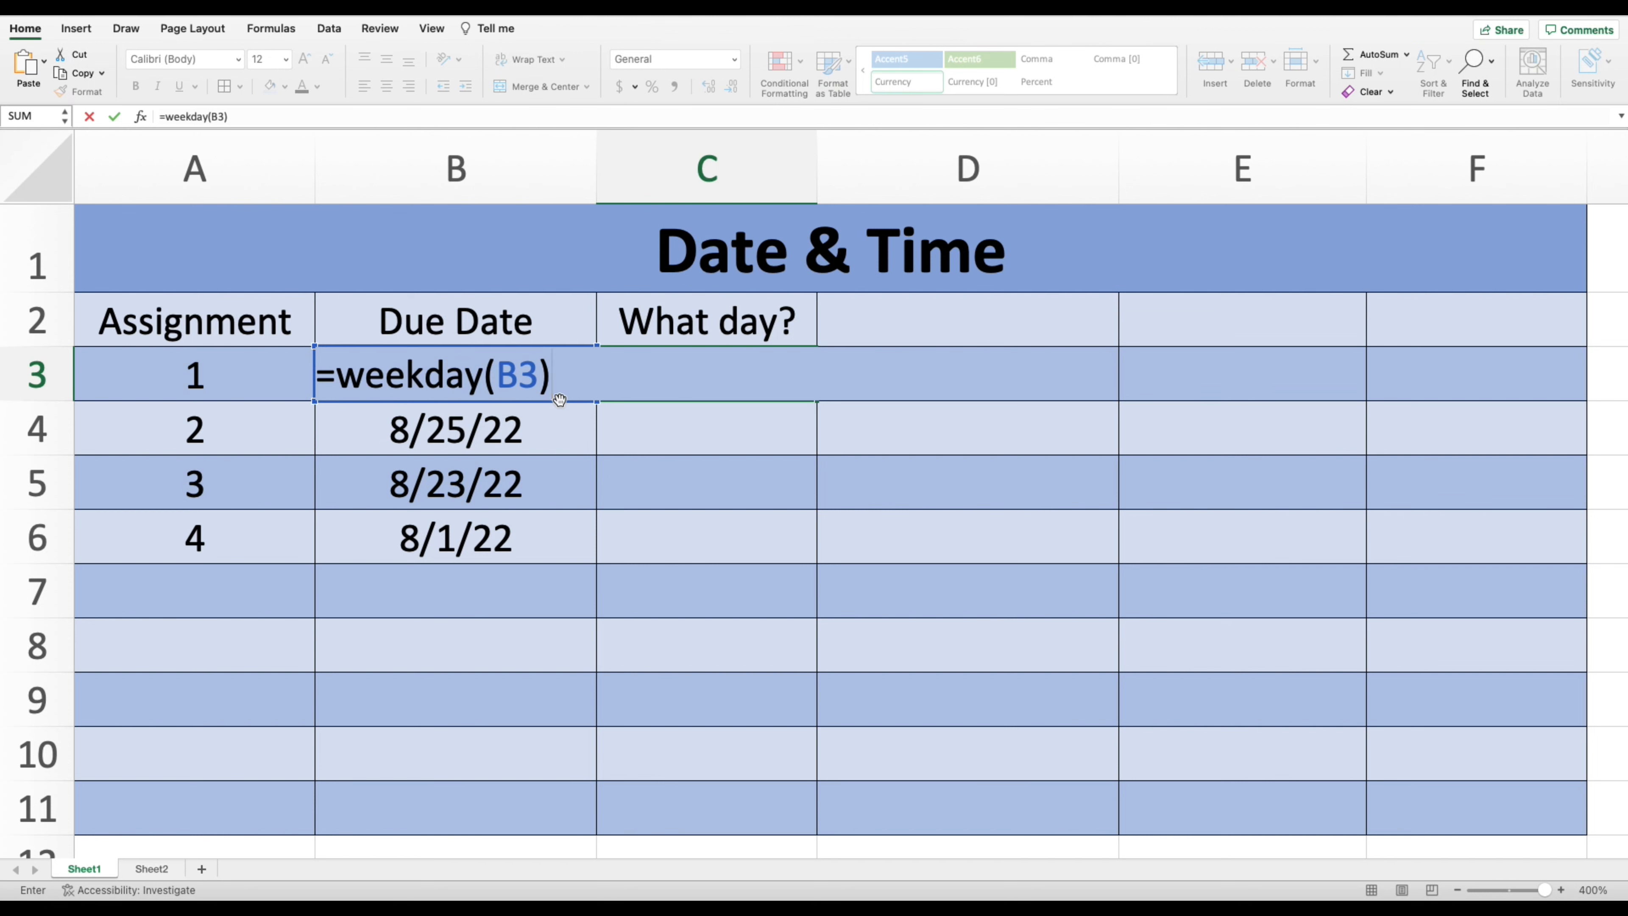
key(Return)
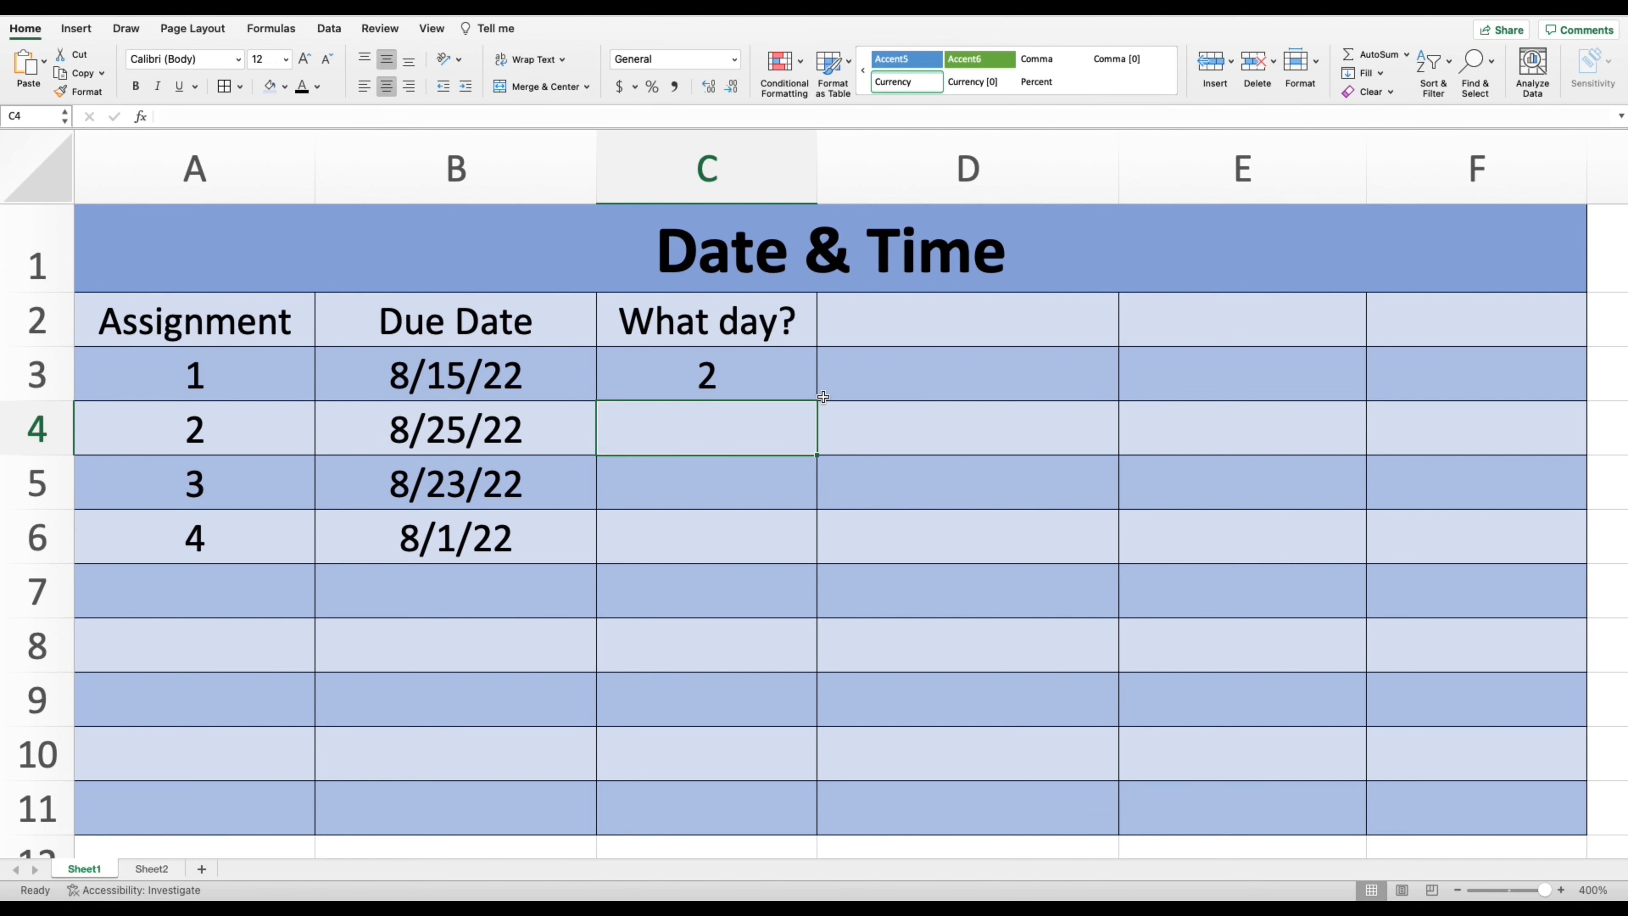
Fill the weekday formula from C3 down through C6 for the remaining assignments.
click(740, 378)
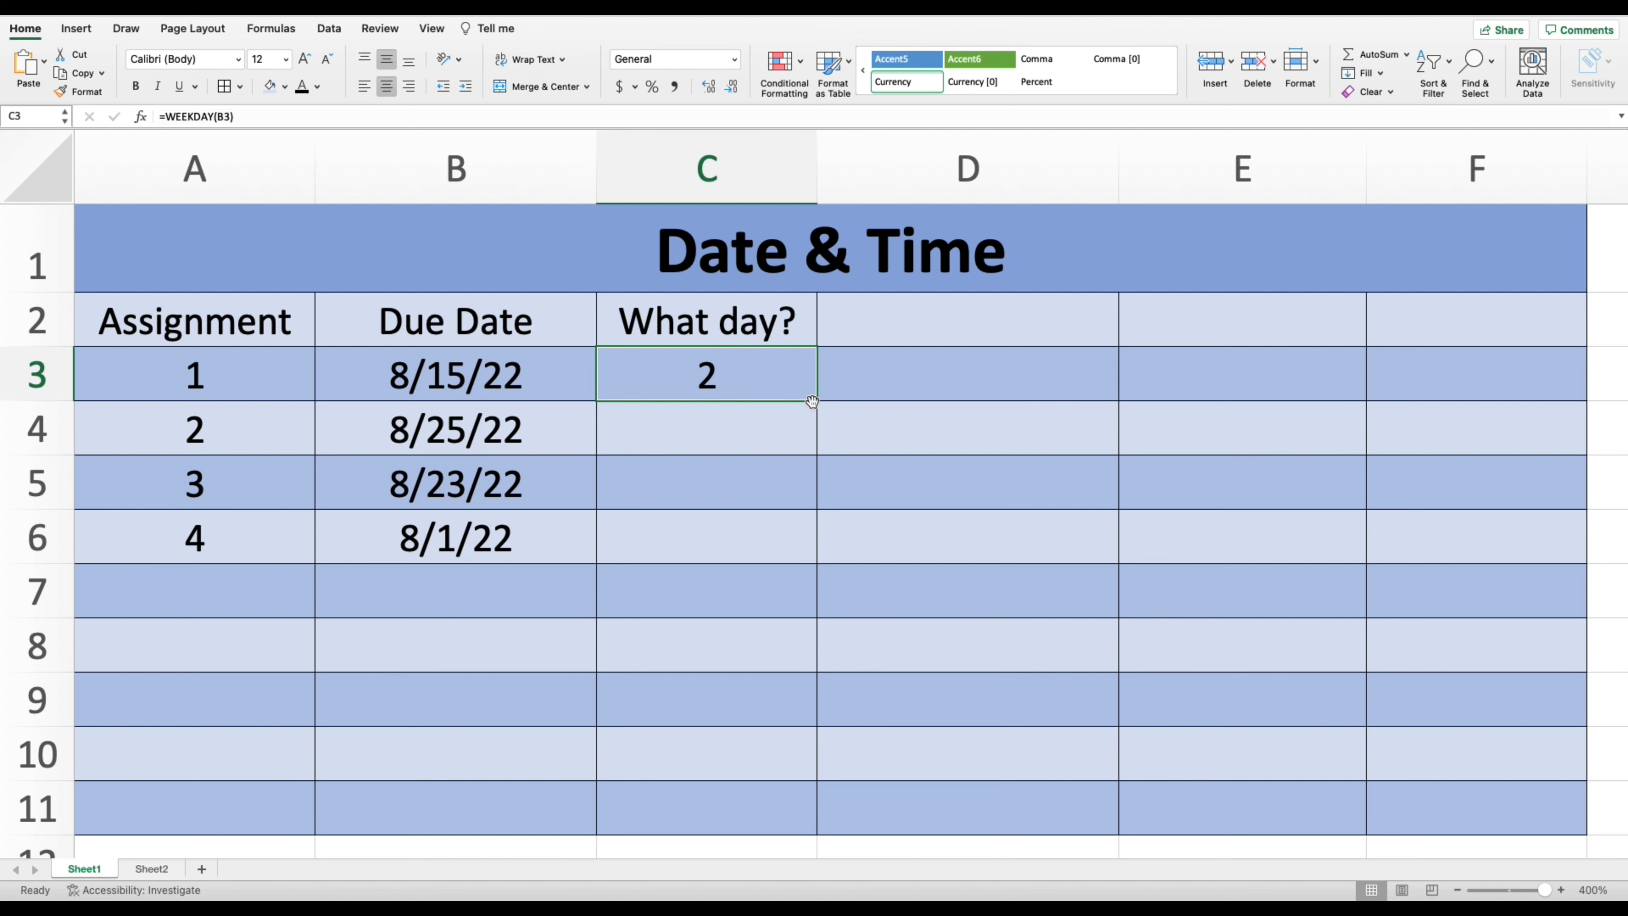
drag(815, 401, 795, 542)
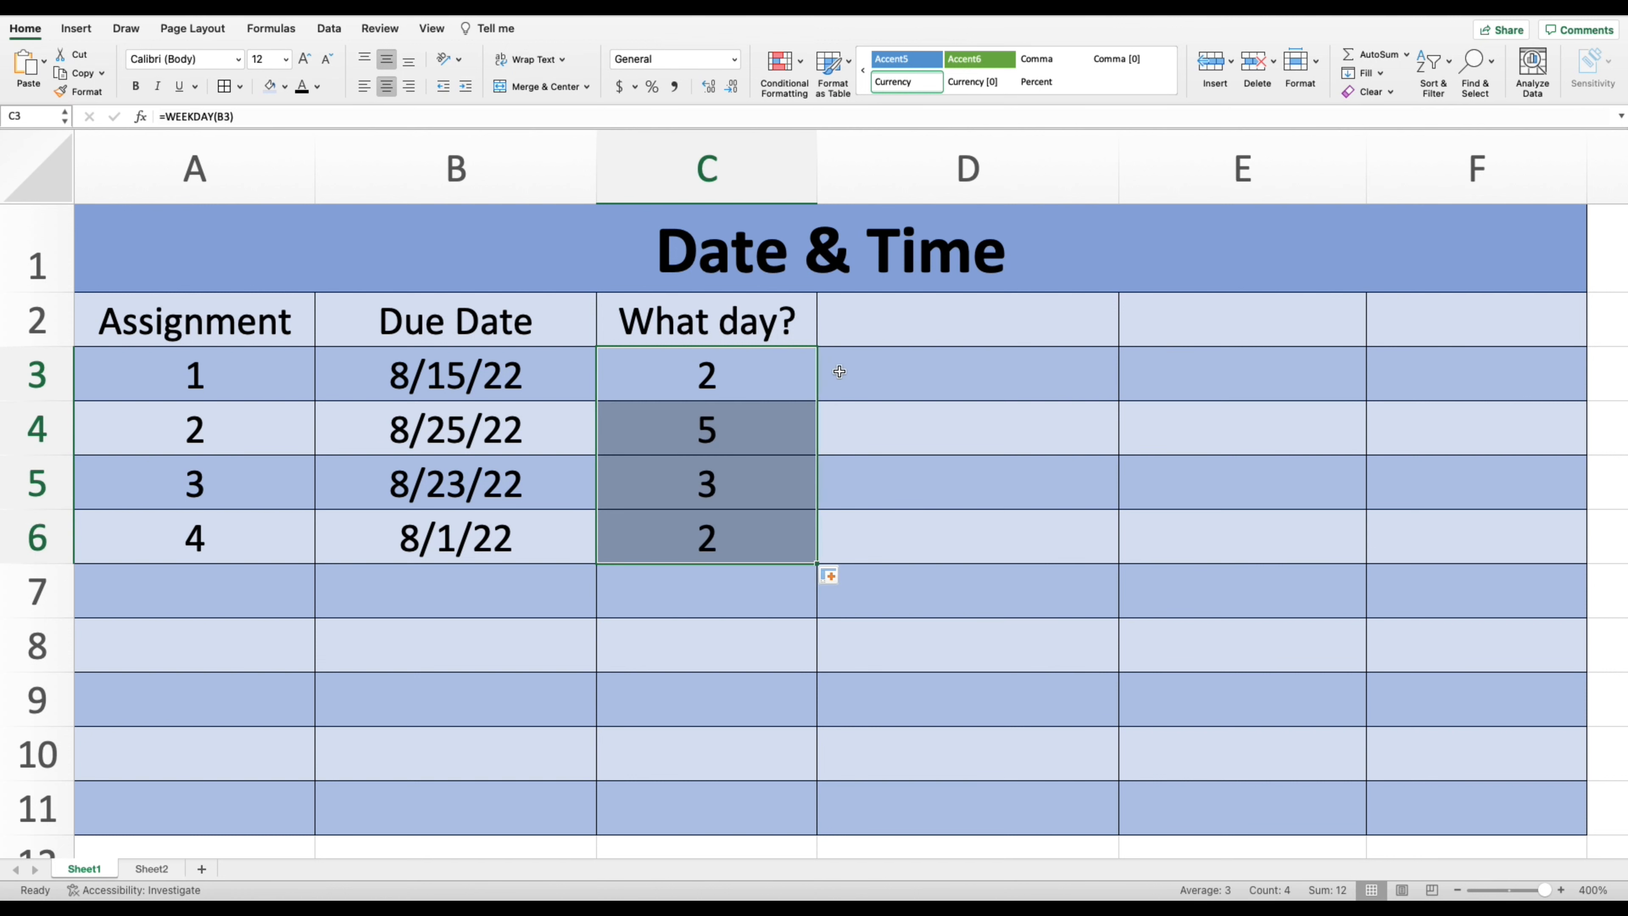
click(638, 379)
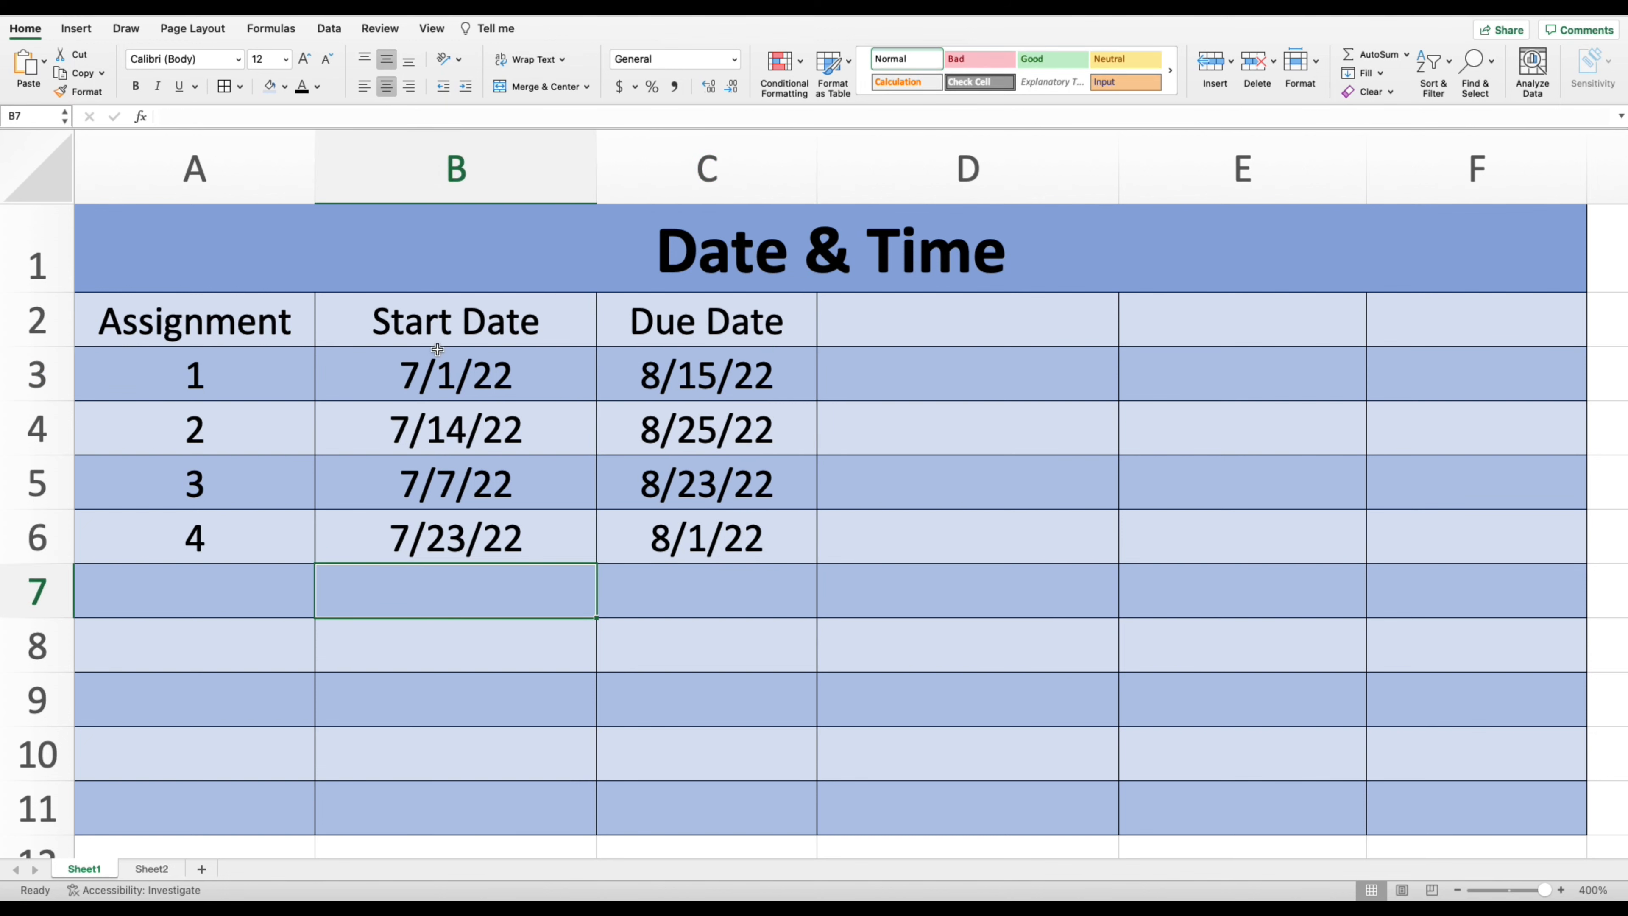
Add the header "Days between" in D2 beside the start and due date columns.
drag(453, 338, 512, 542)
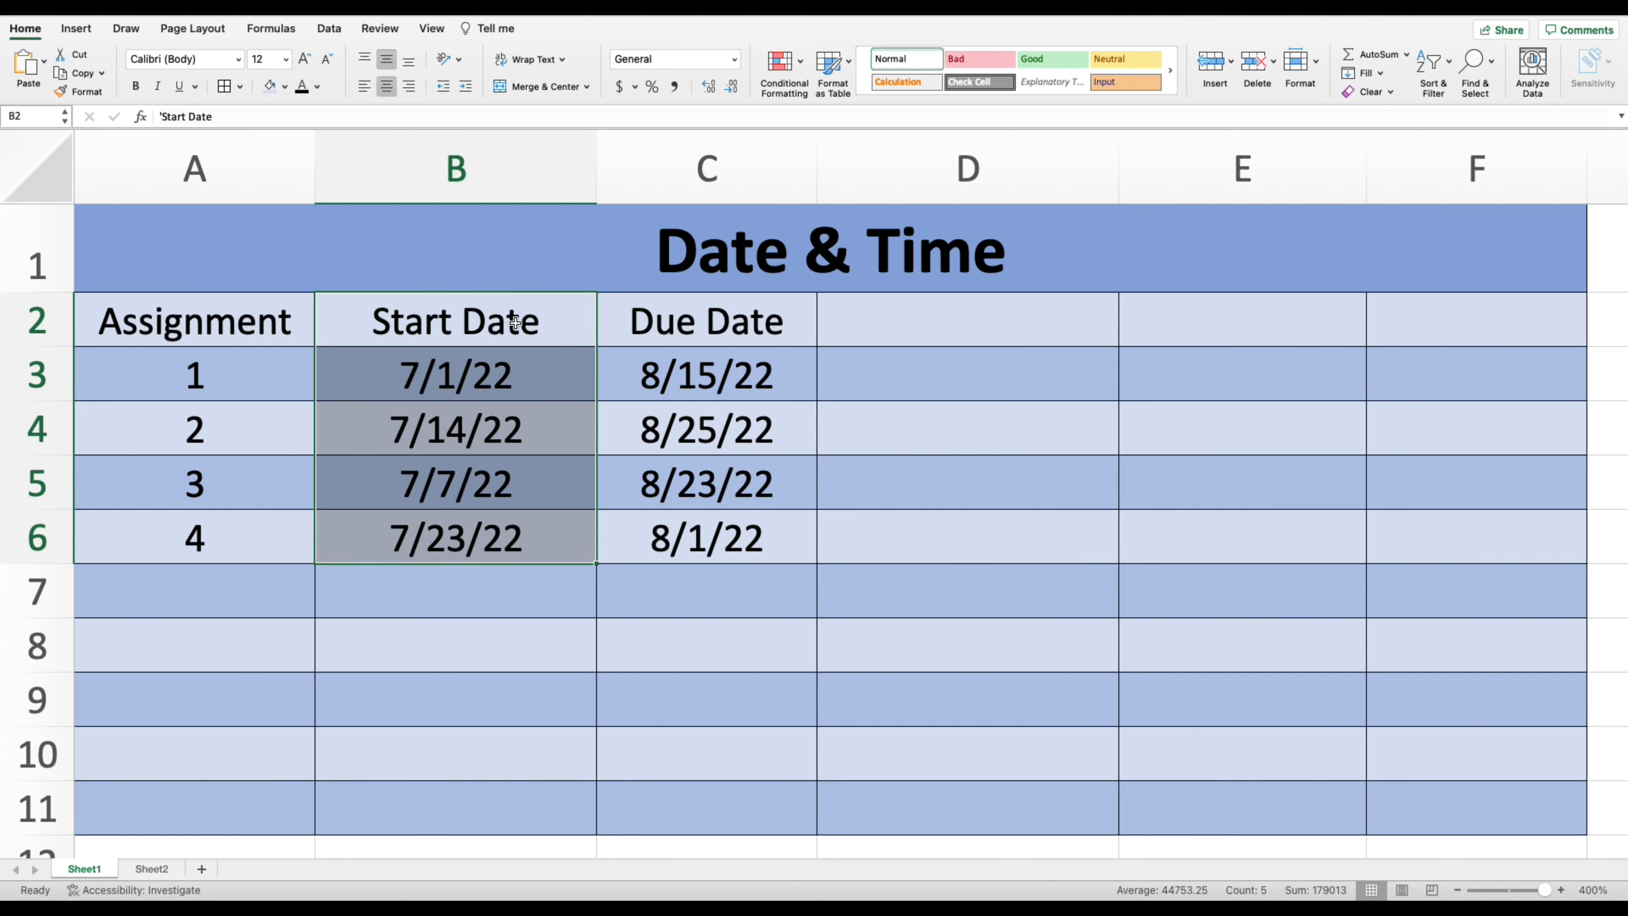
drag(518, 327, 518, 516)
drag(686, 334, 694, 534)
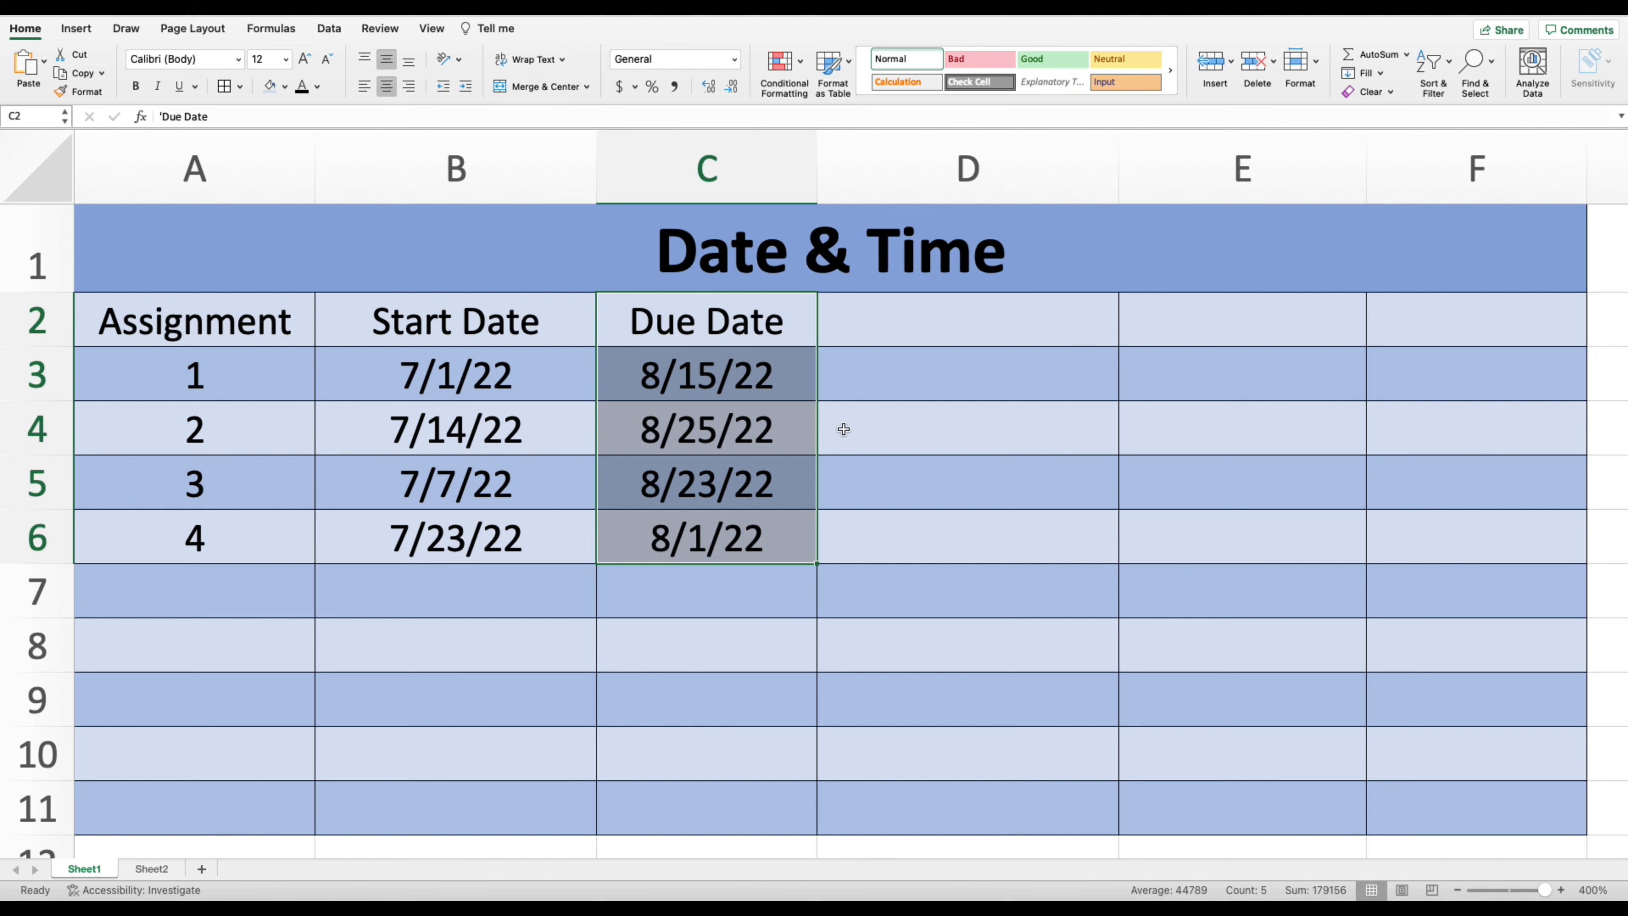
click(886, 329)
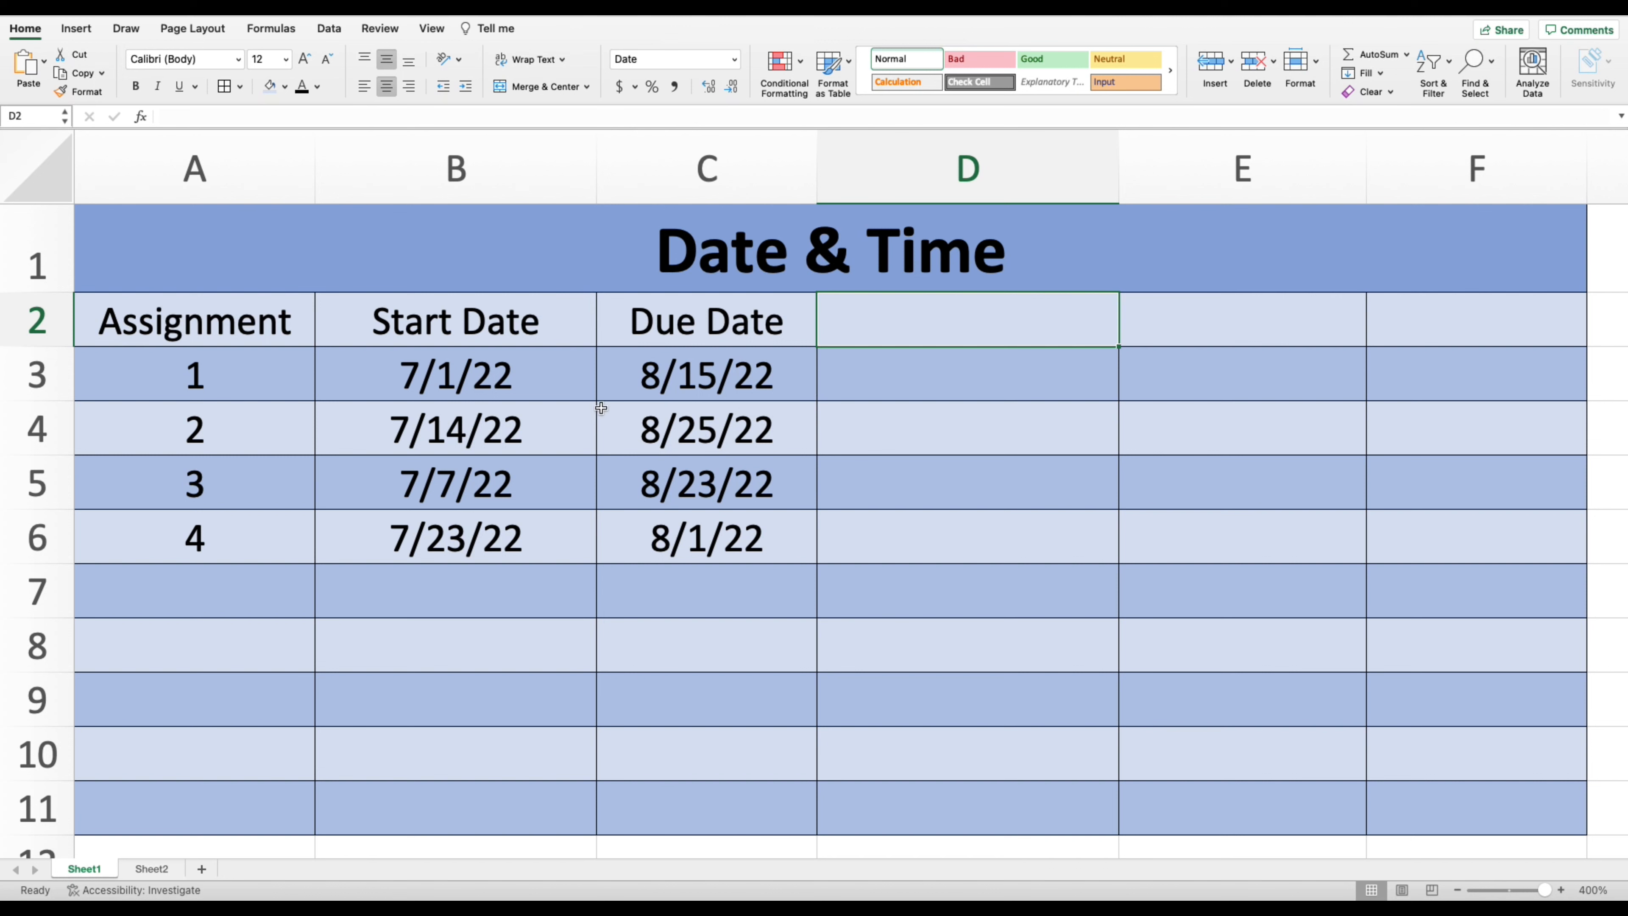
text(D)
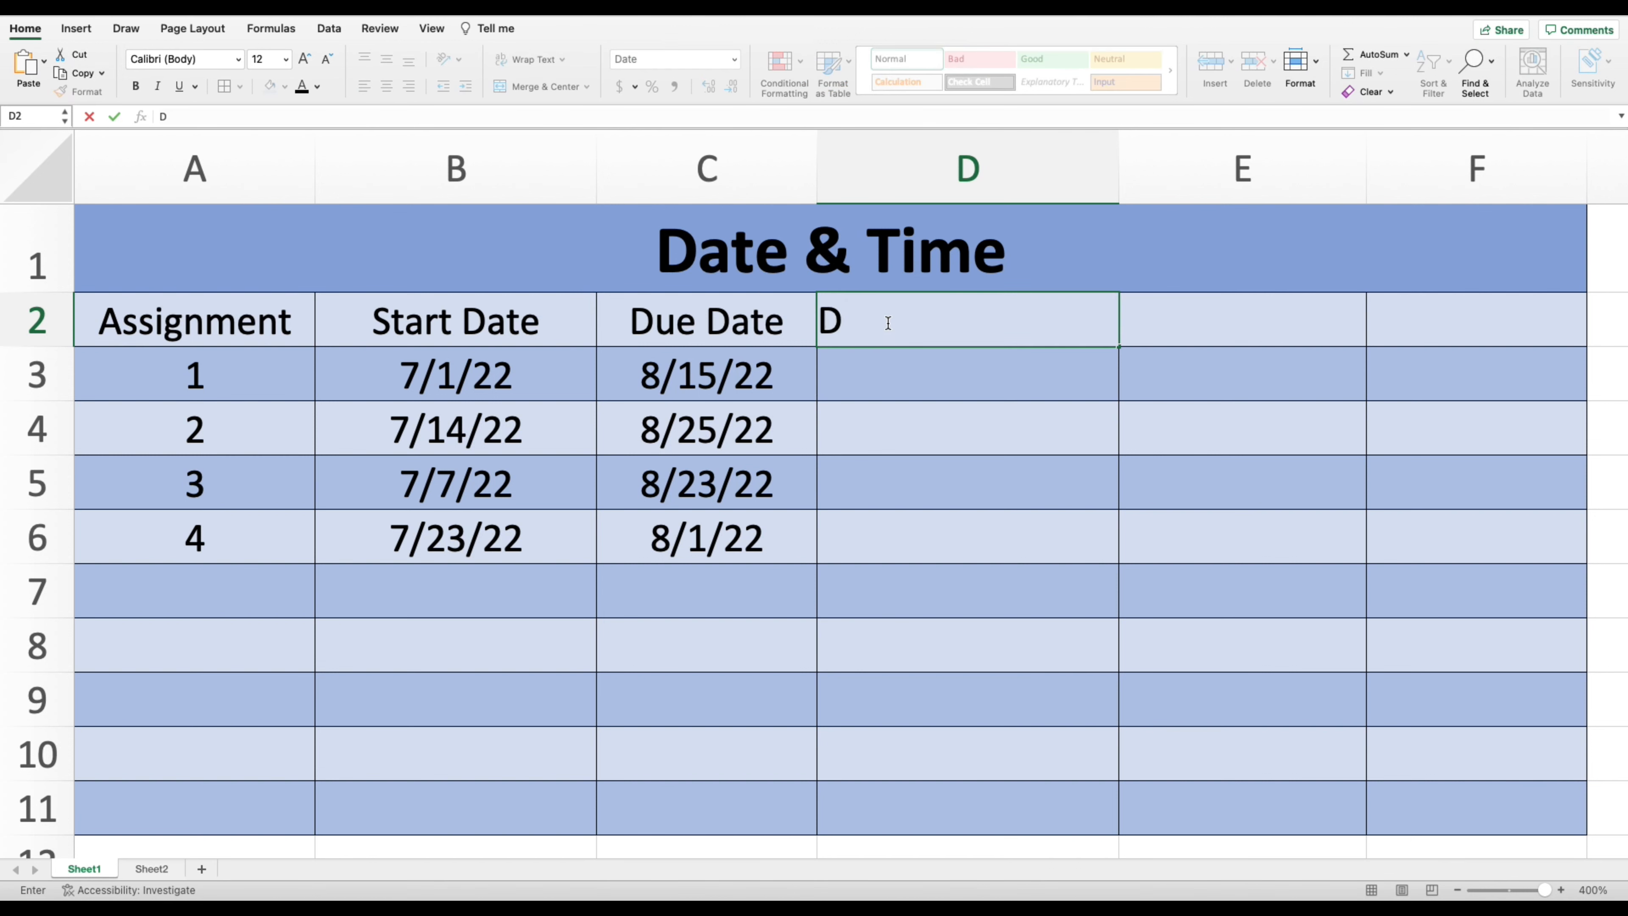
text(ays between)
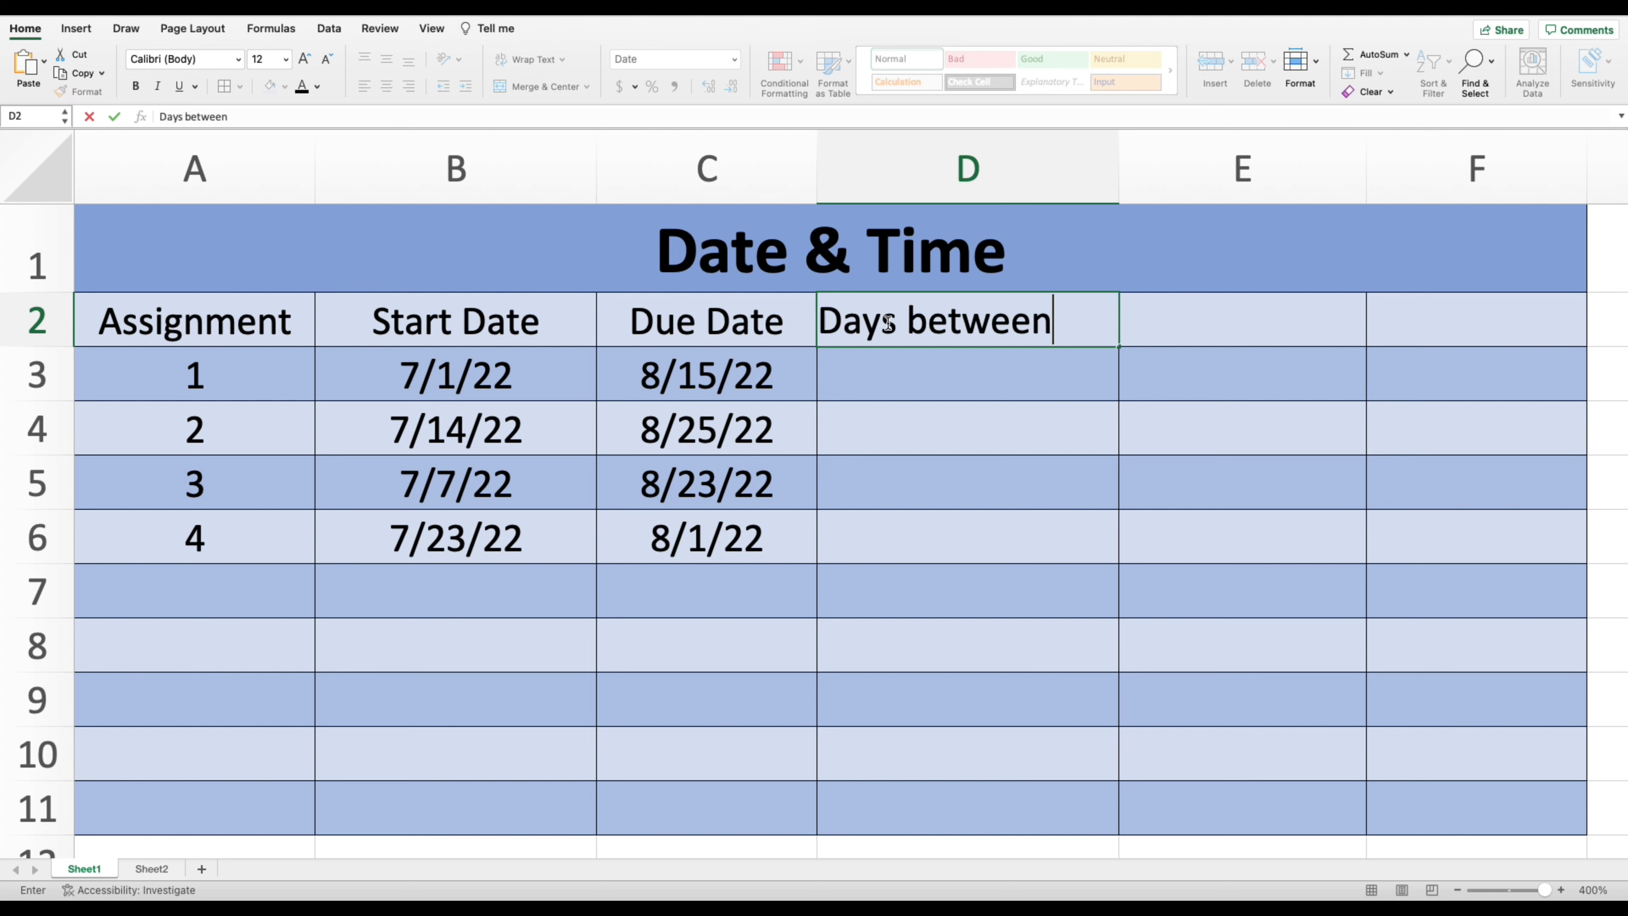
key(Return)
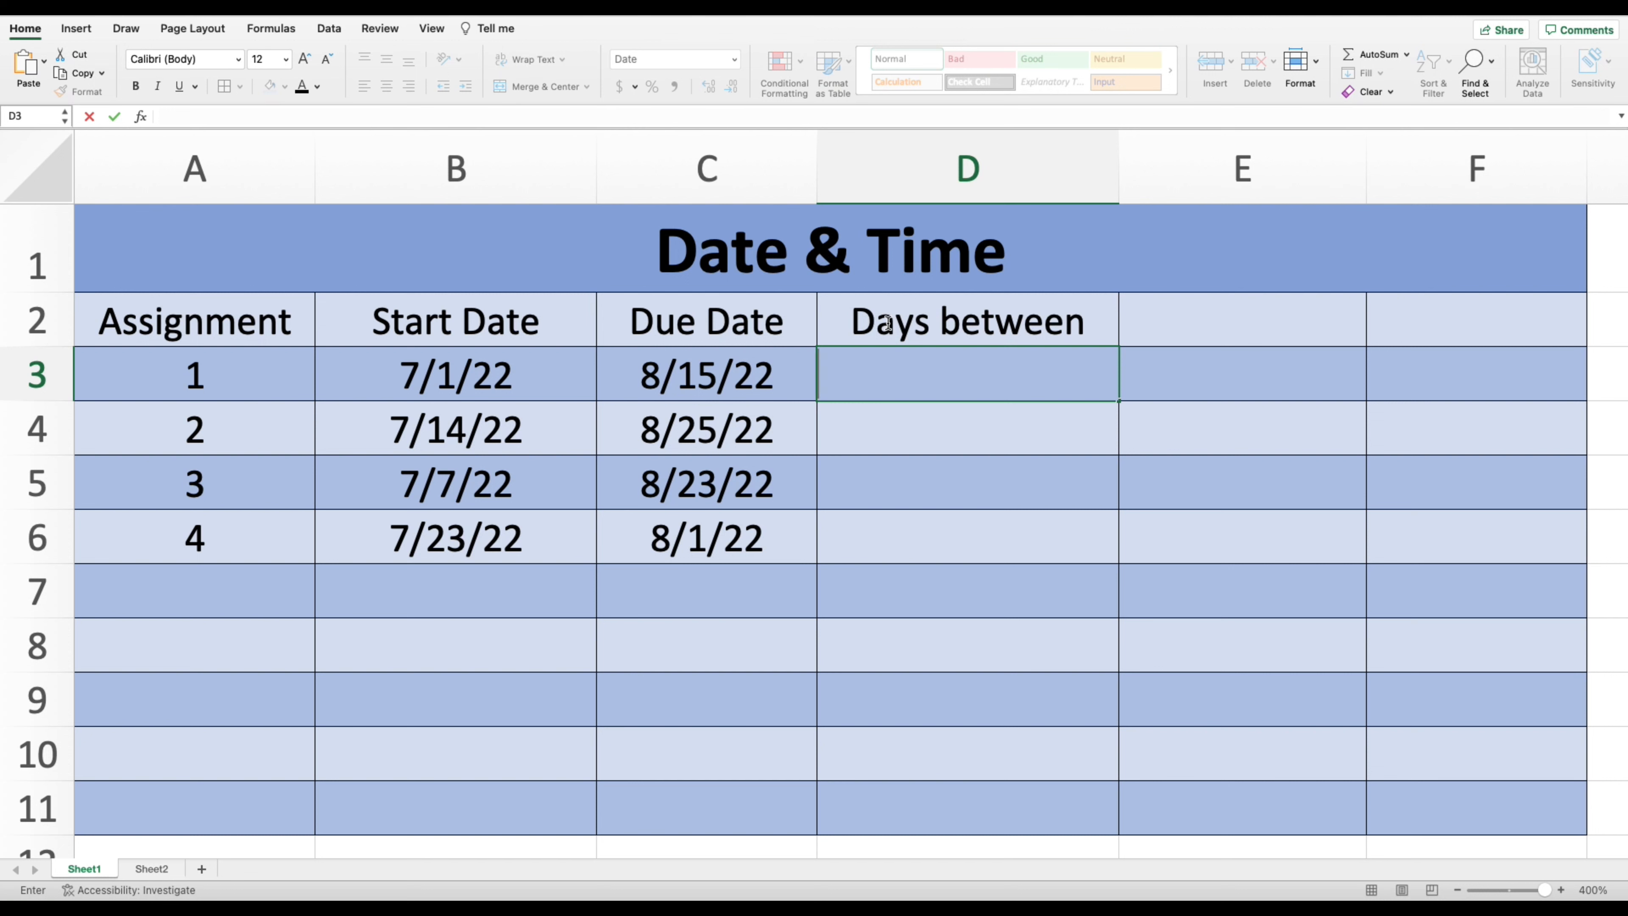
Enter =DAYS(C3,B3) in D3 to count the days from the start date to the due date.
text(=-)
text(days()
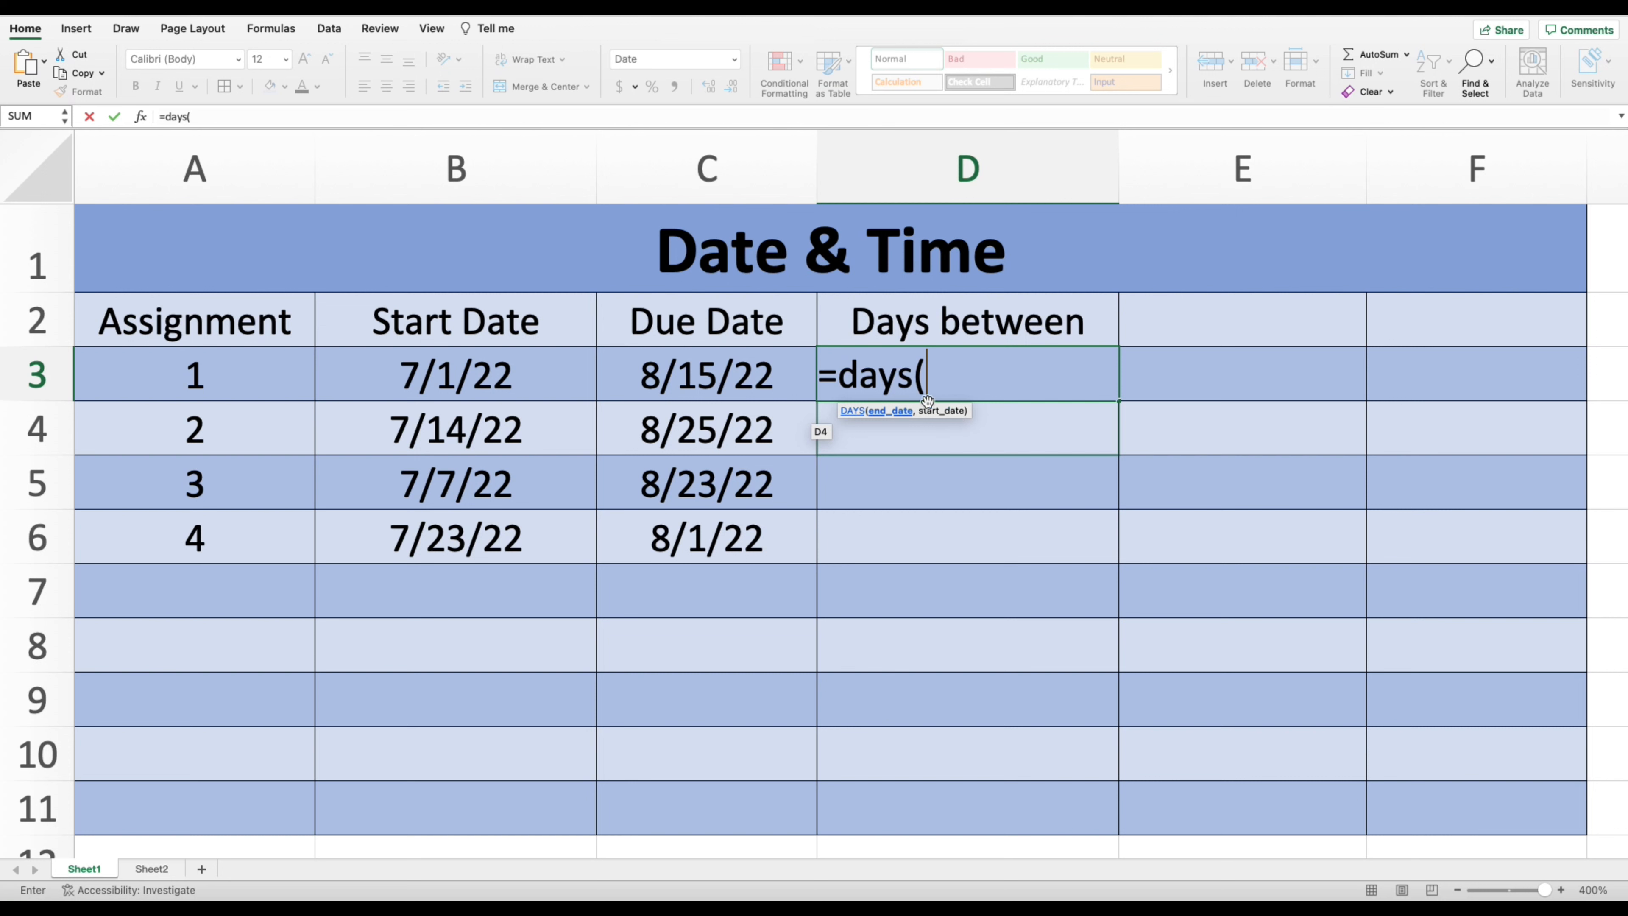
click(697, 376)
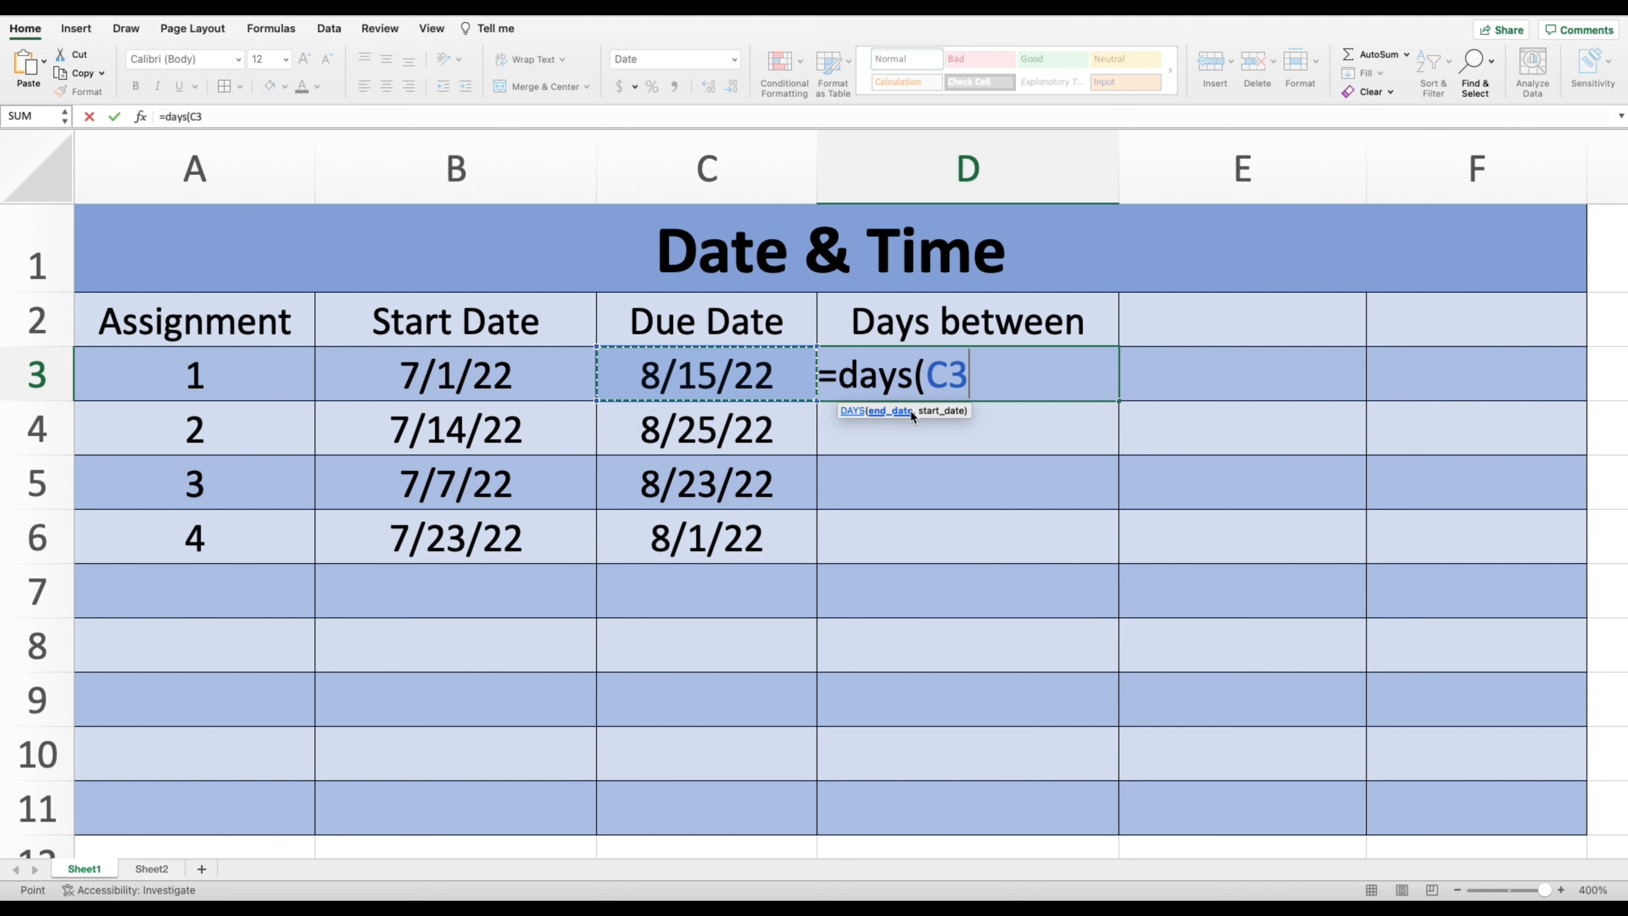
text(,)
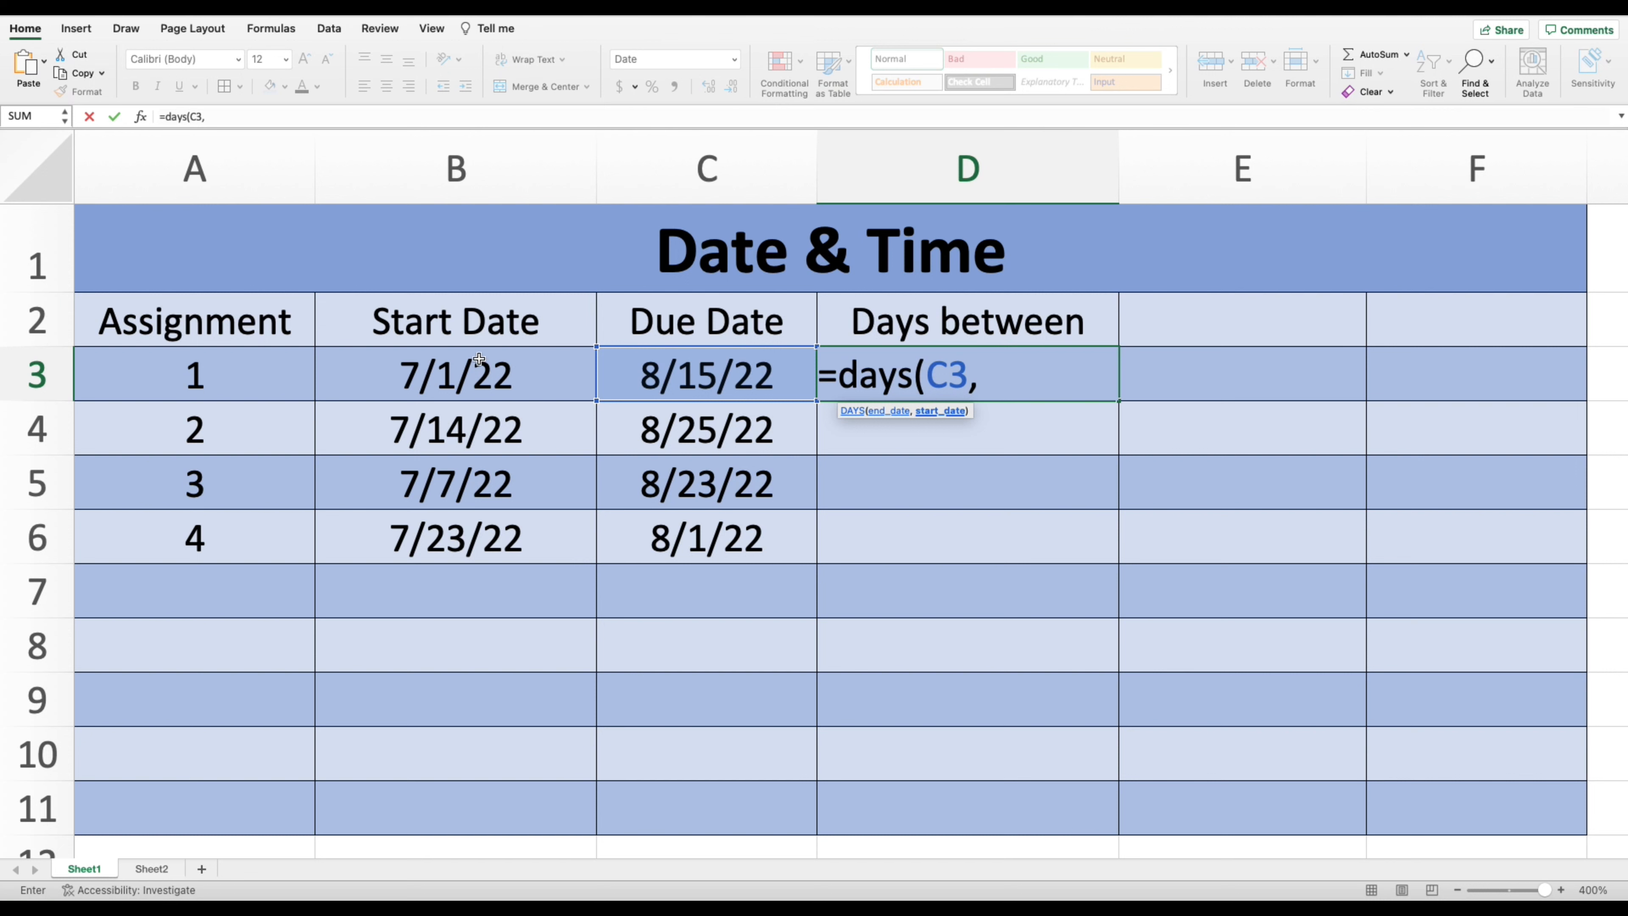
click(497, 373)
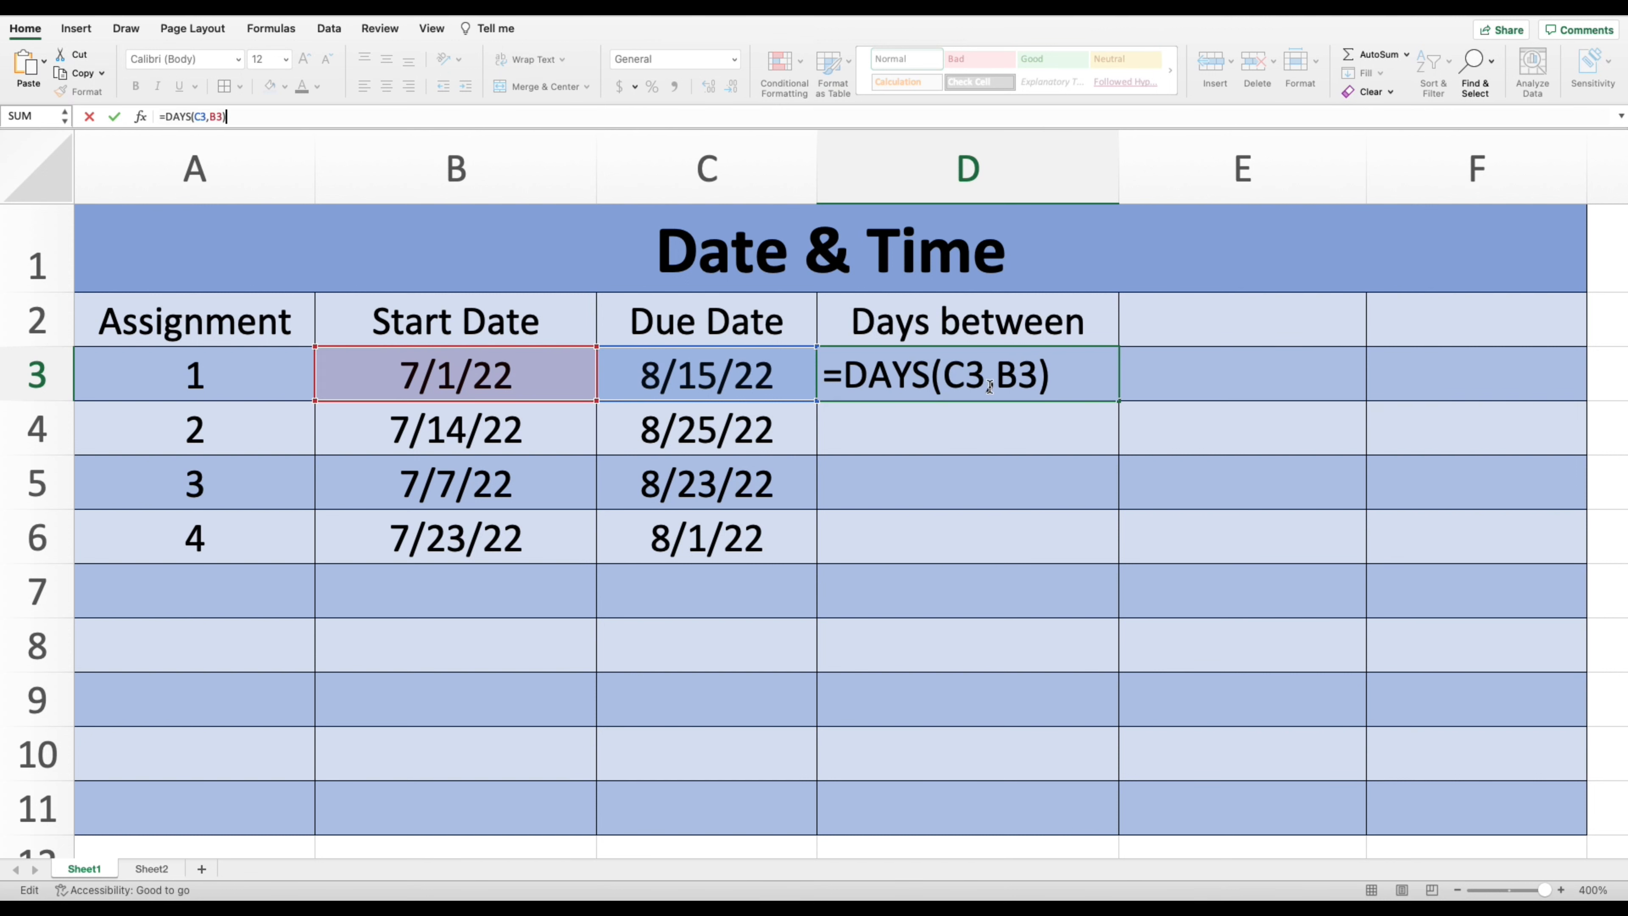
click(1013, 383)
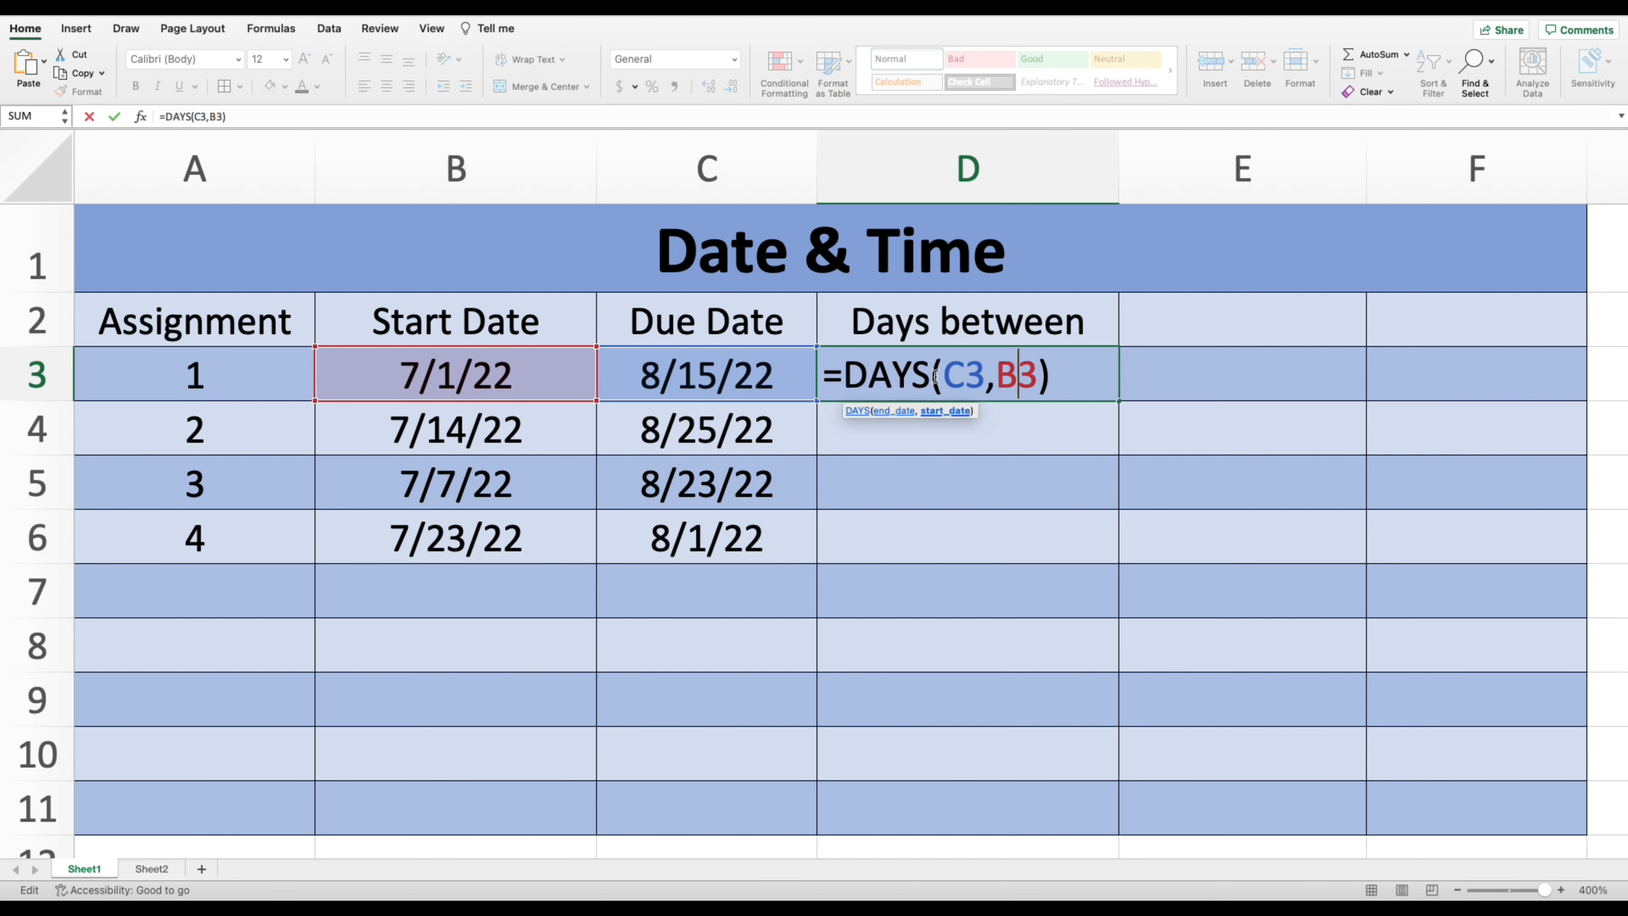
click(1069, 383)
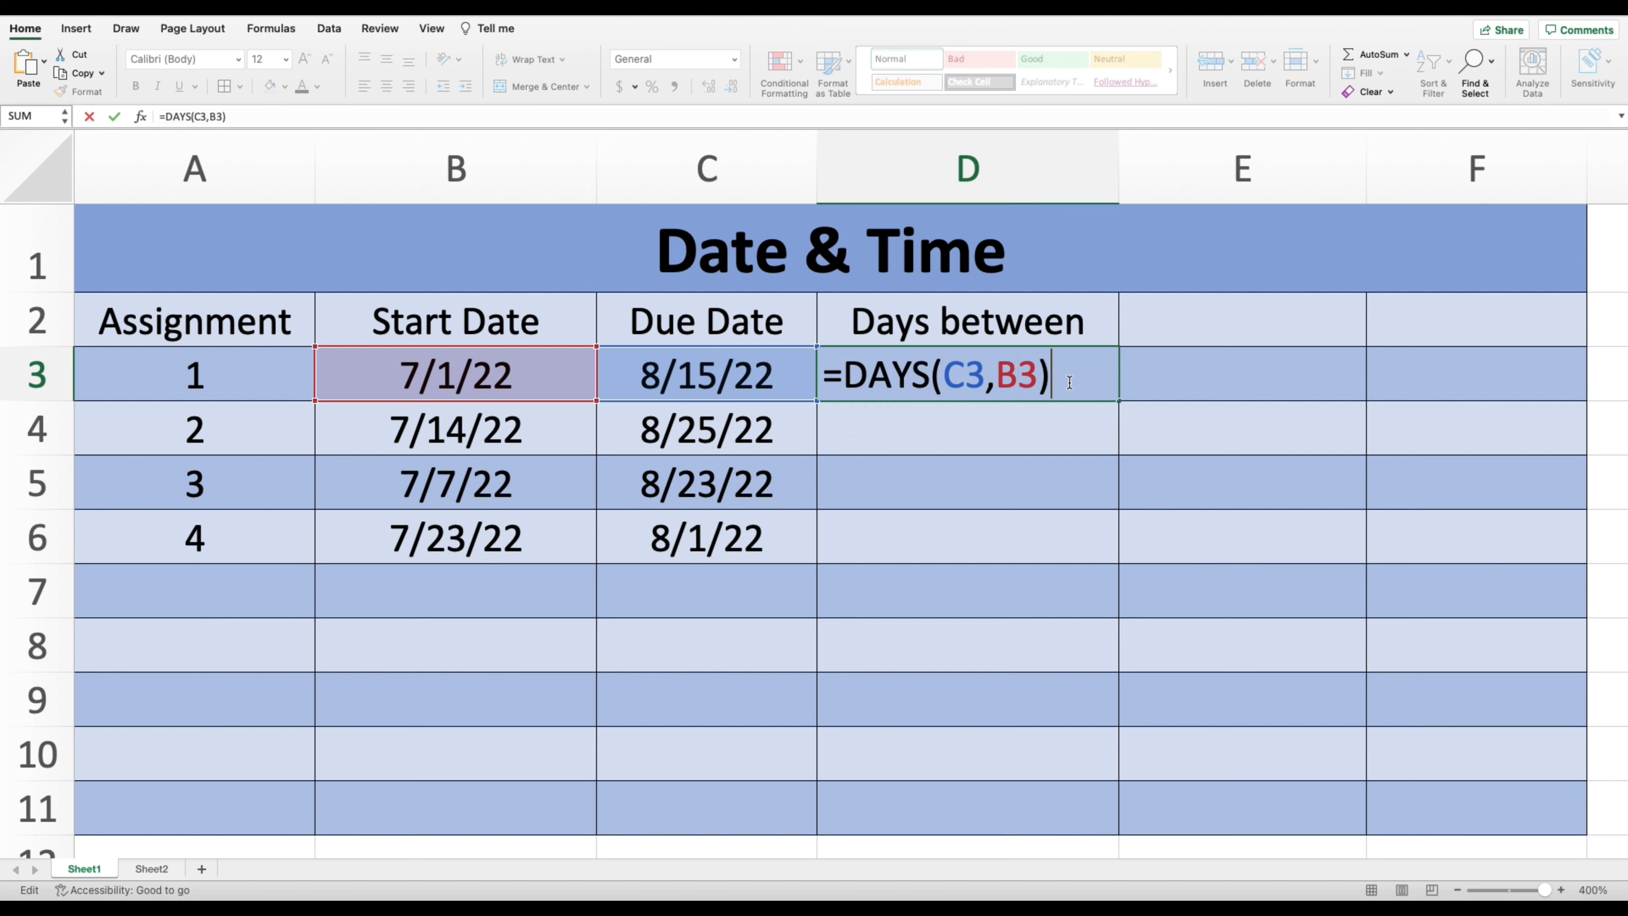
key(Return)
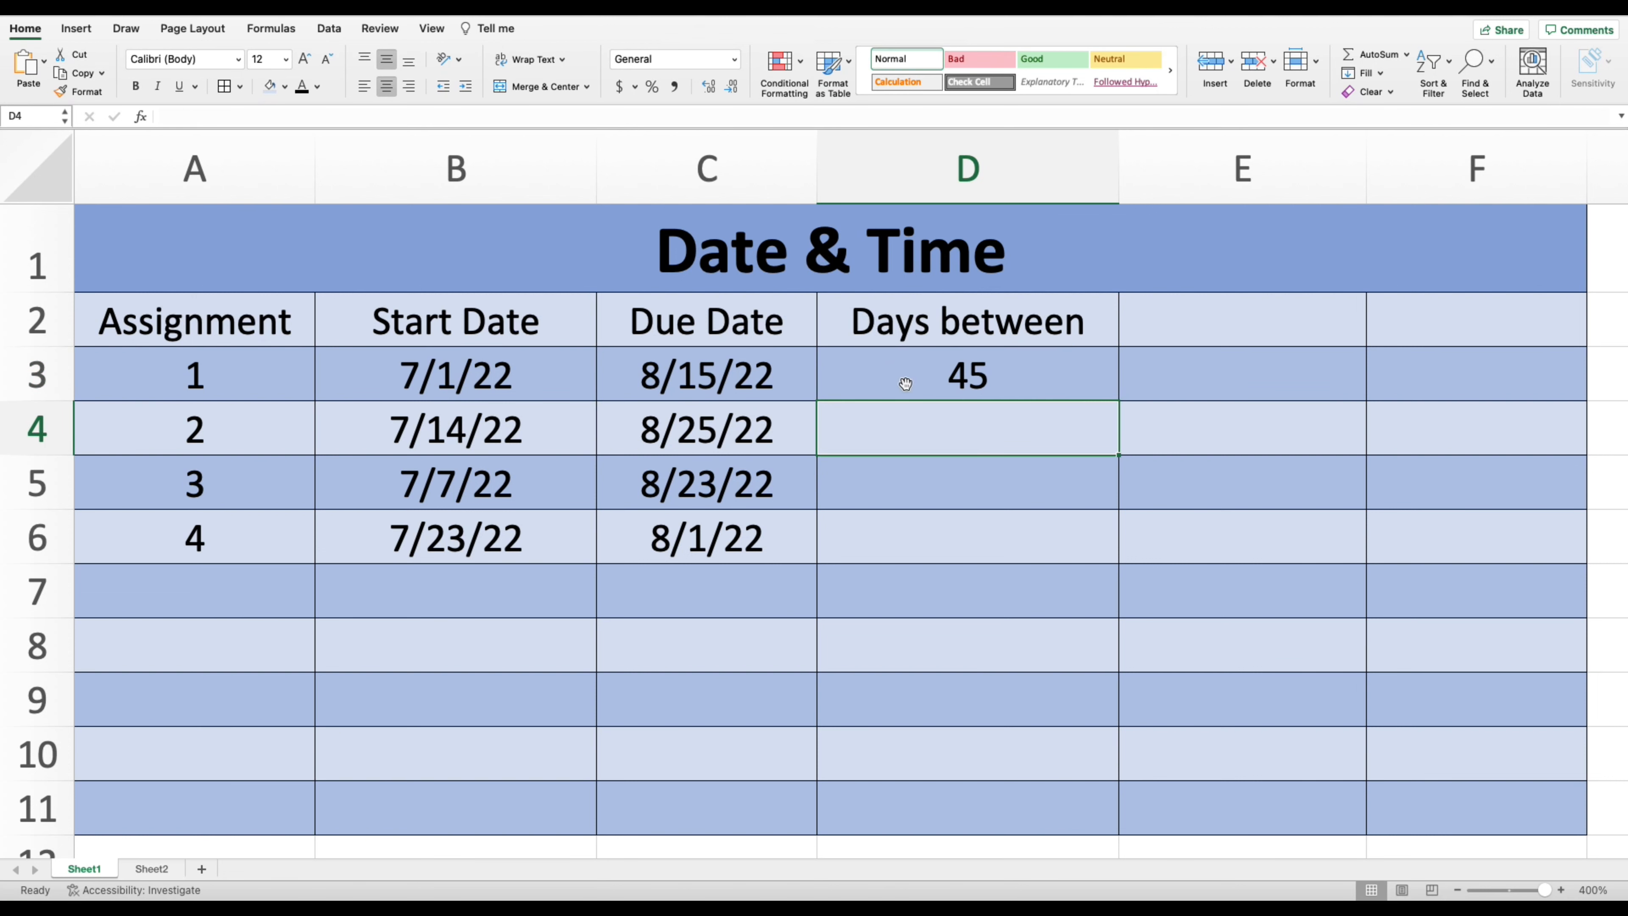
Fill the days-between formula from D3 down through D6.
click(991, 375)
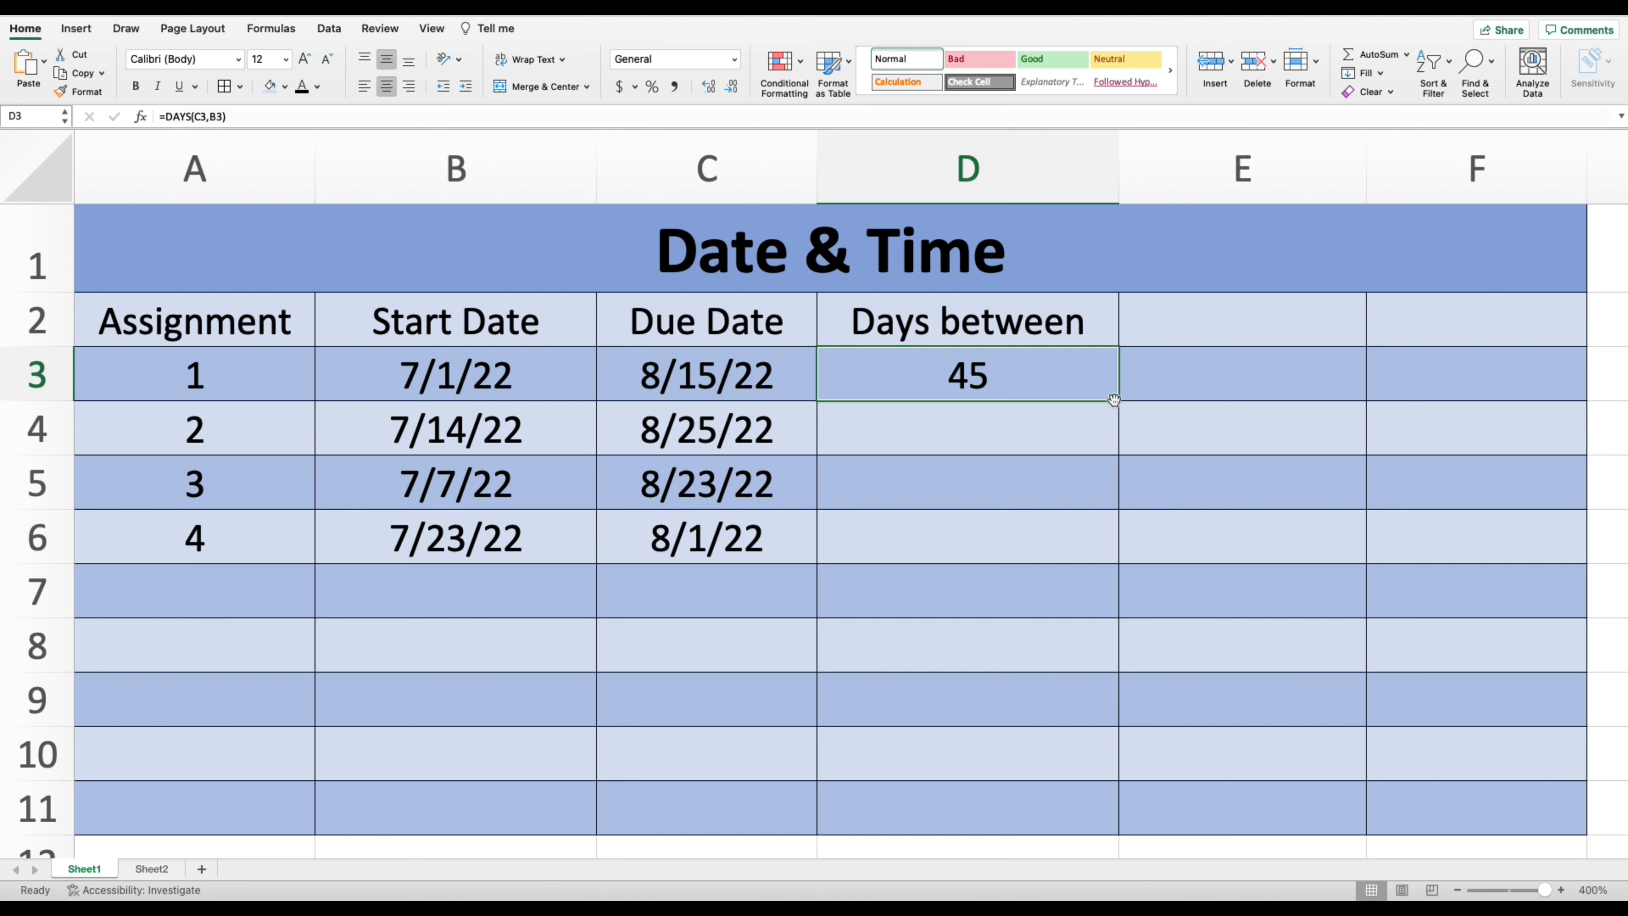
drag(1117, 401, 1075, 540)
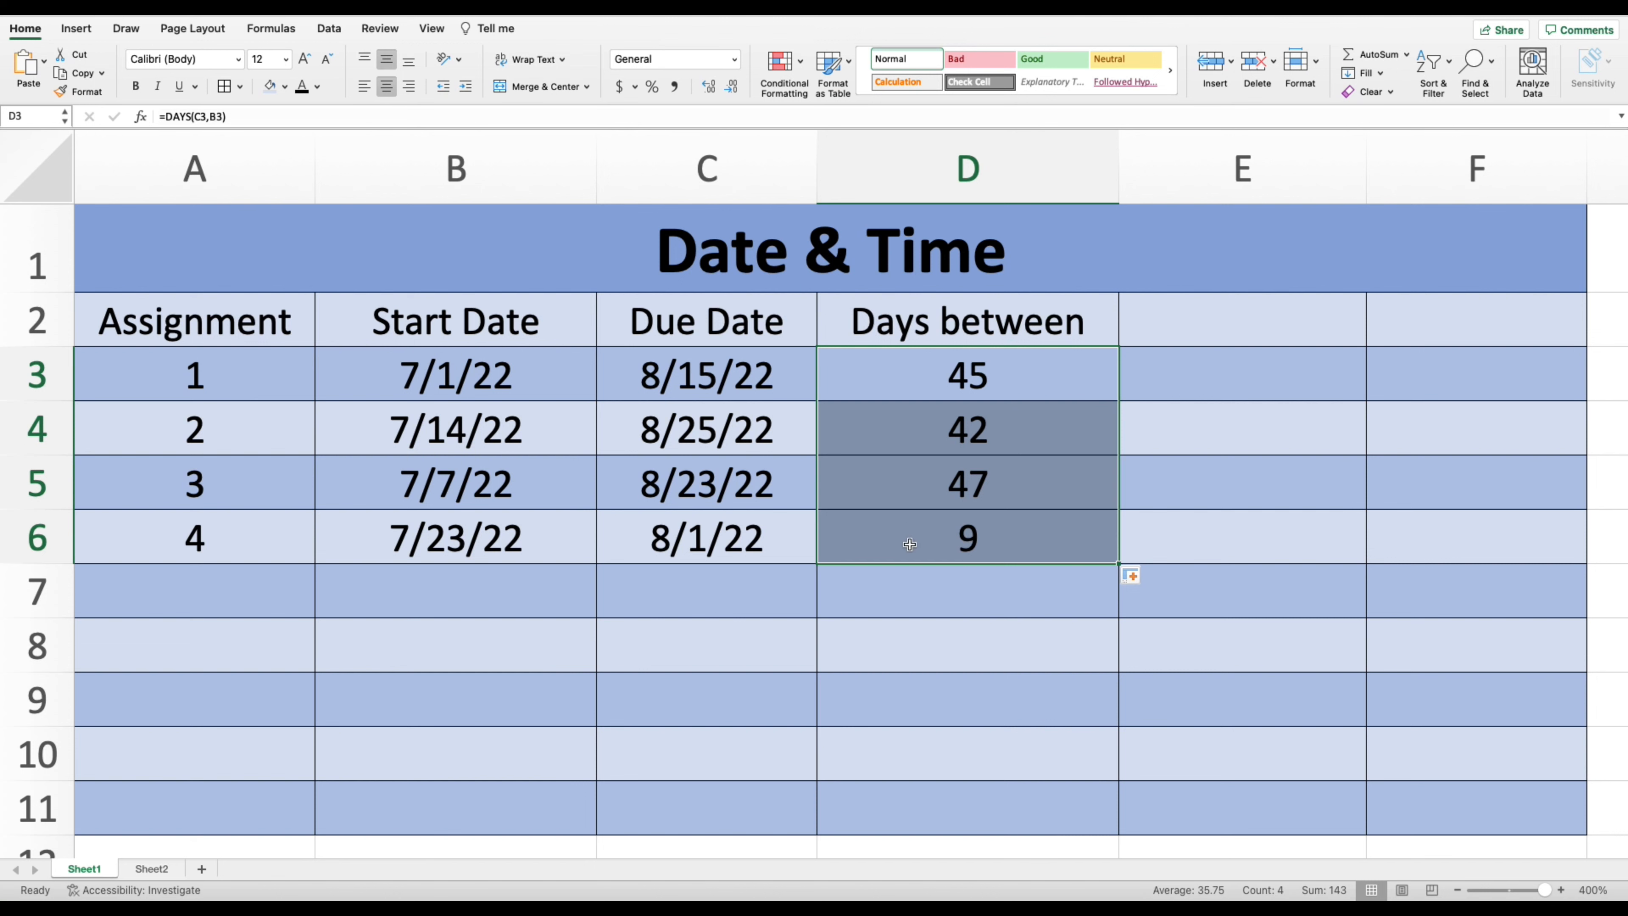
click(1043, 537)
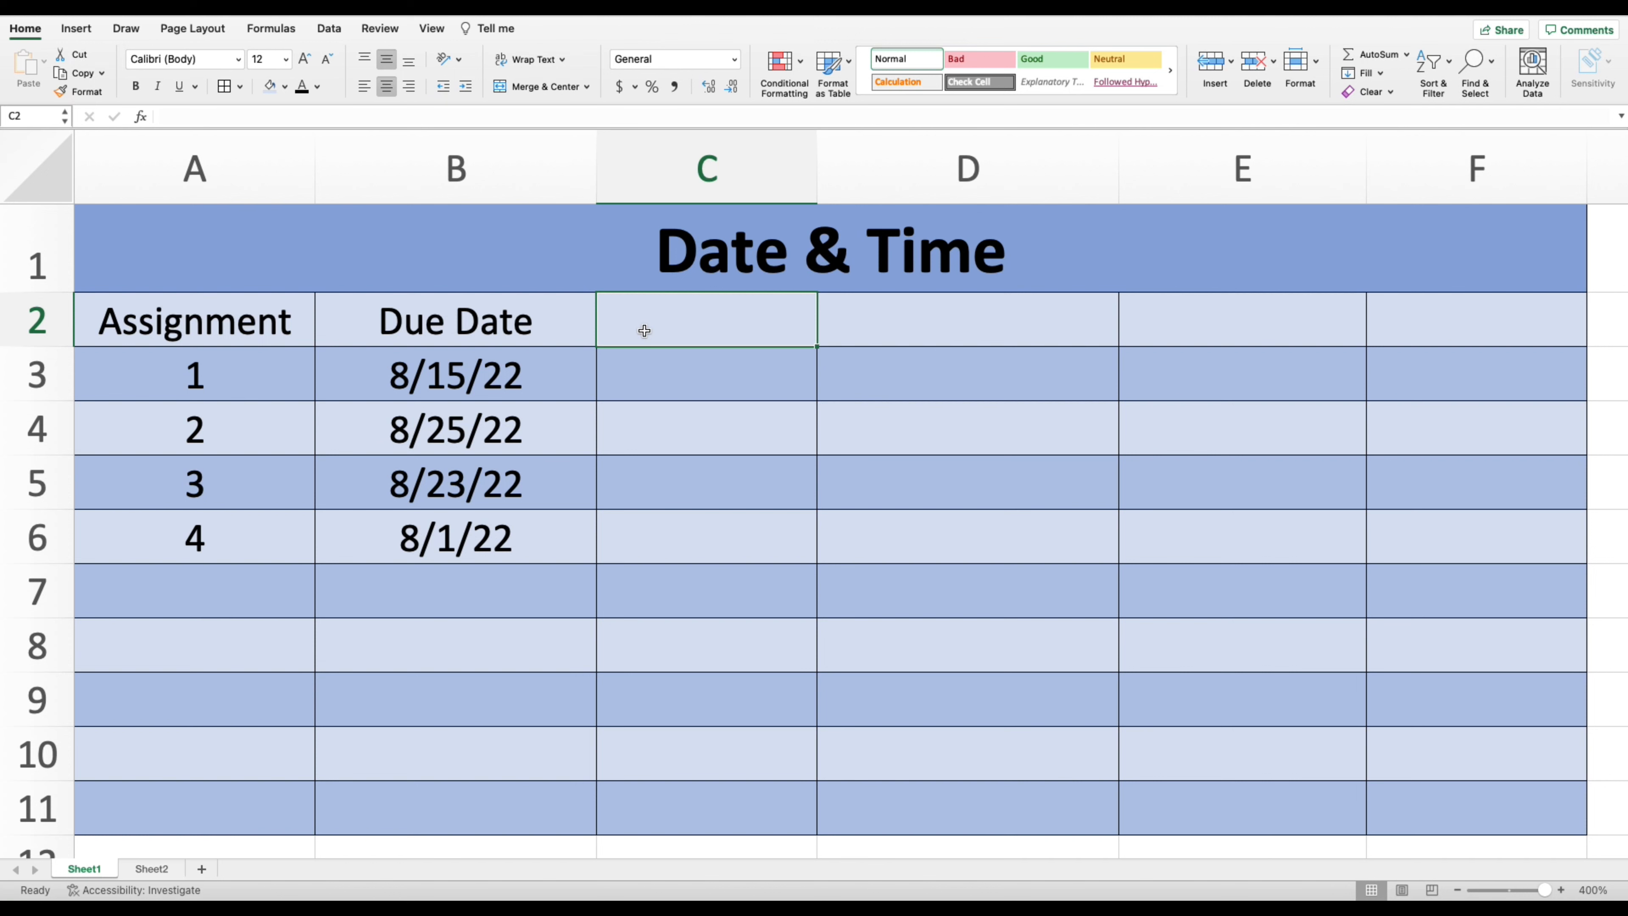
Add the headers "Day", "Month" and "Year" in C2, D2 and E2.
text(Day)
key(Tab)
text(Mont)
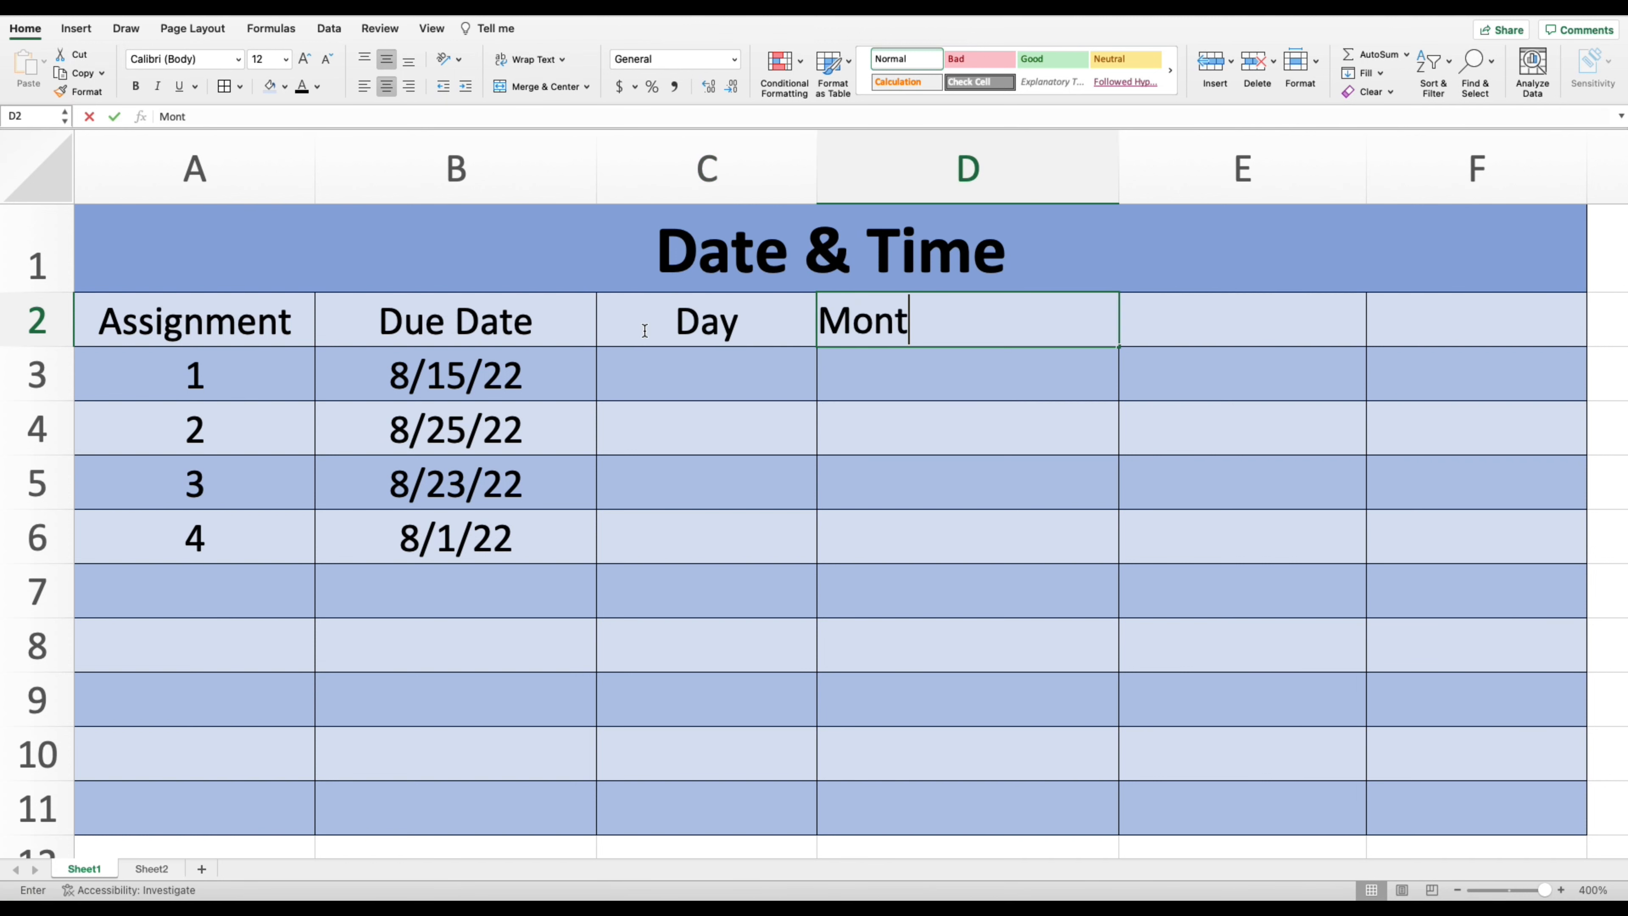
text(h)
key(Tab)
text(Year)
key(Return)
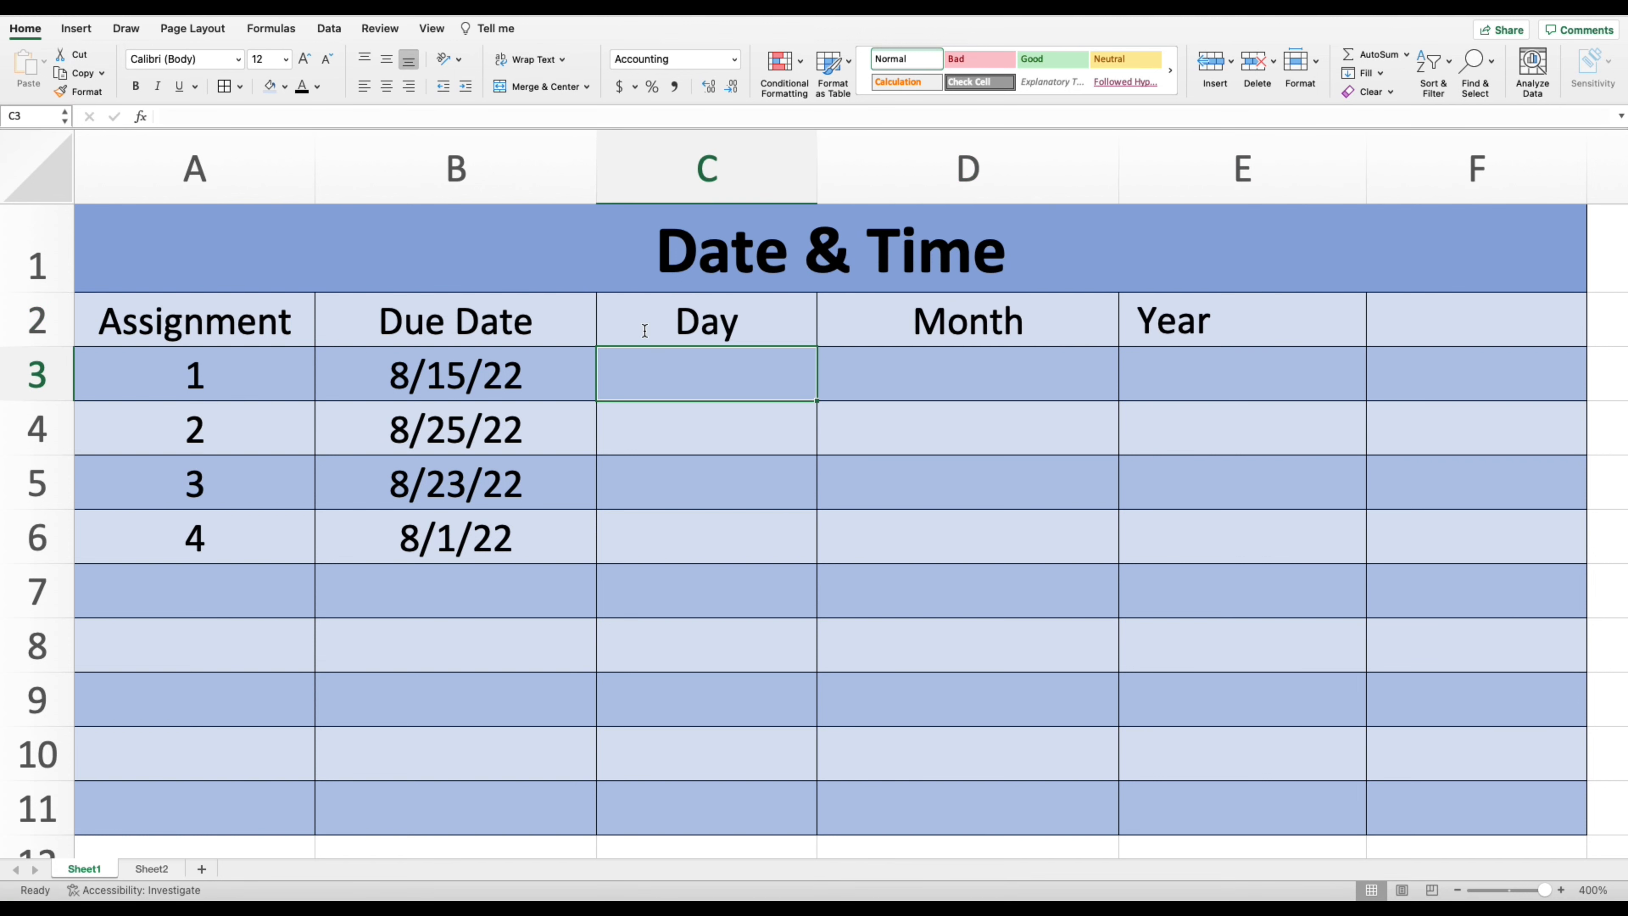
Enter =DAY(B3) in C3 to extract the due date's day and fill it down through C6.
double_click(725, 378)
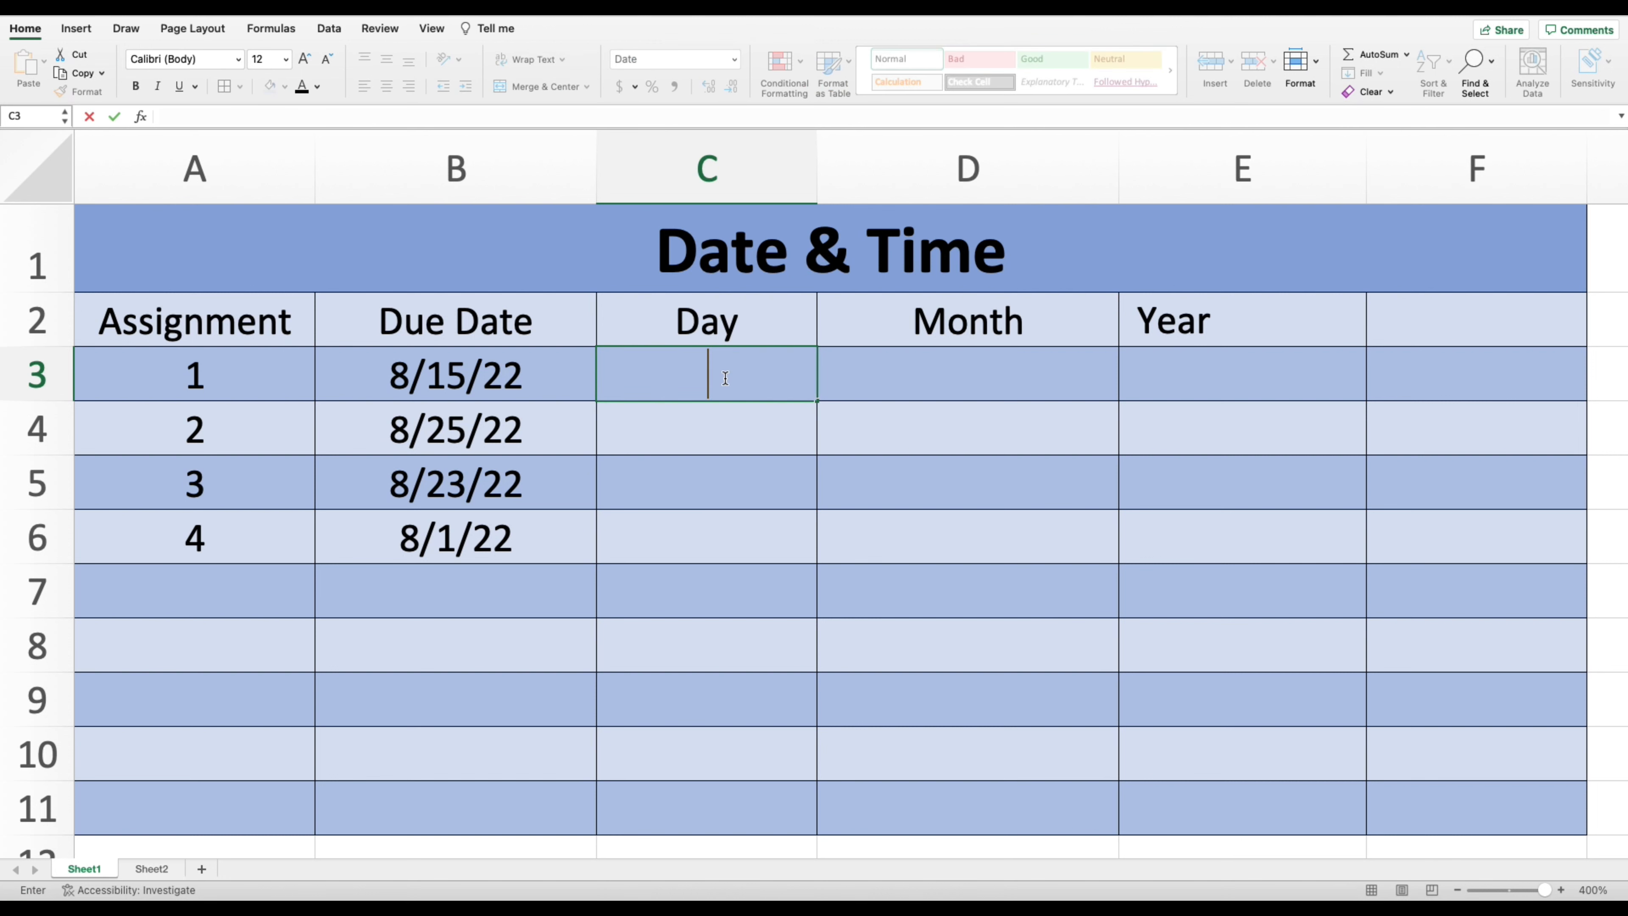
text(=)
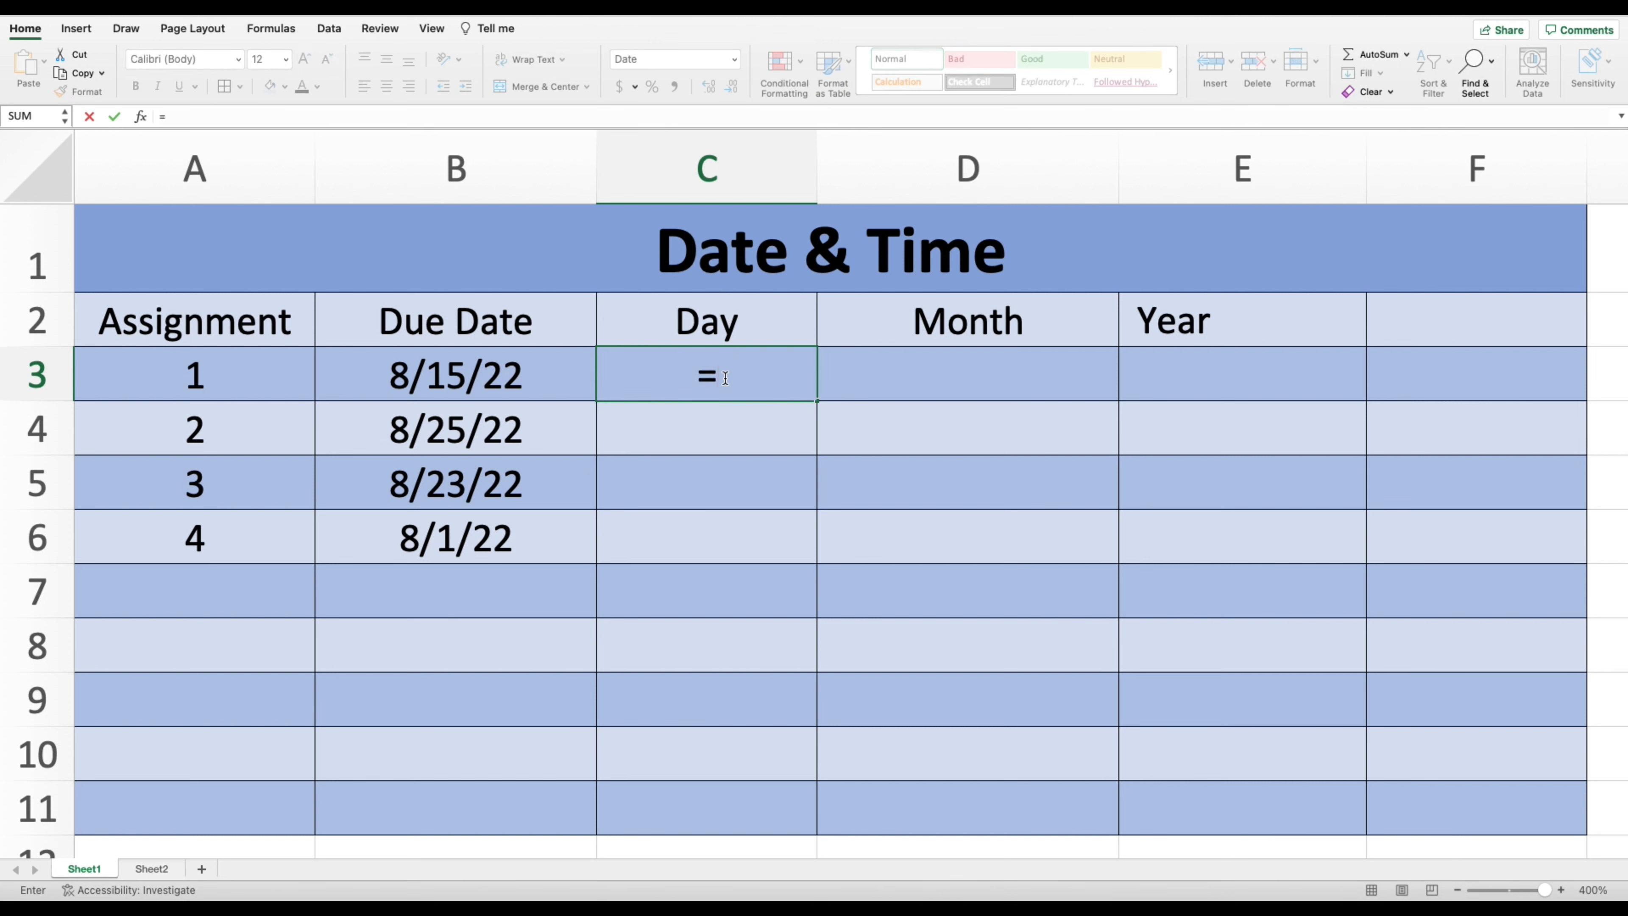
text(day()
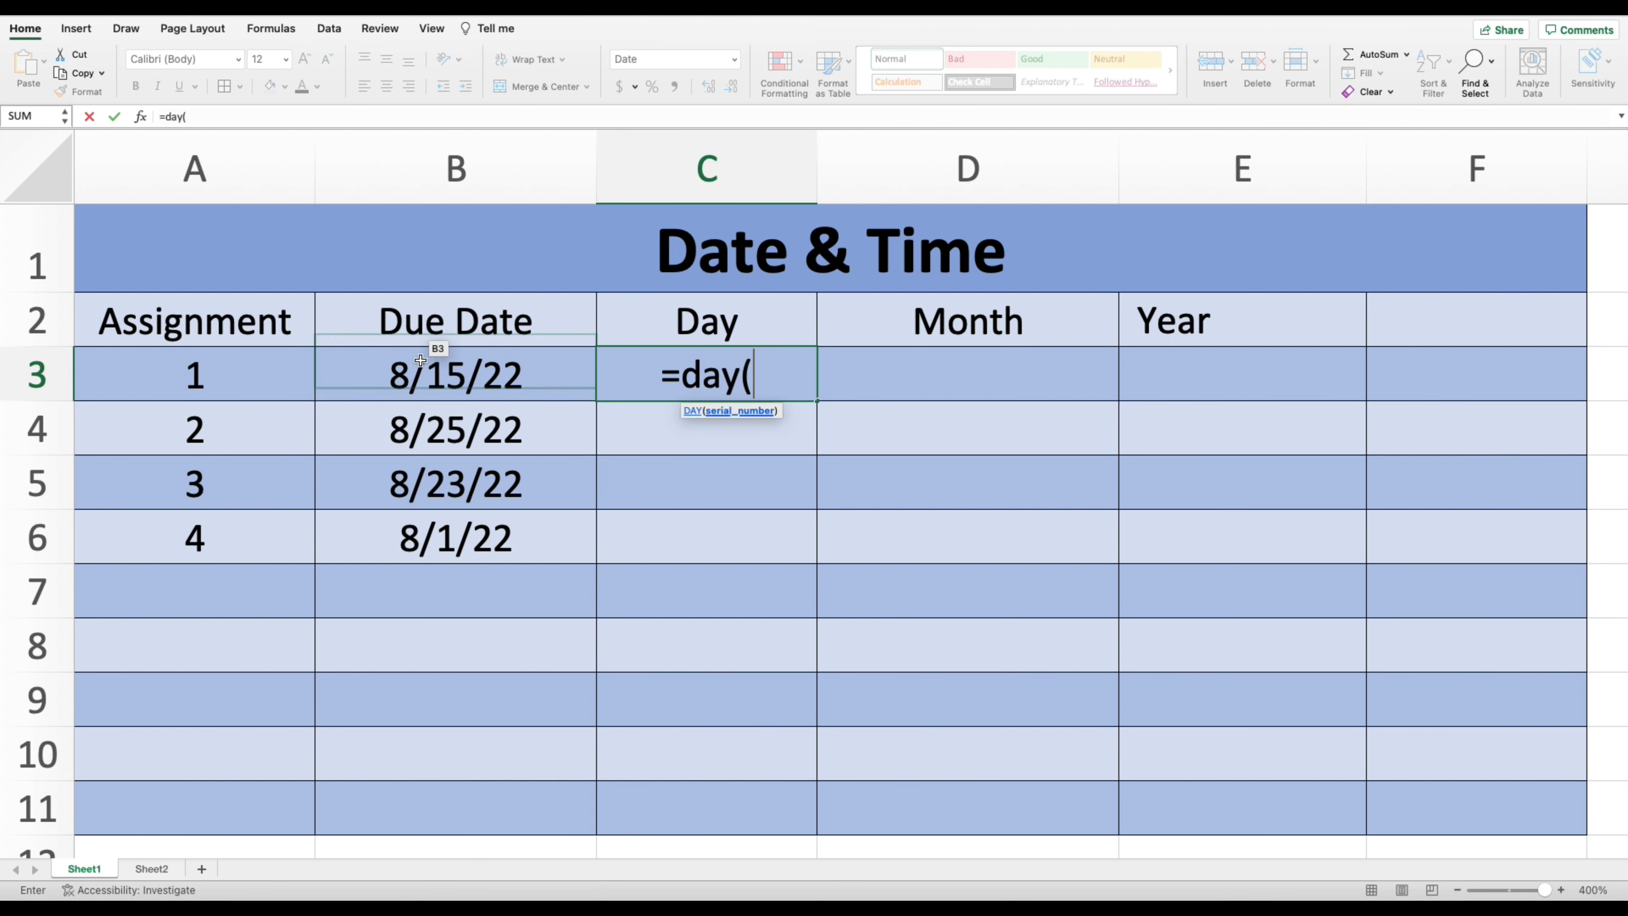
click(443, 384)
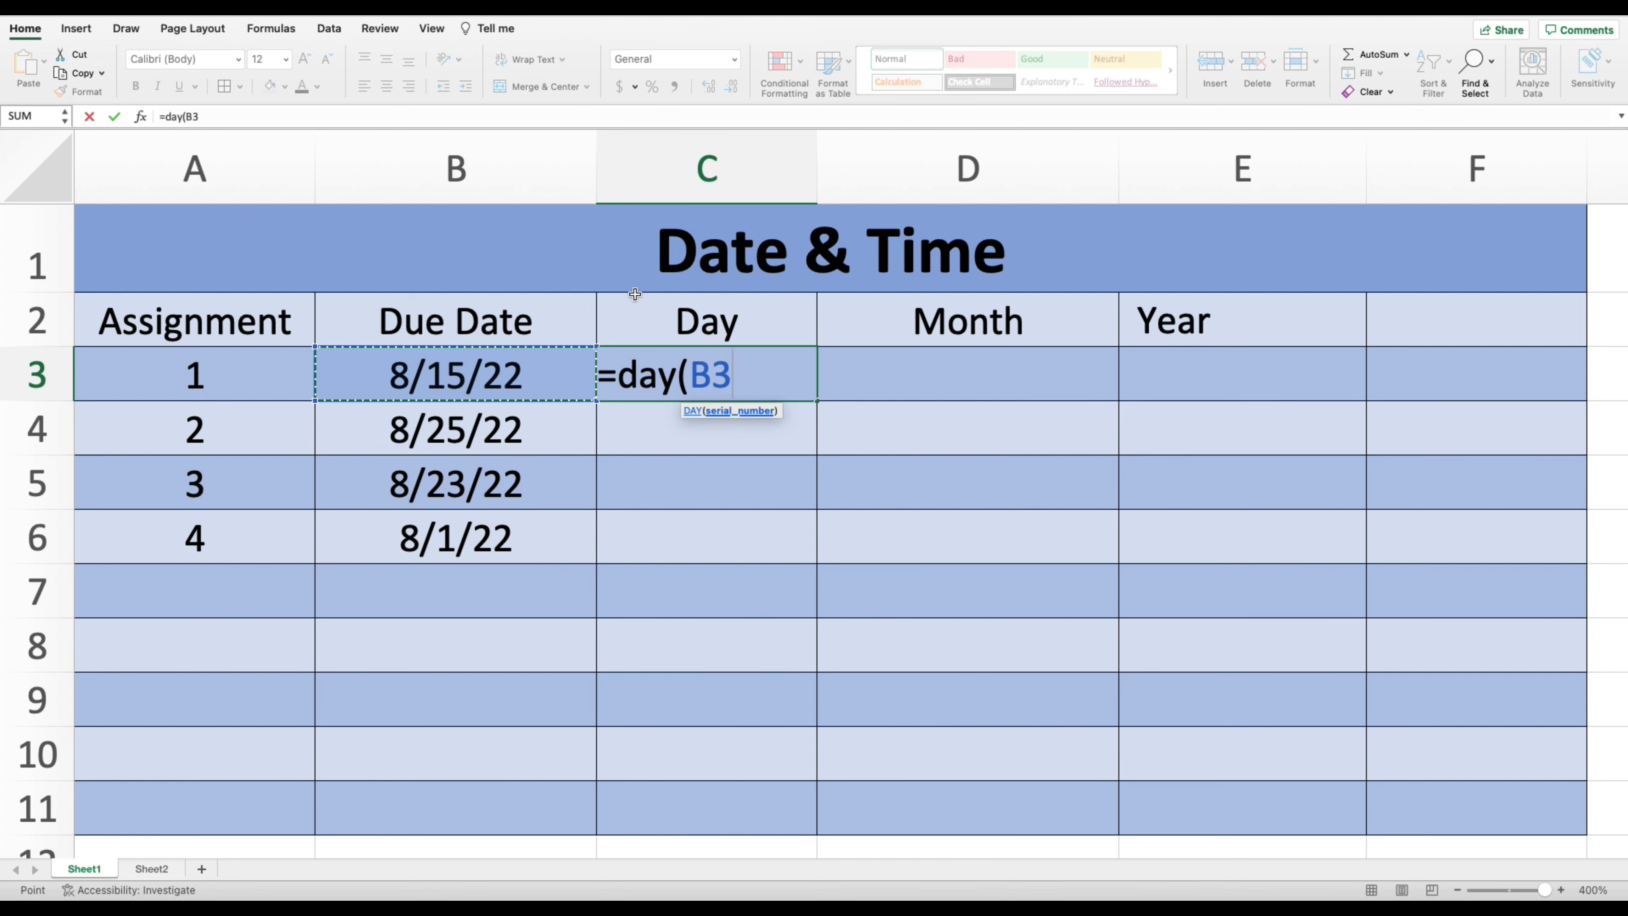
text())
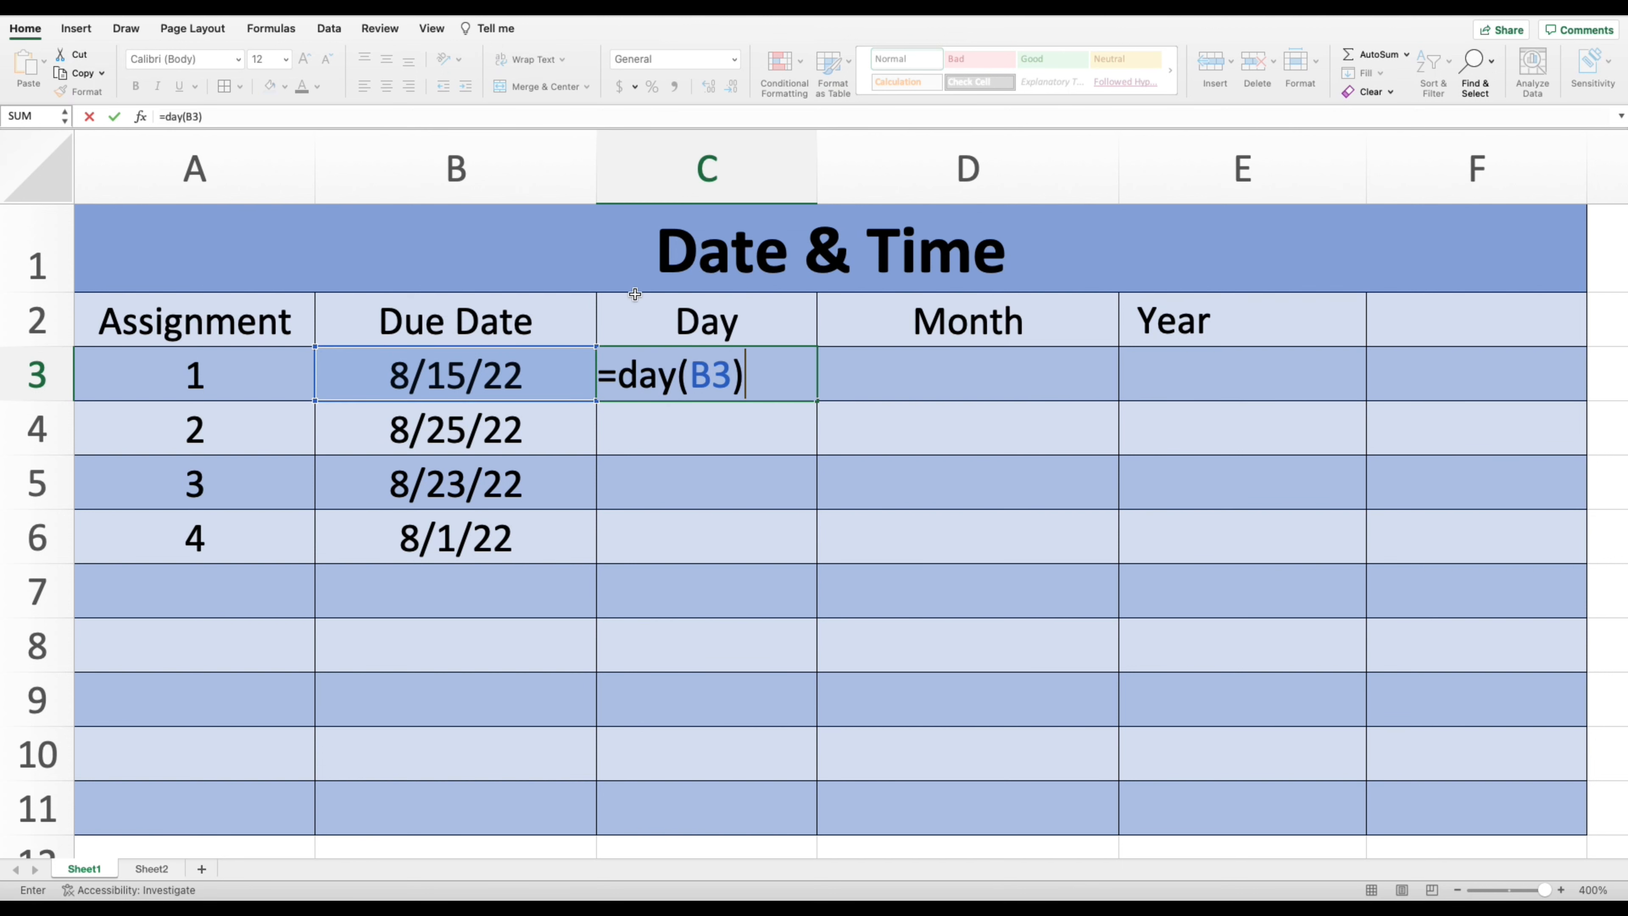
key(Return)
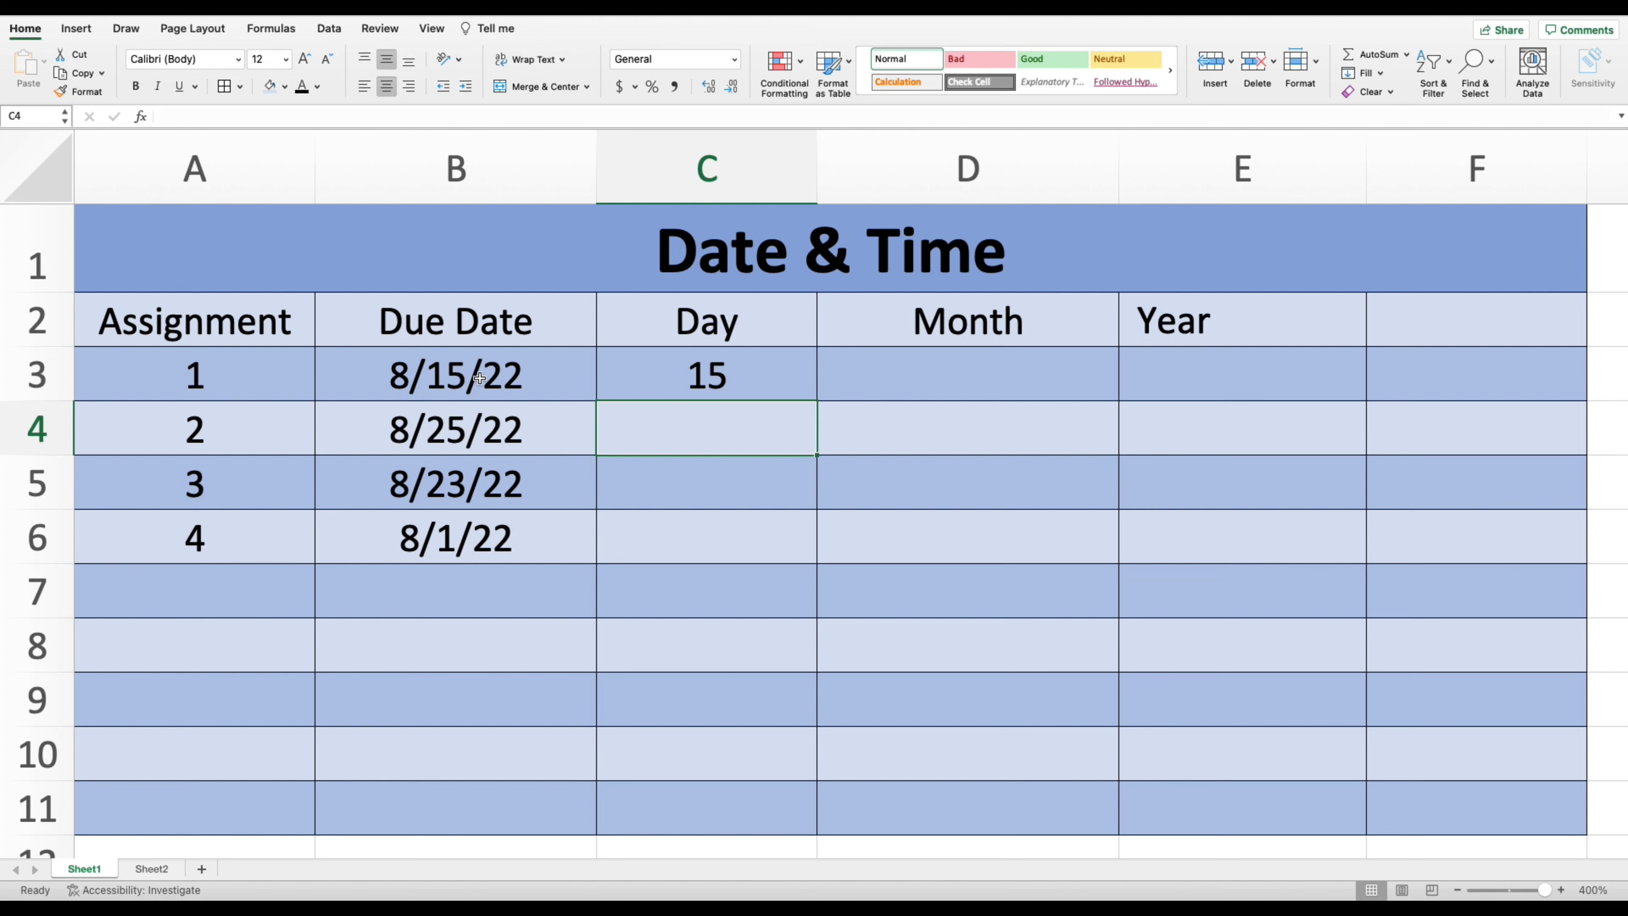
click(712, 375)
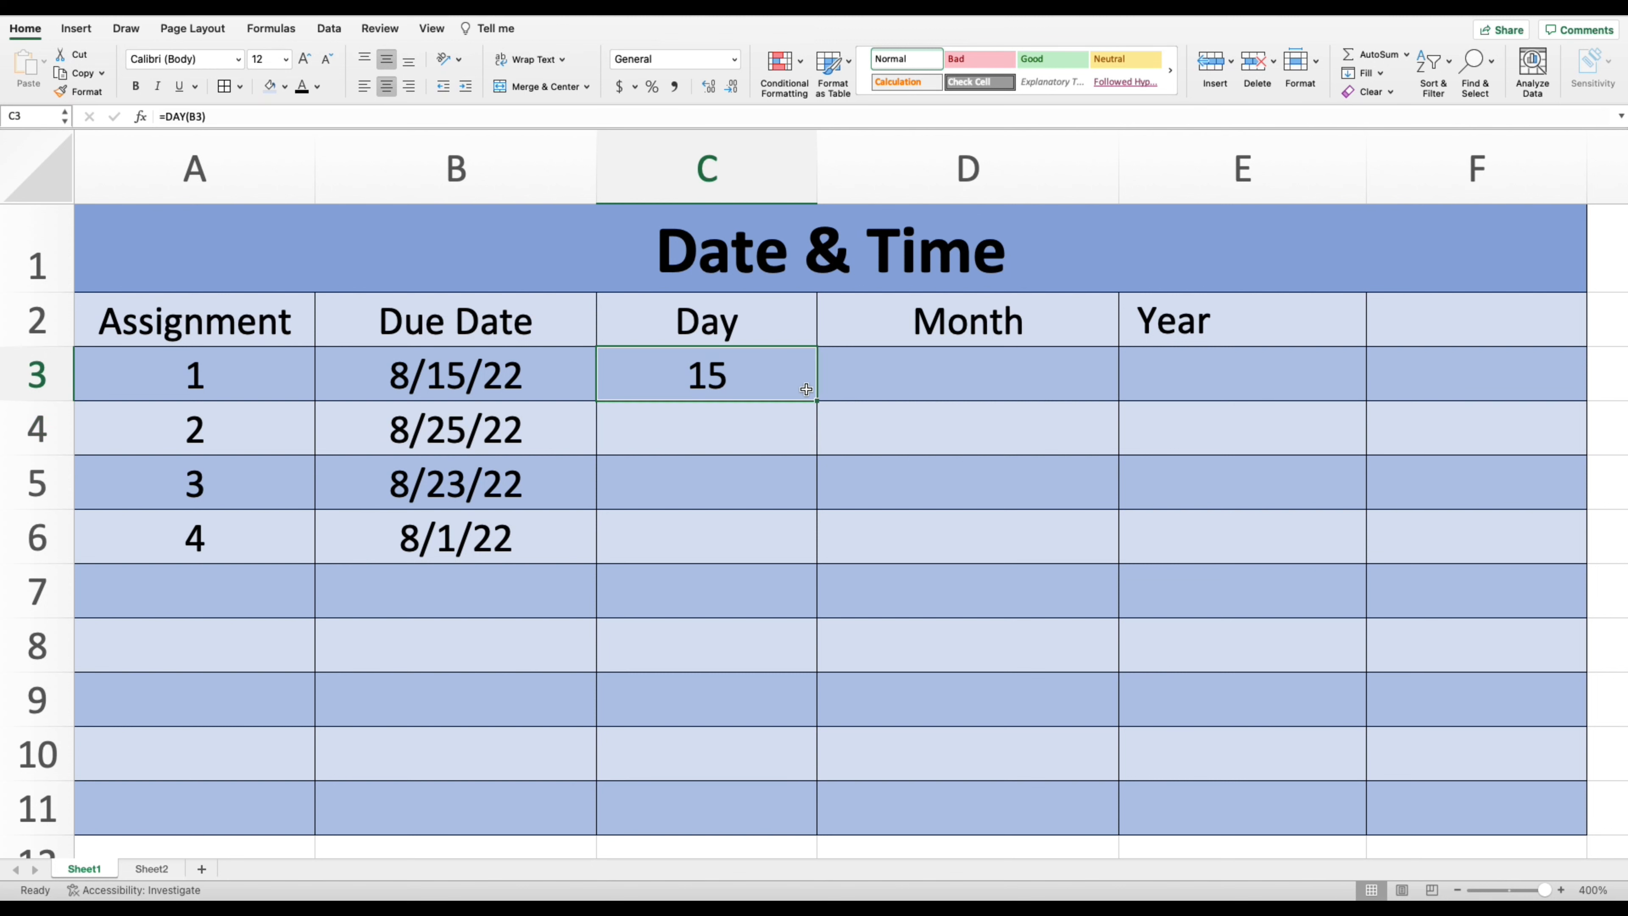
drag(816, 401, 737, 549)
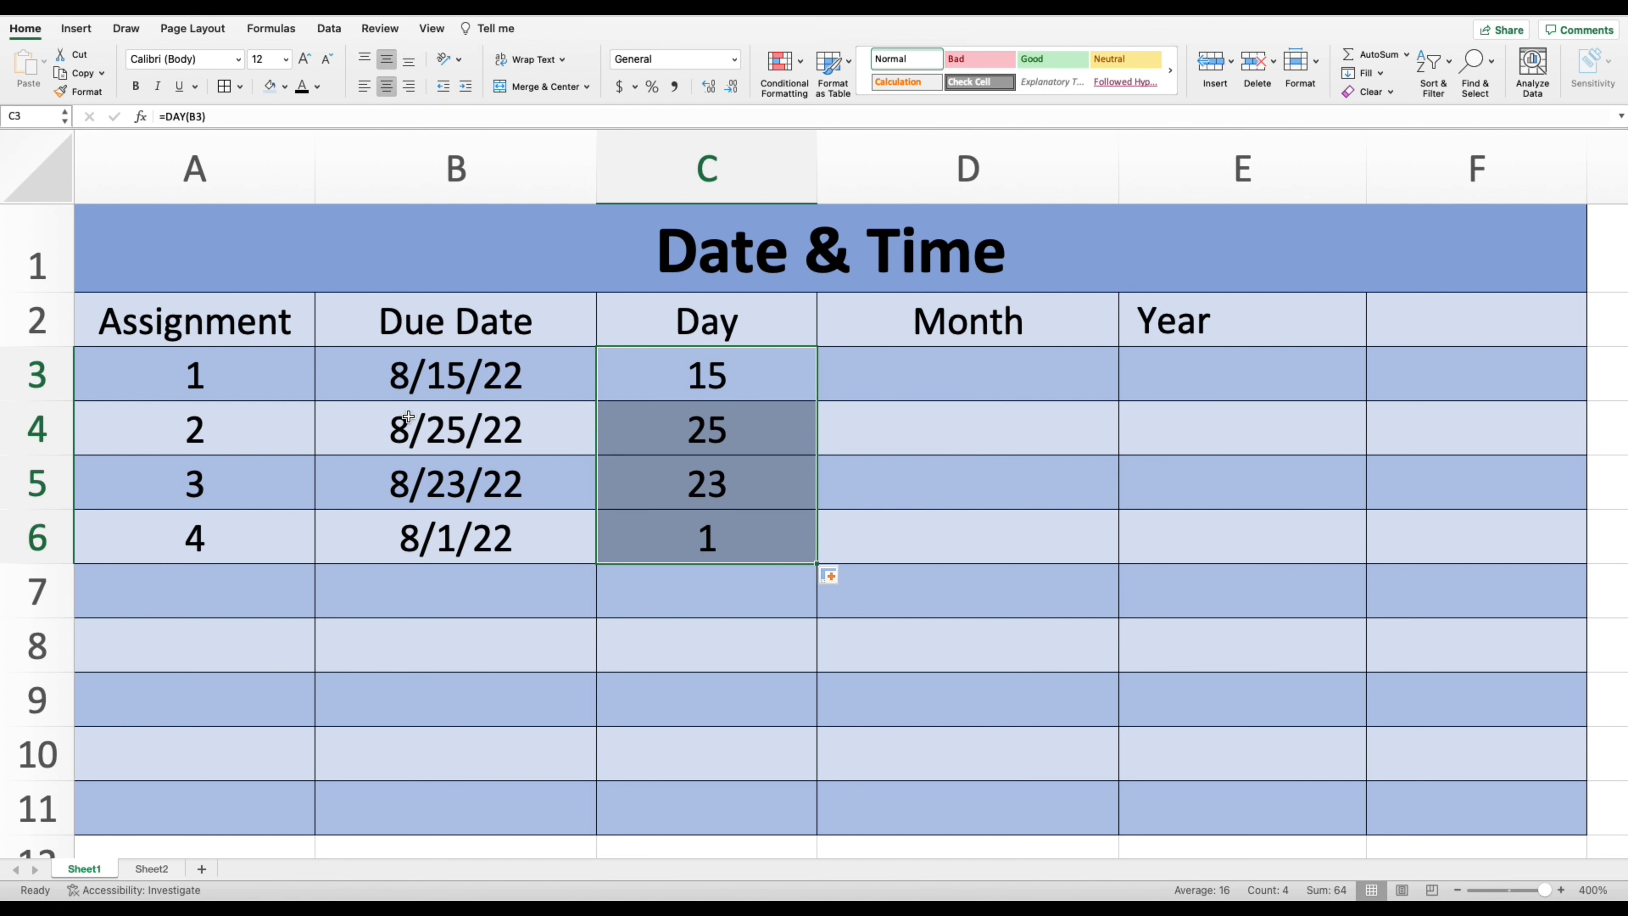
Enter =MONTH(B3) in D3 to extract the due date's month and fill it down through D6.
click(895, 378)
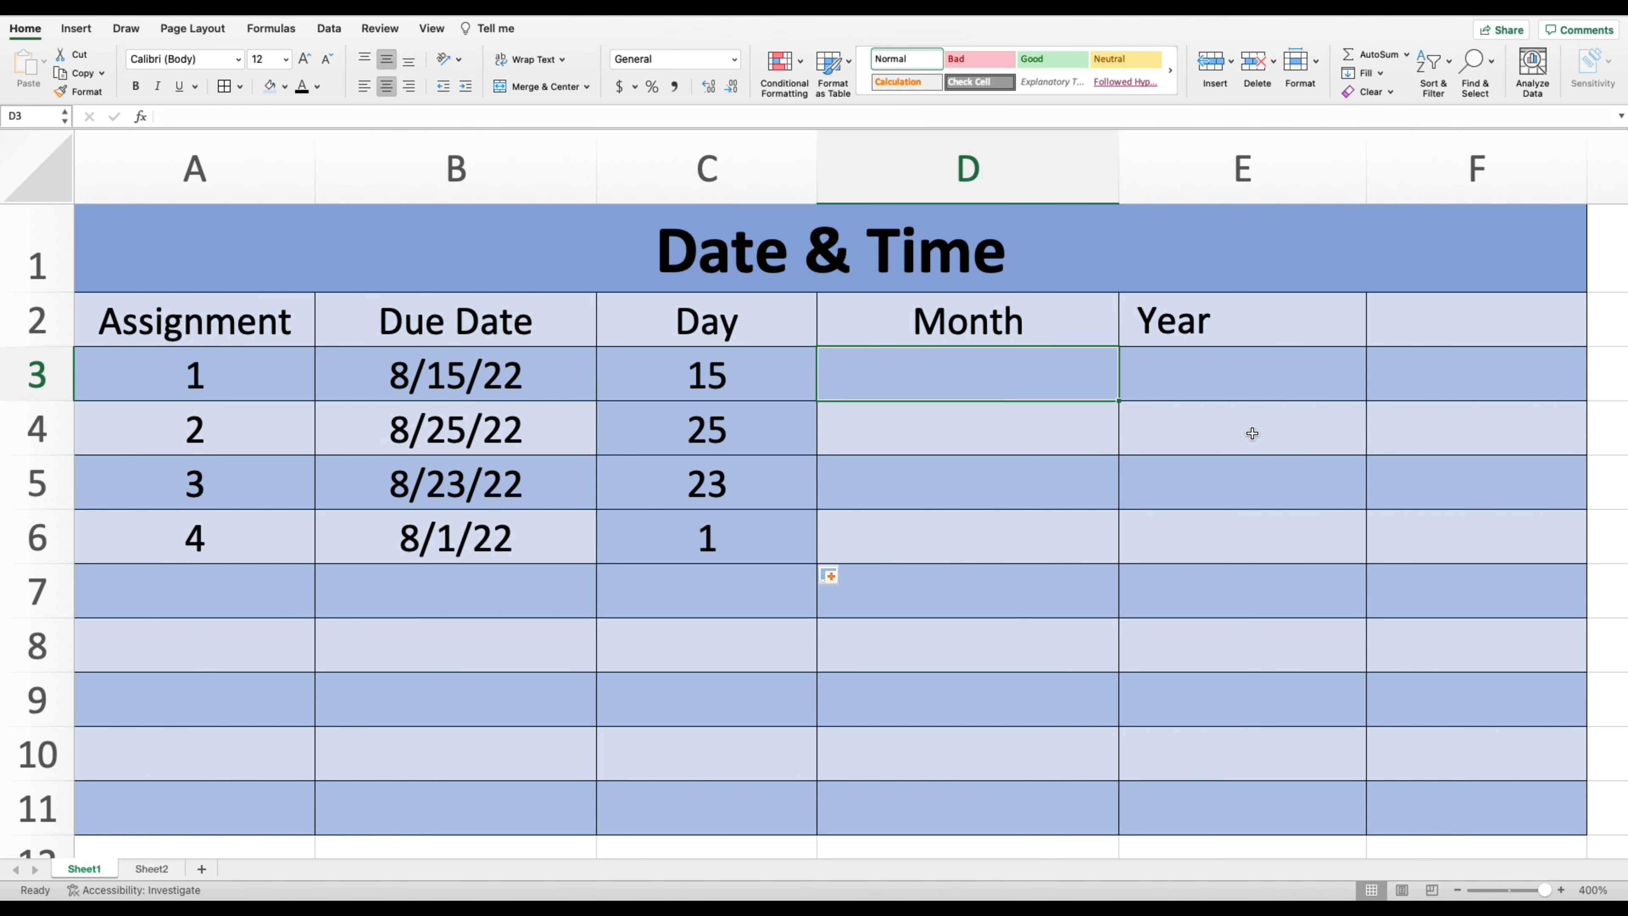
text(=)
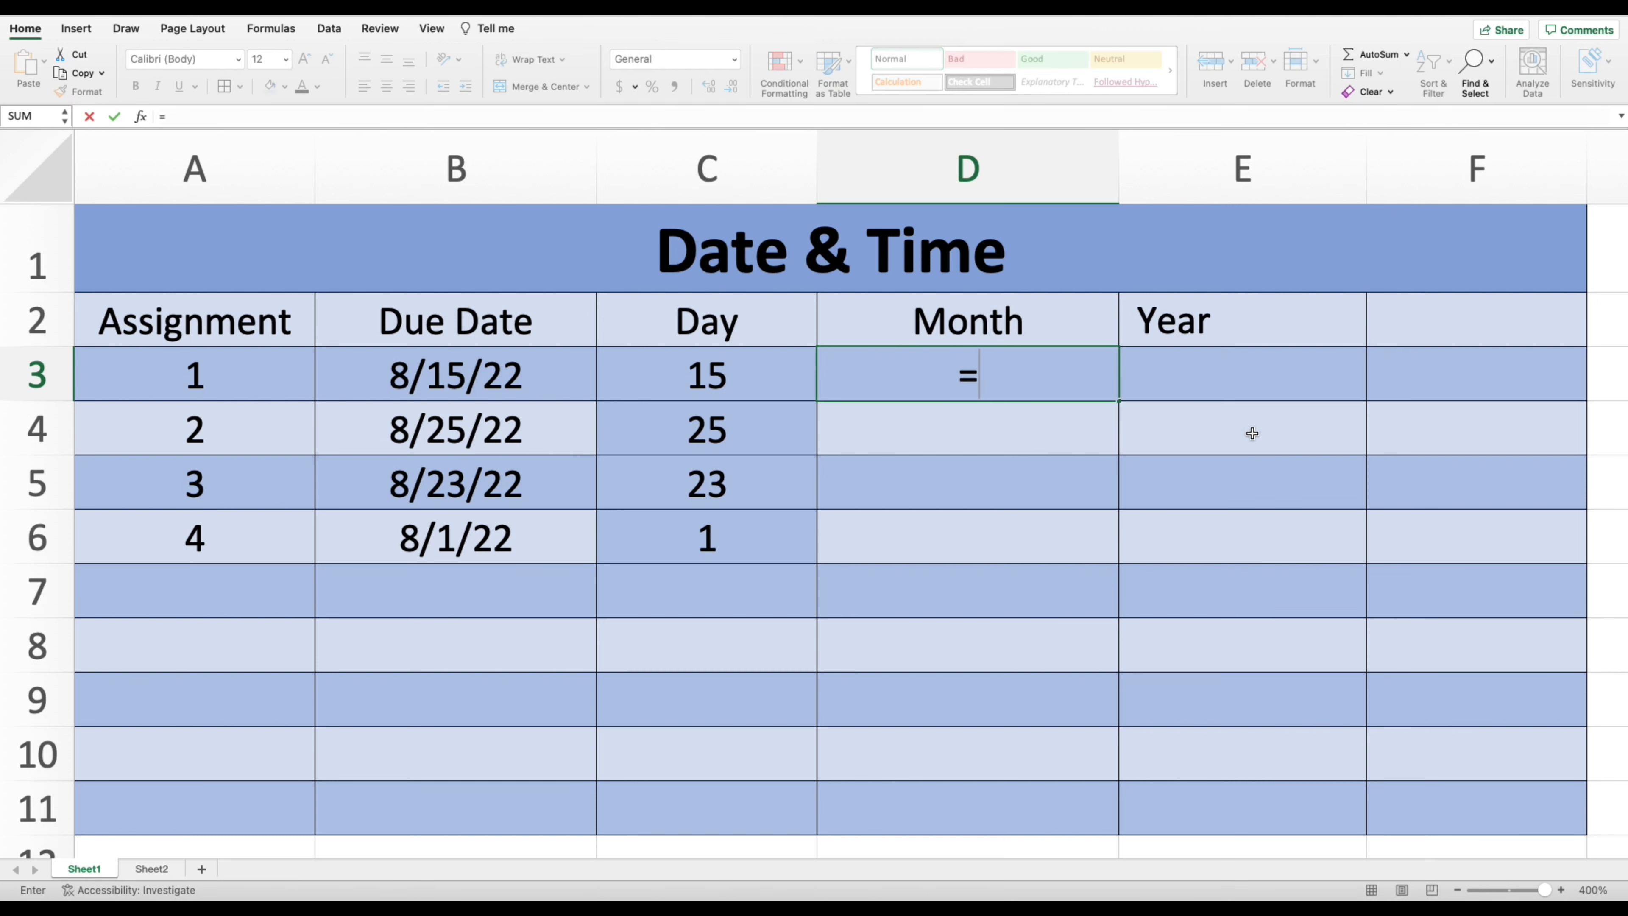
text(month)
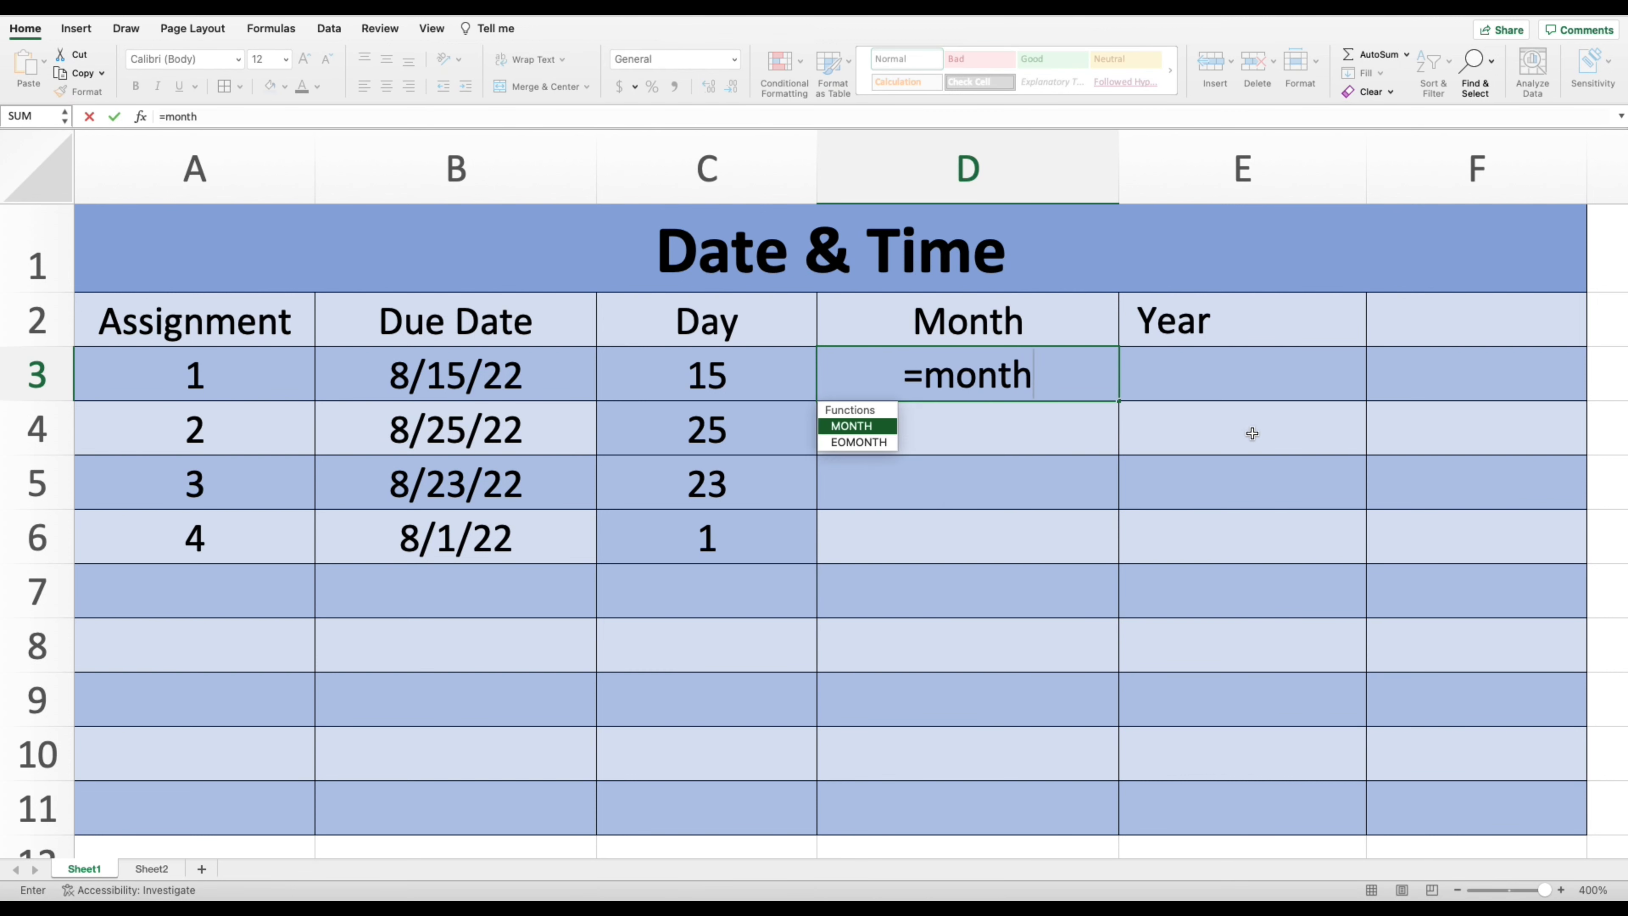
text(()
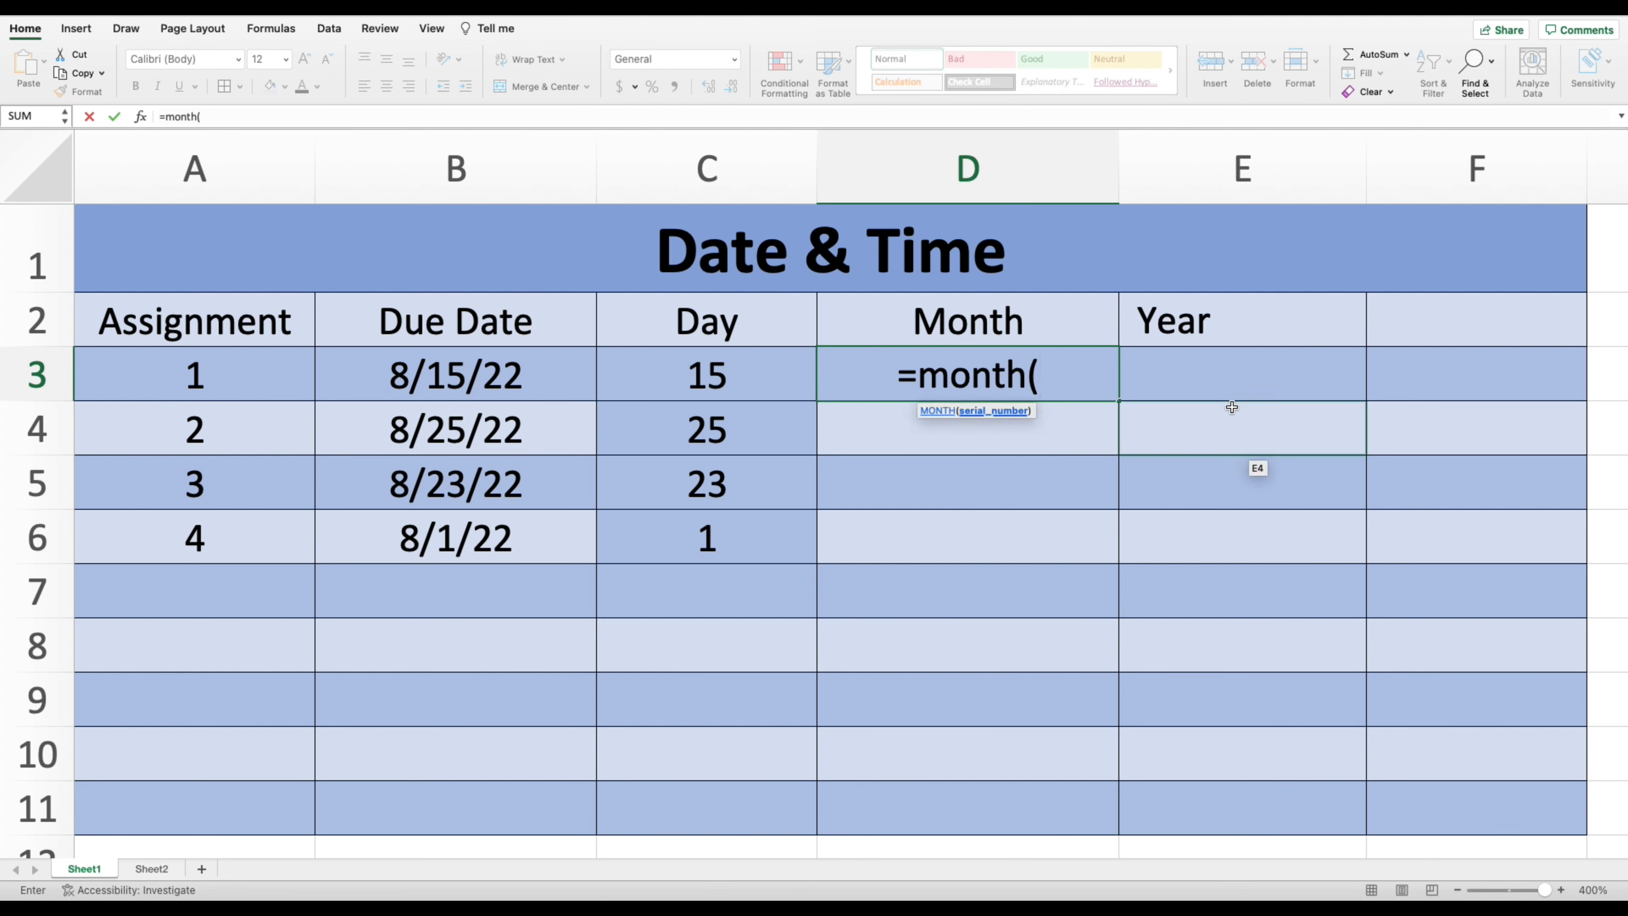
click(521, 373)
text())
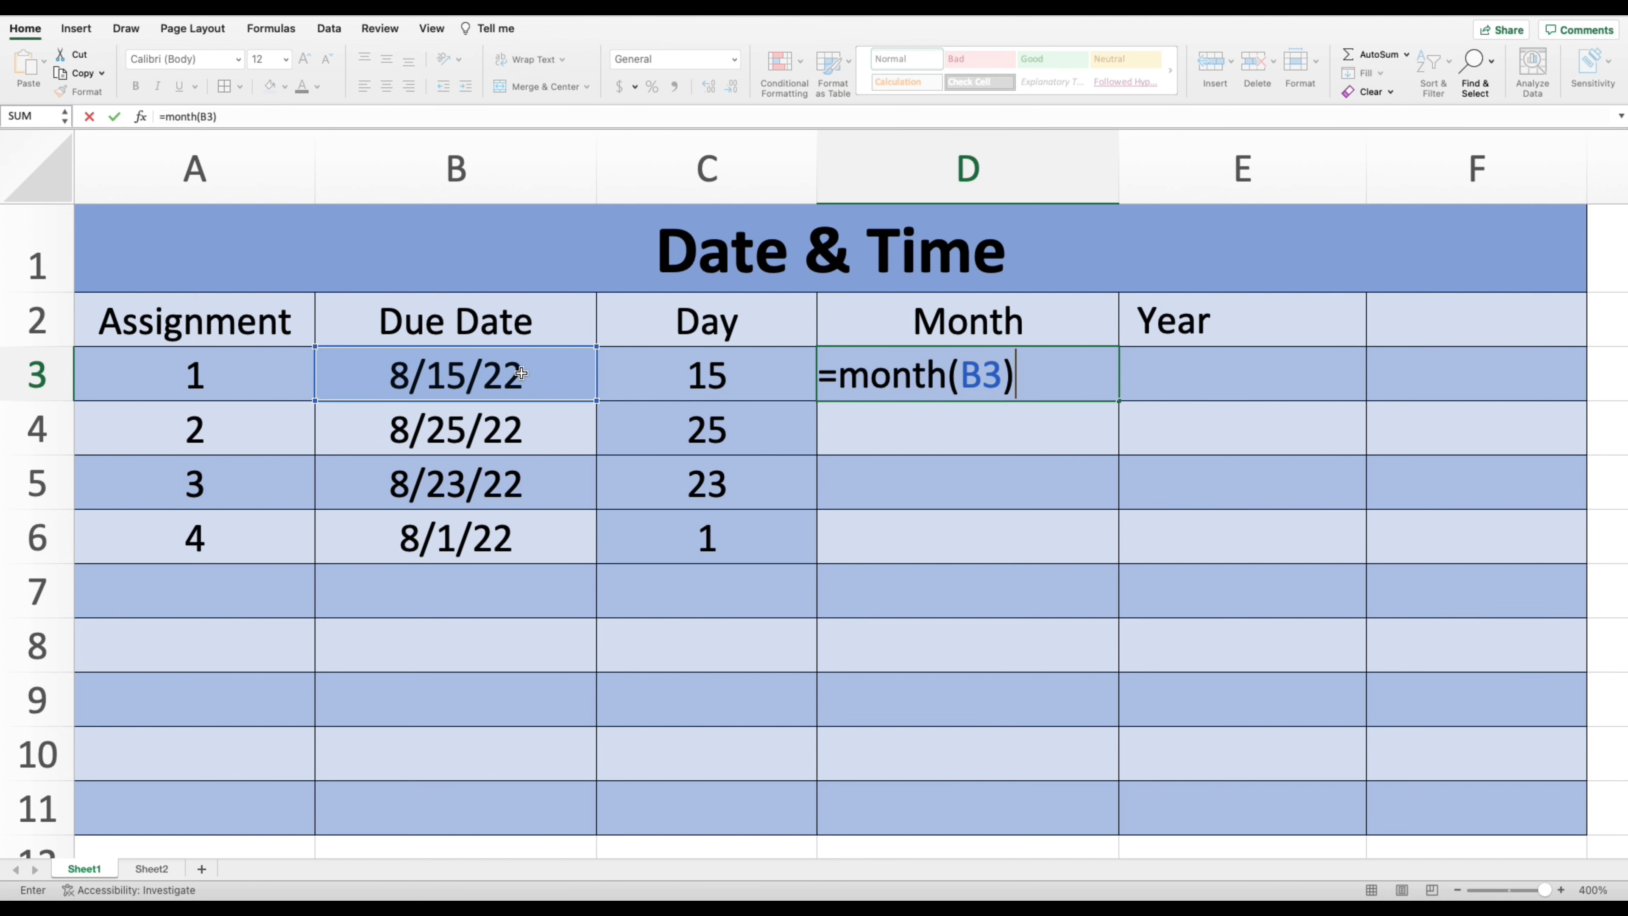
key(Return)
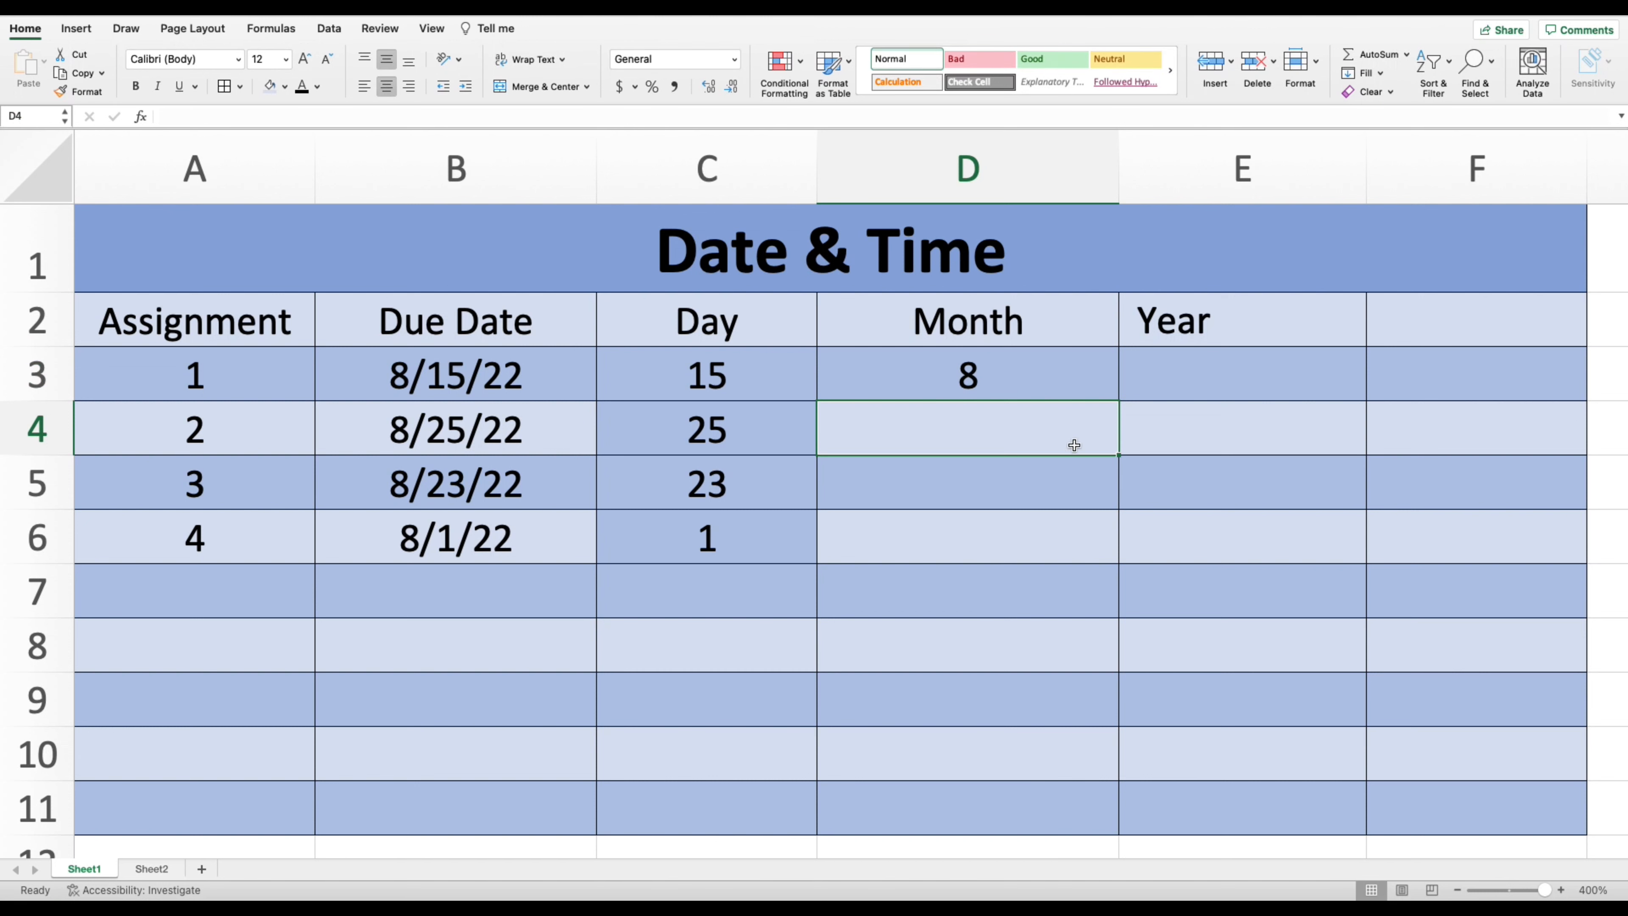
click(1027, 374)
drag(1117, 406, 1118, 565)
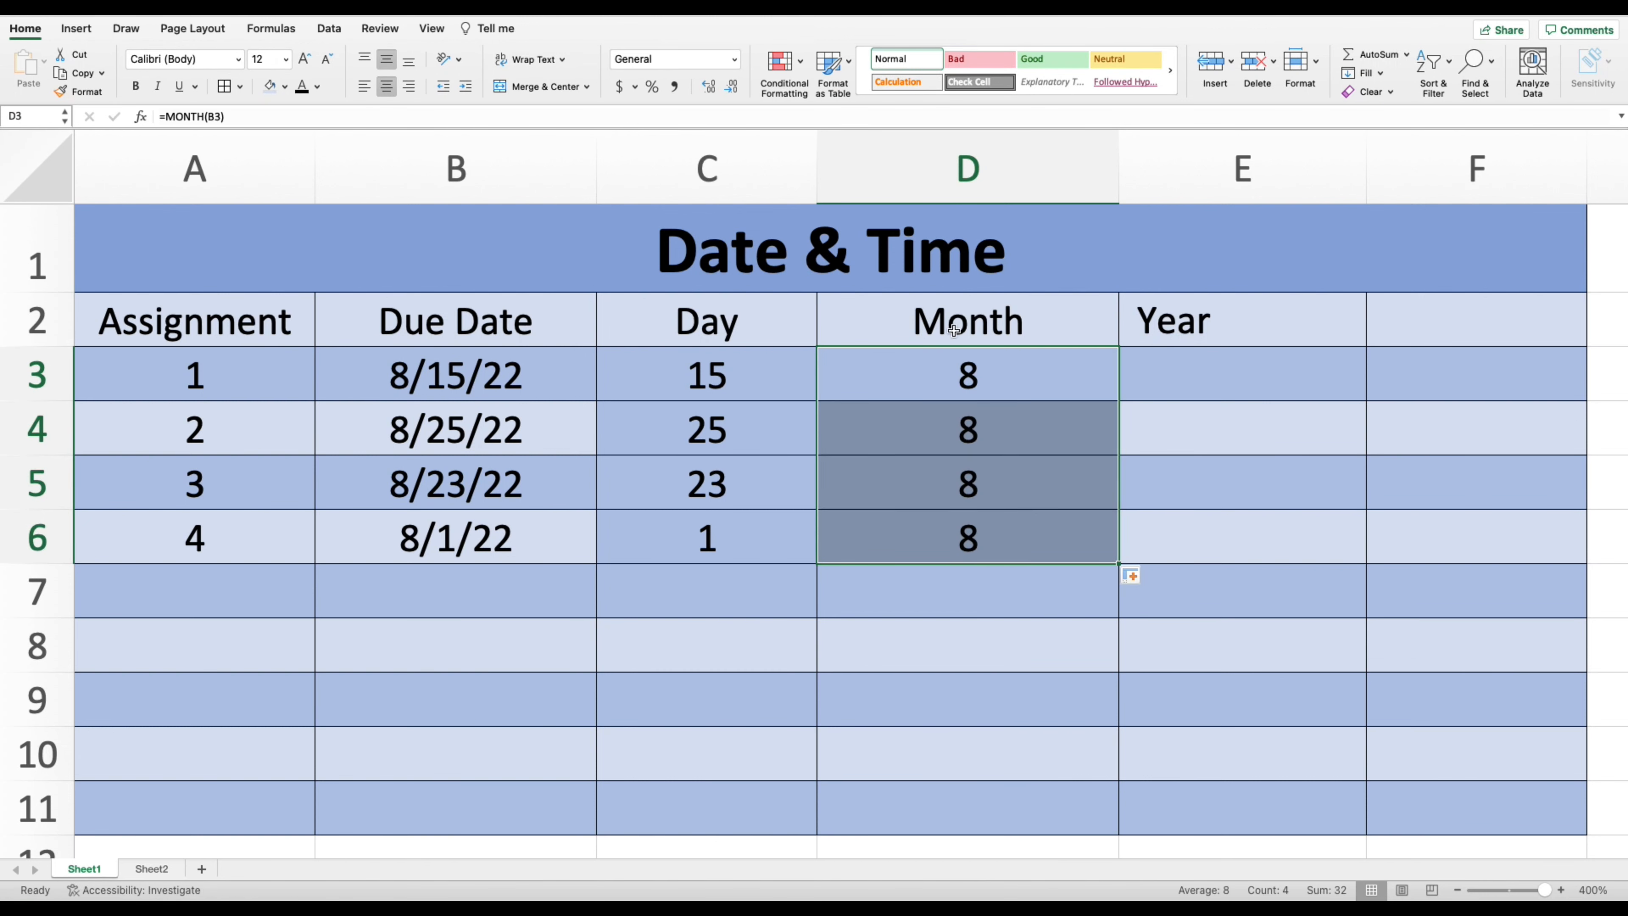
Enter =YEAR(B3) in E3 to extract the due date's year and fill it down through E6.
click(1233, 384)
text(=)
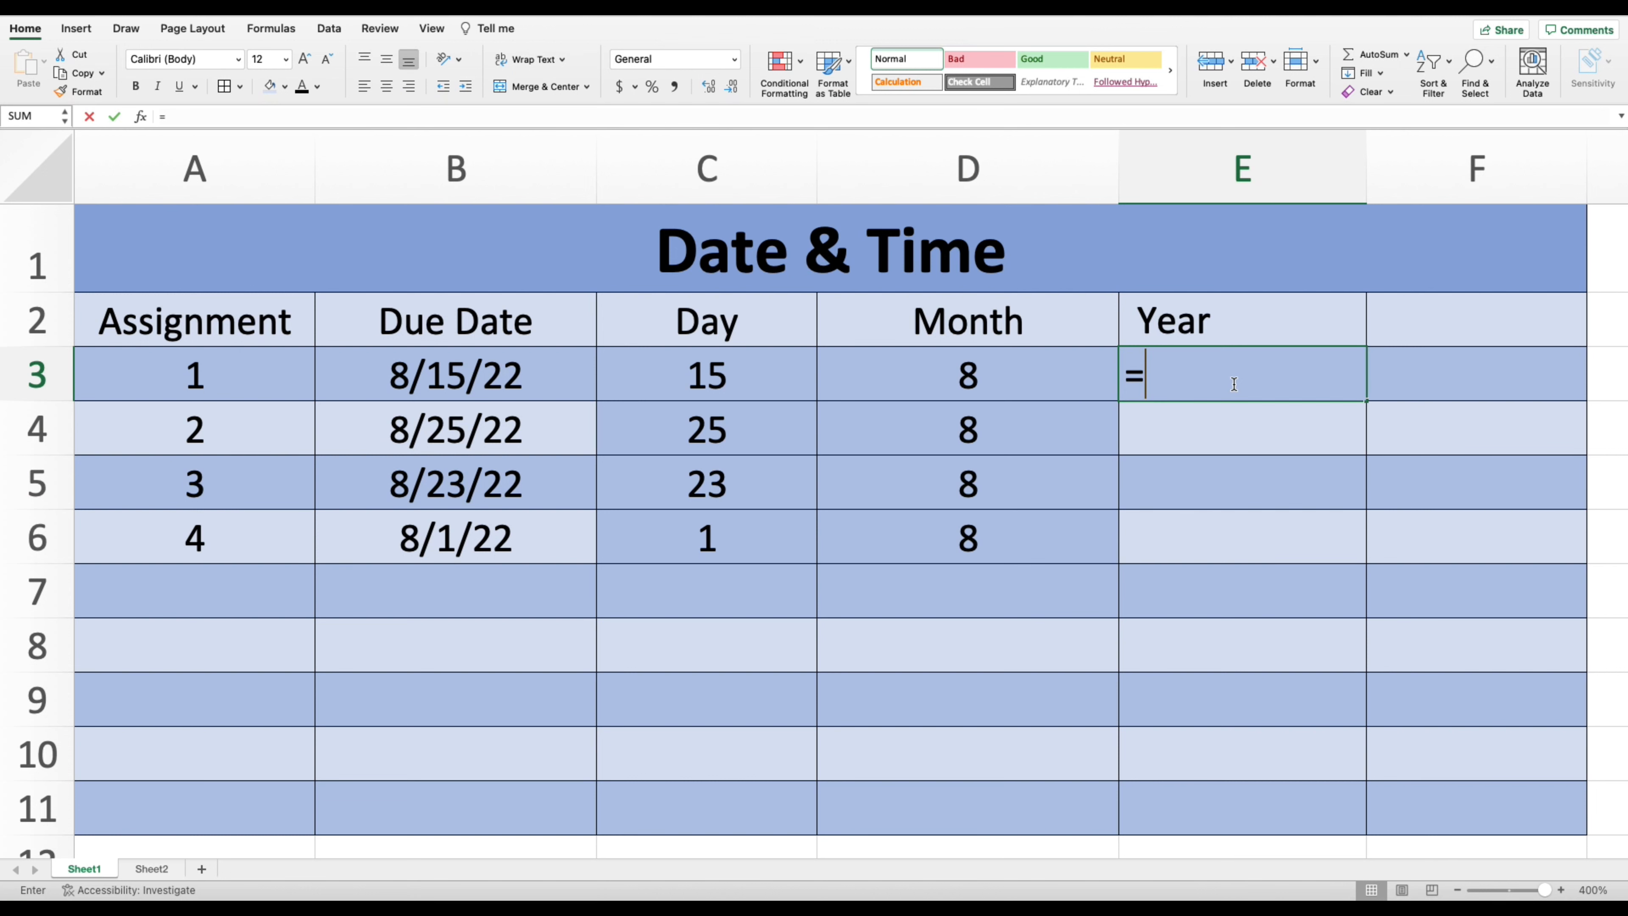
text(year()
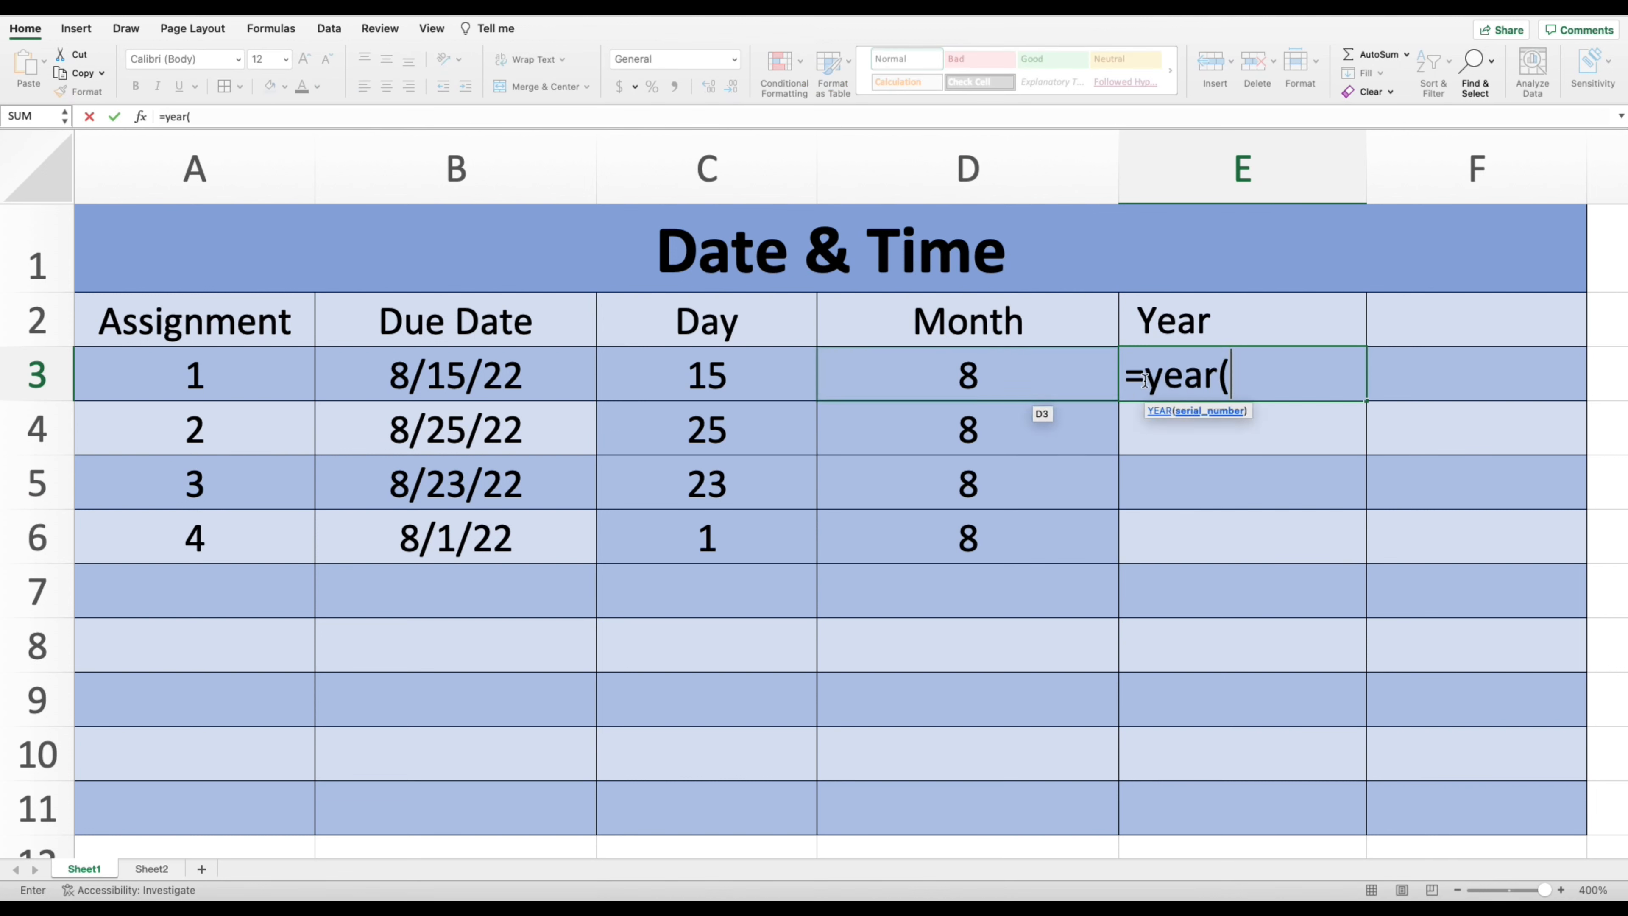
click(548, 373)
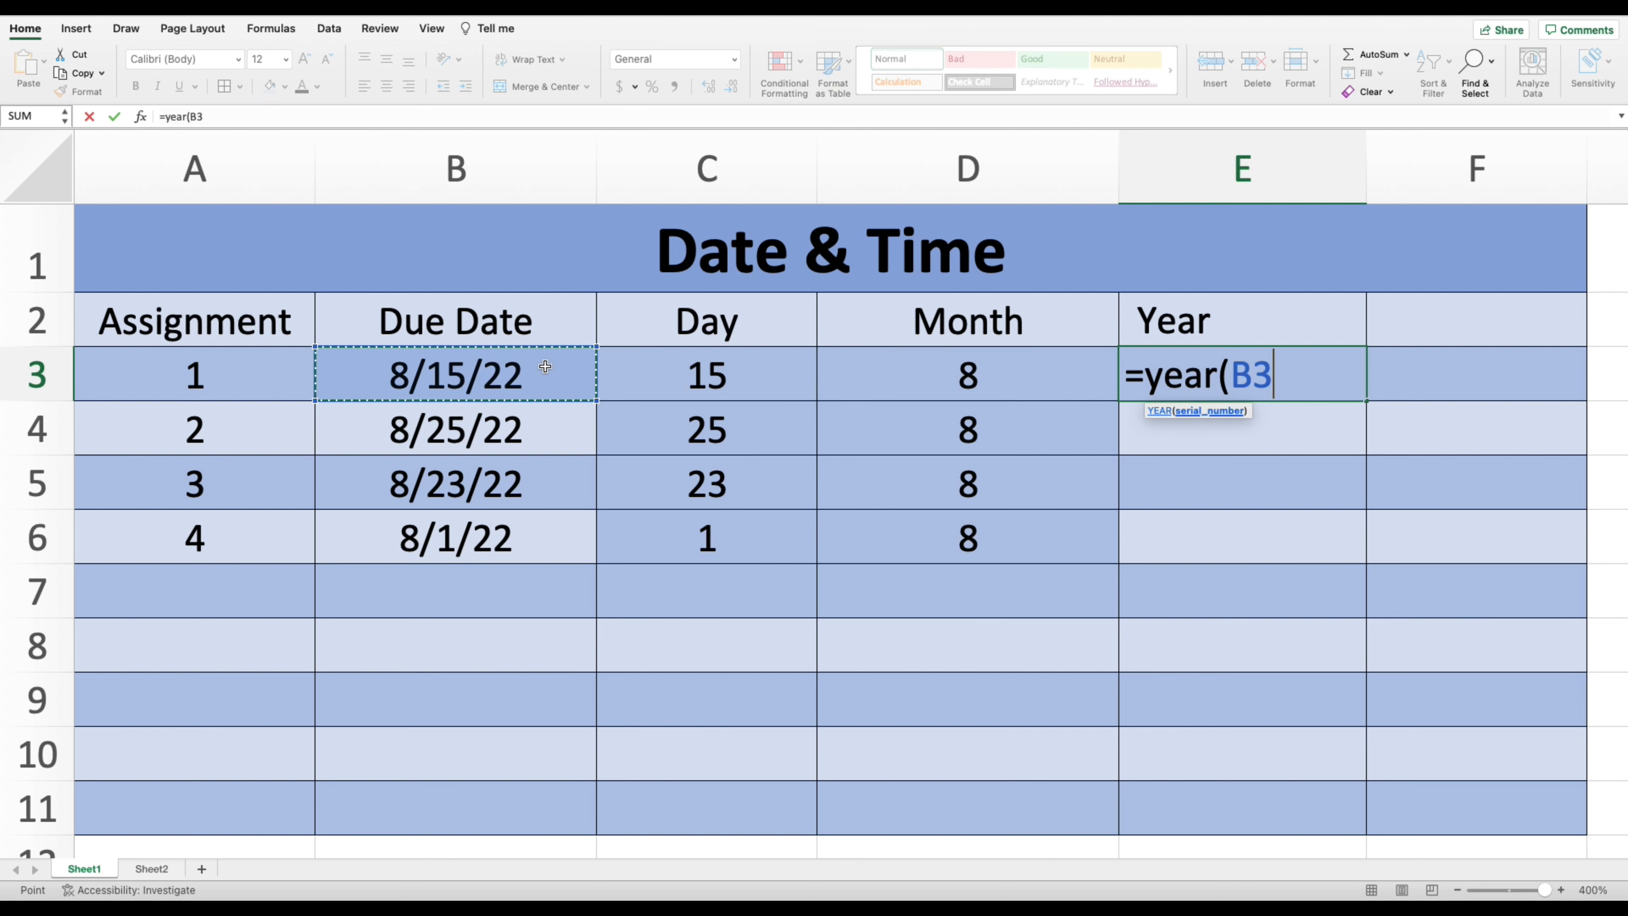
text())
key(Return)
click(1247, 366)
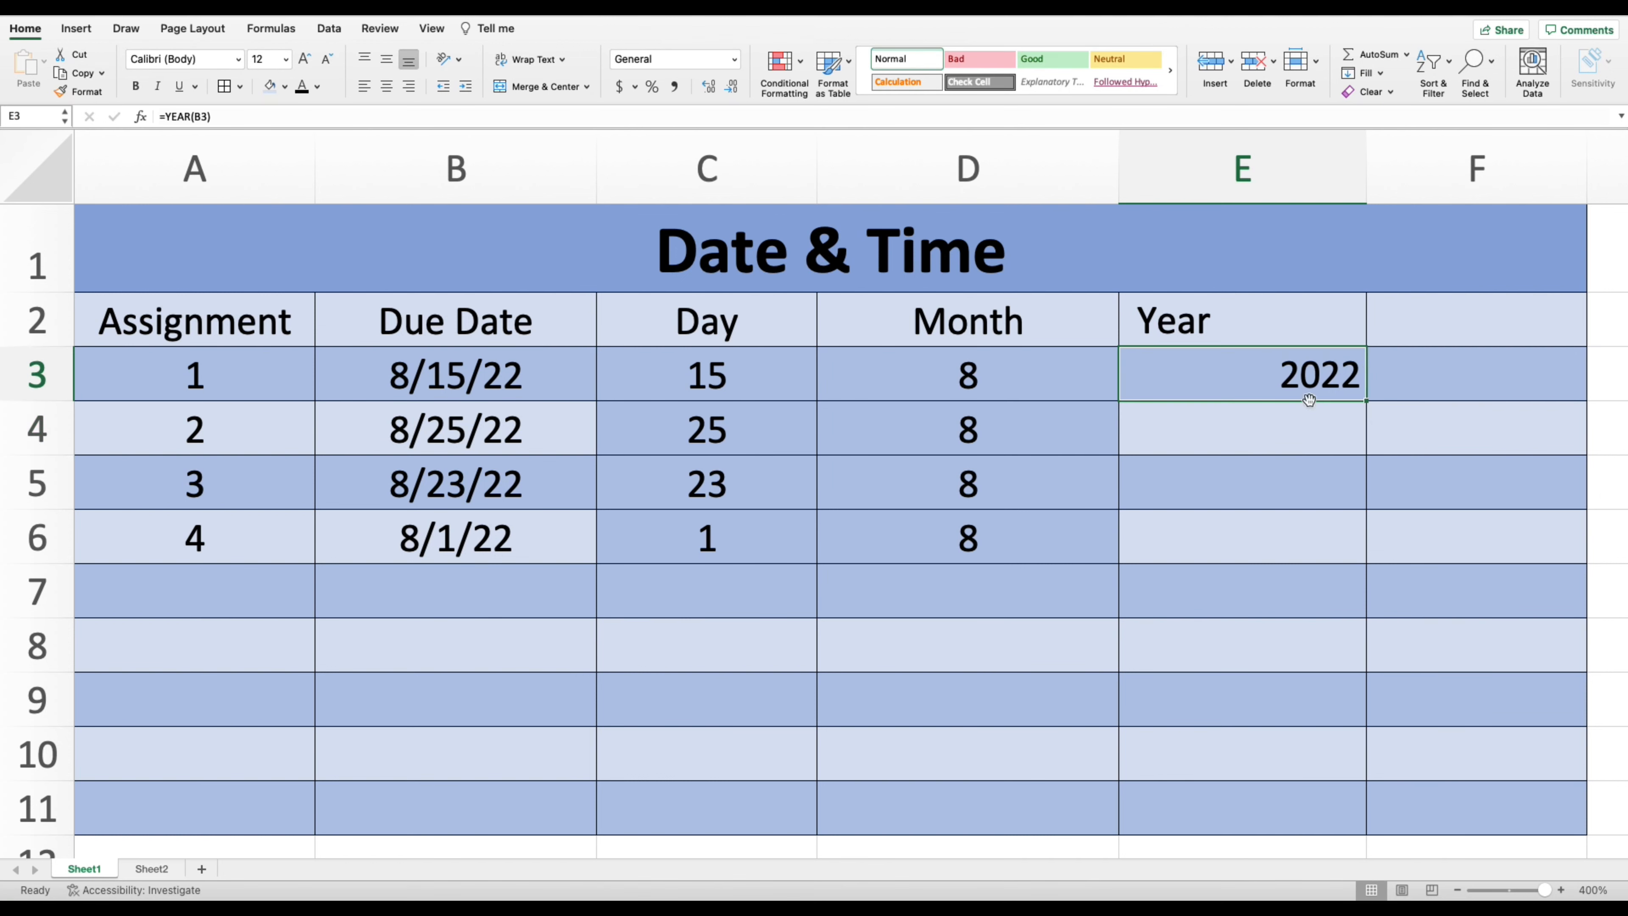
drag(1370, 404, 1369, 561)
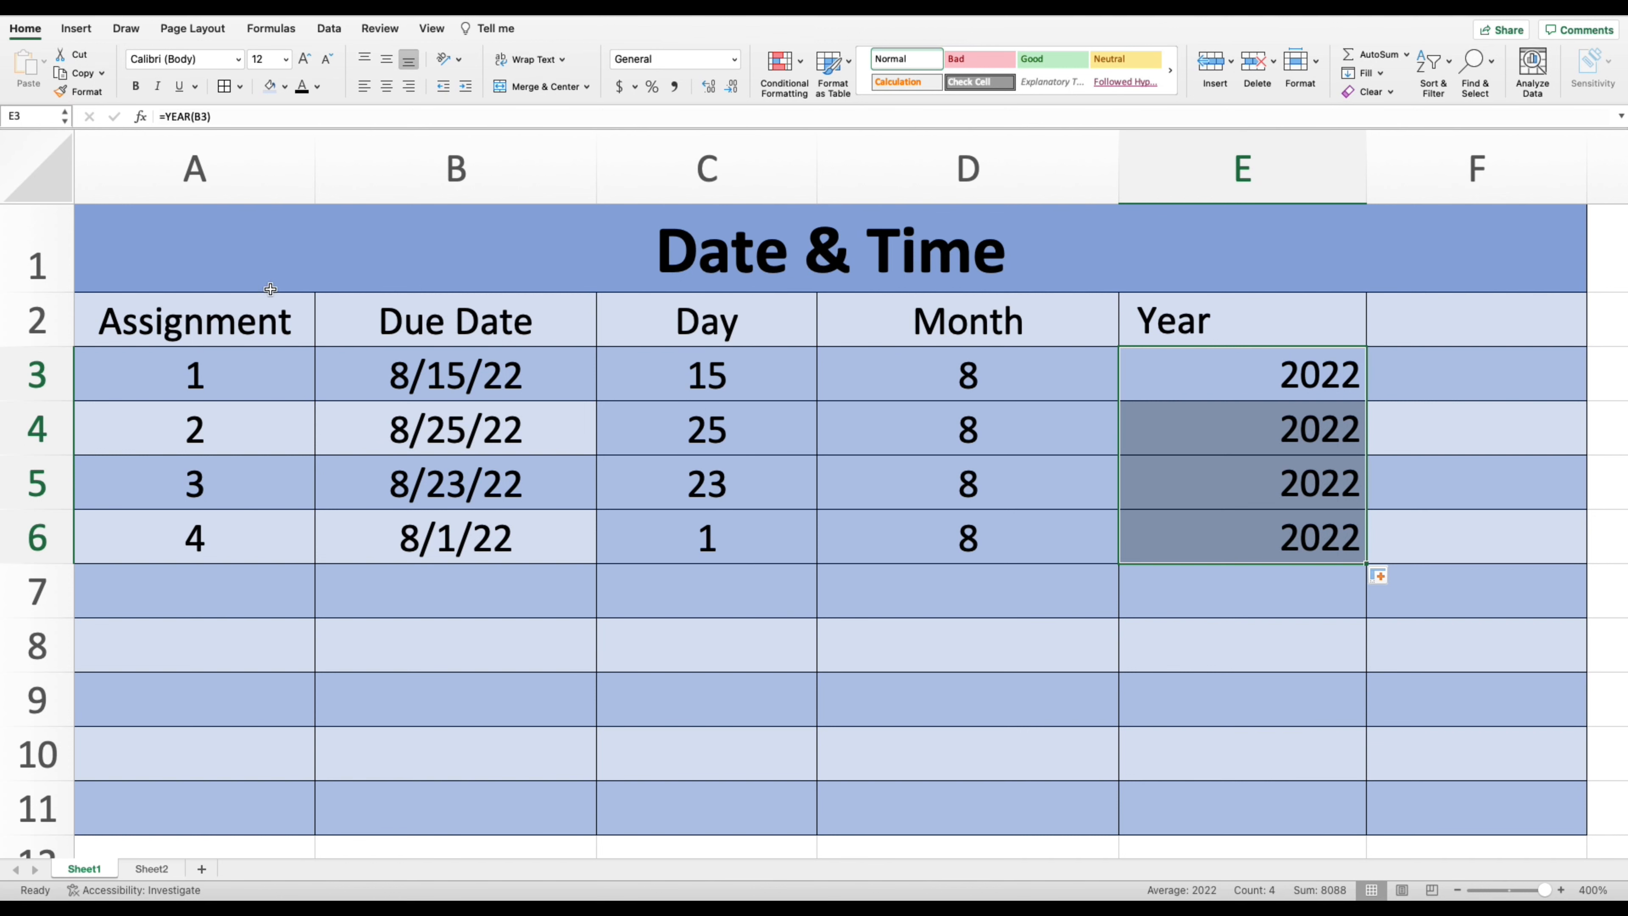
Add filters to the header row 2 and look at the filter options of the Day column.
click(37, 319)
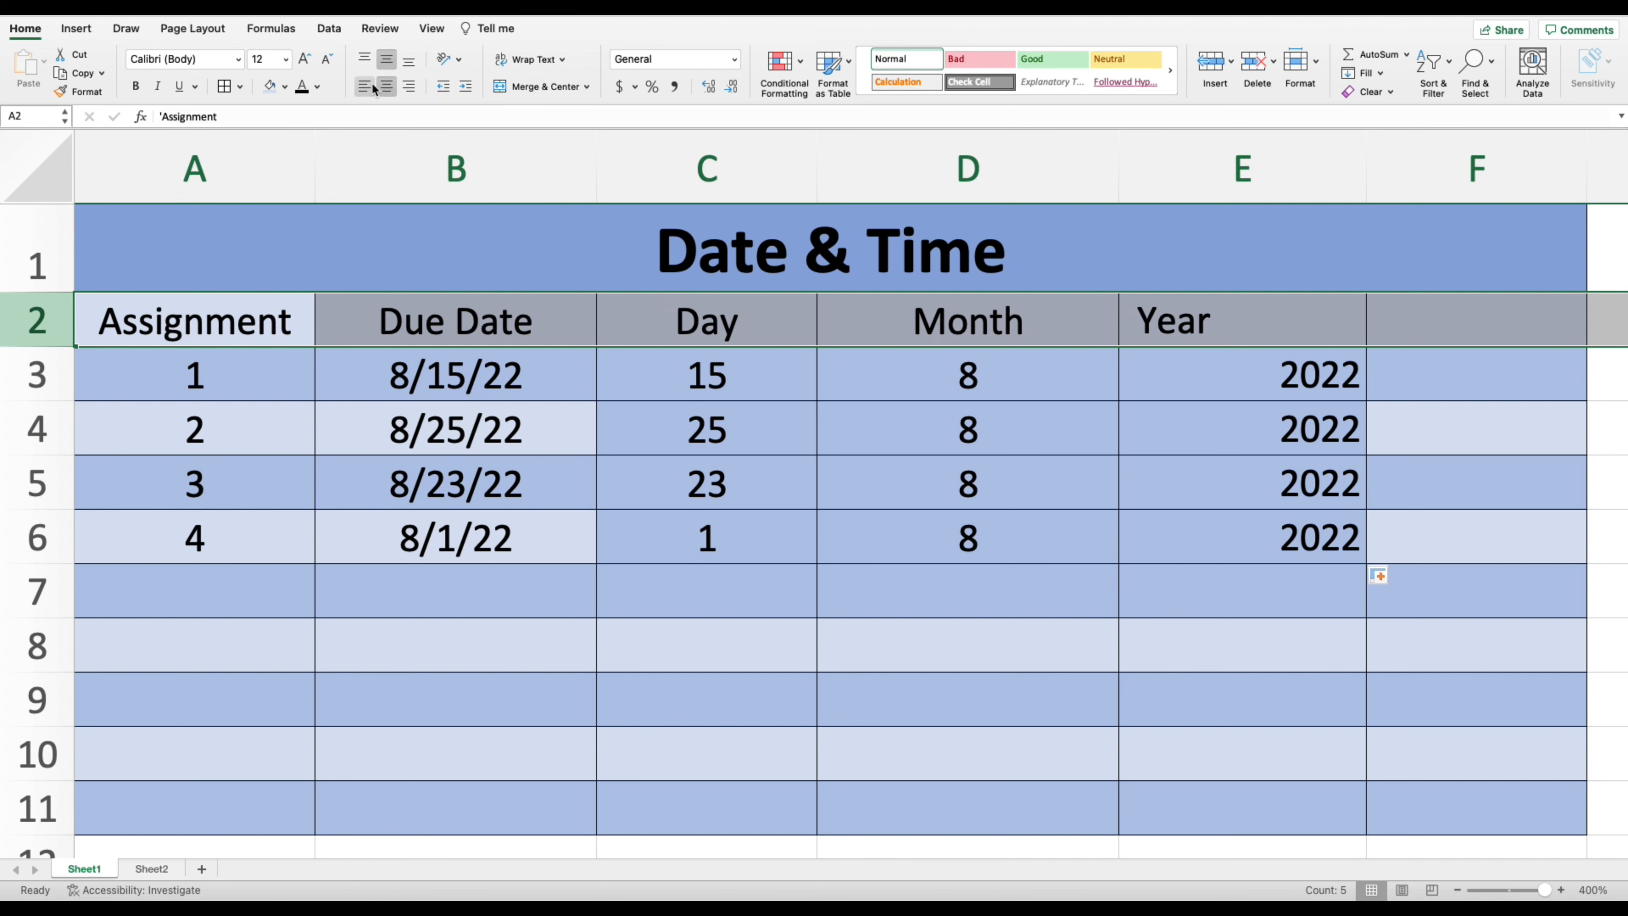
click(328, 29)
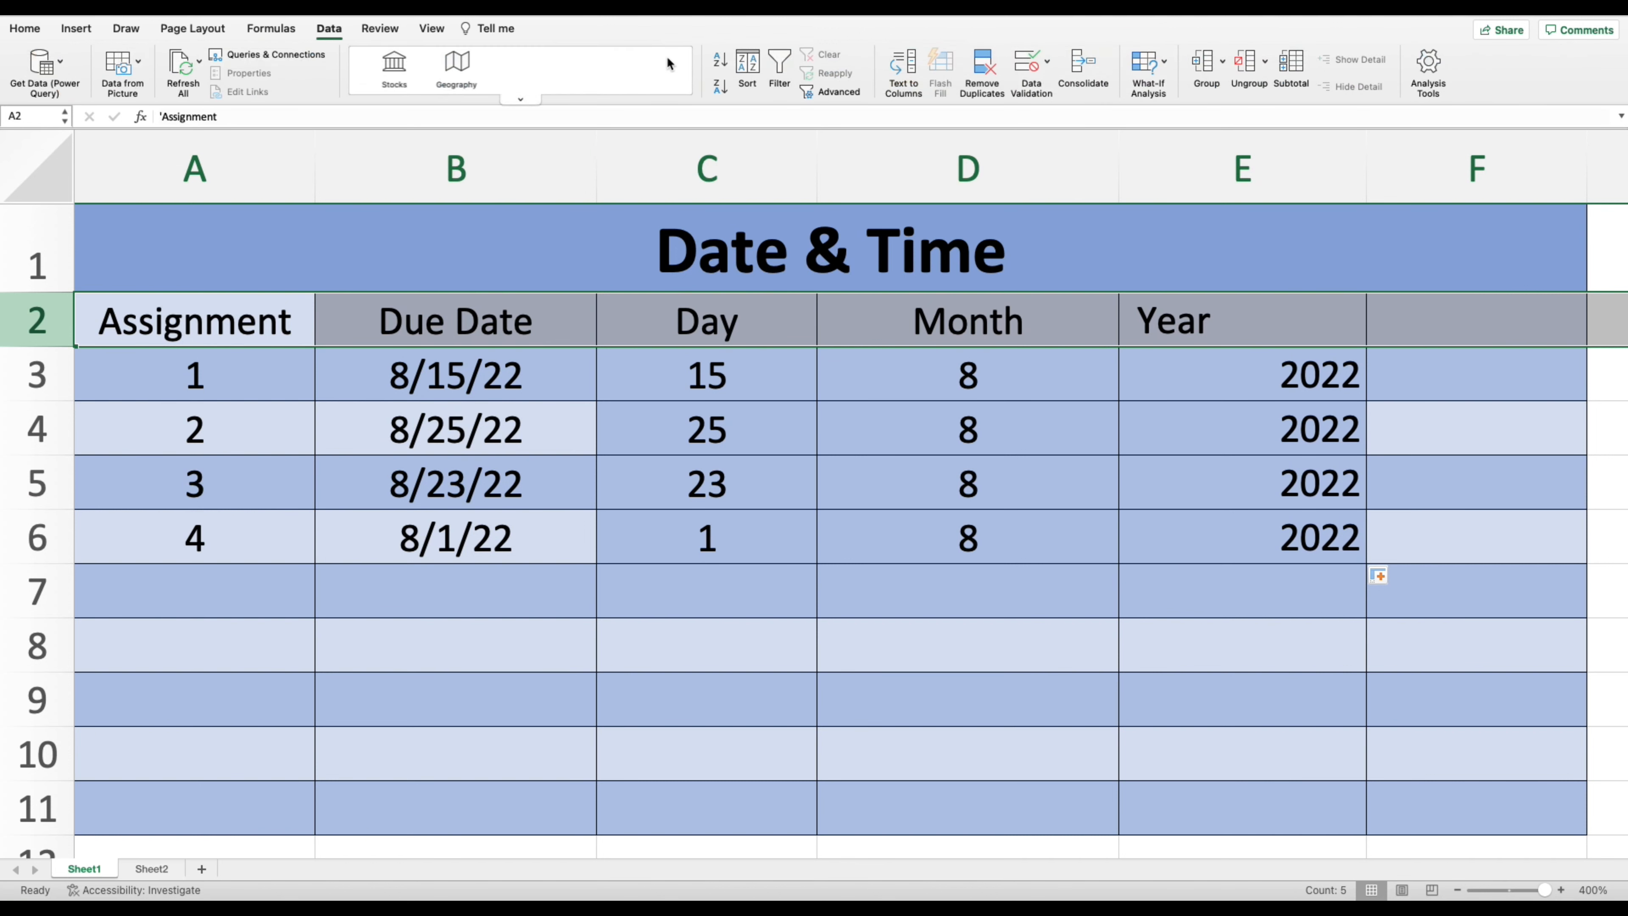
click(779, 64)
click(809, 338)
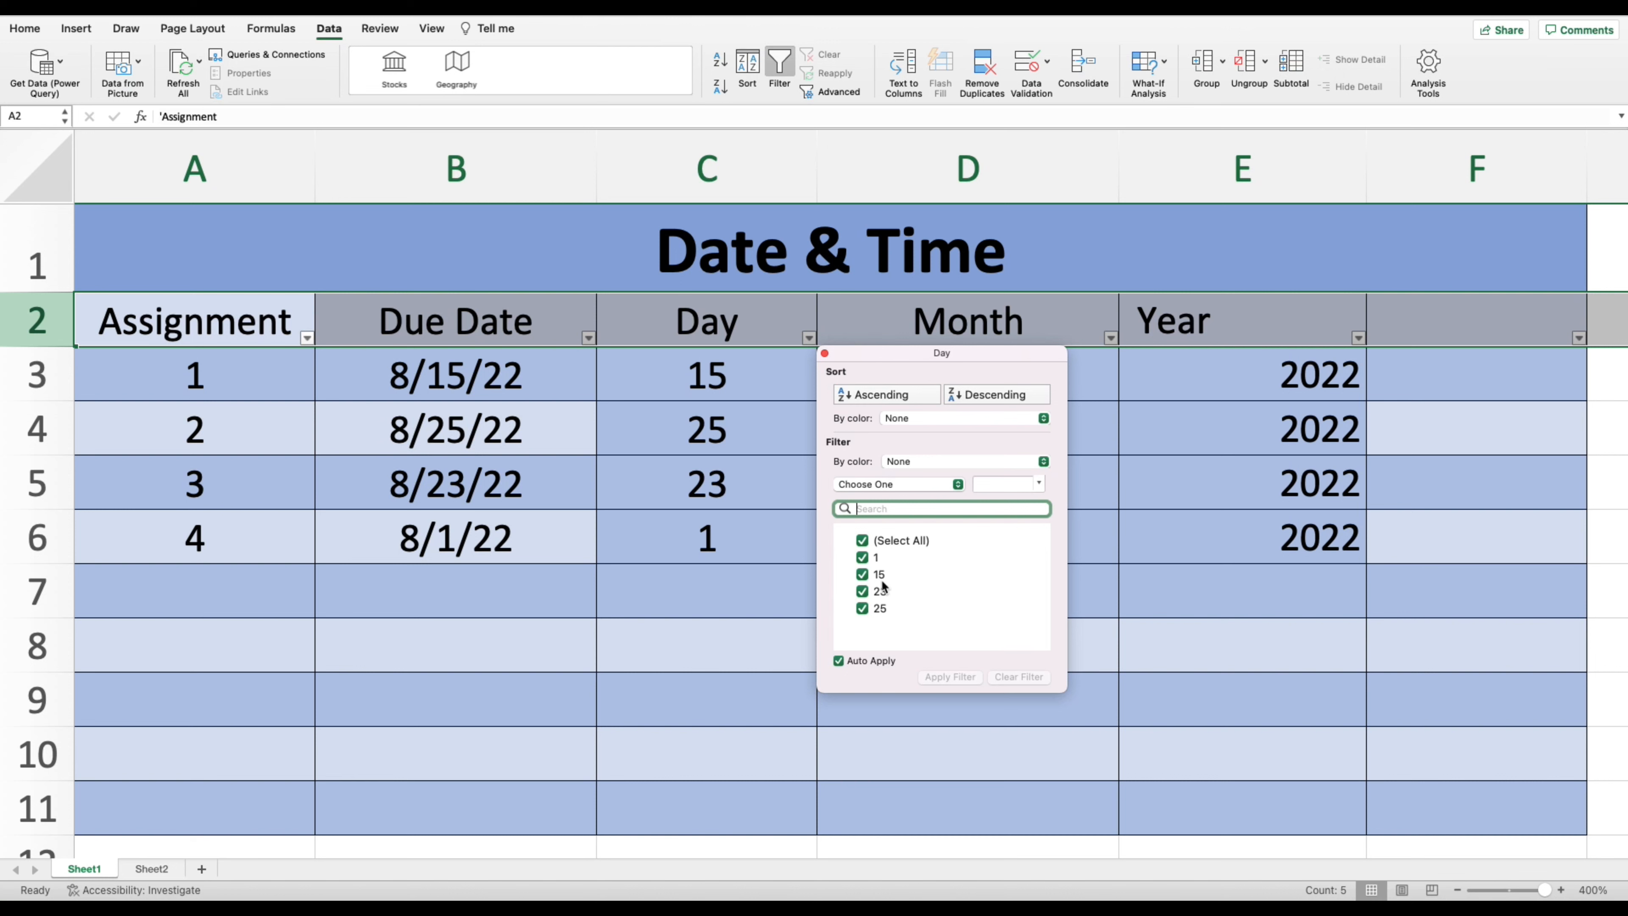
click(751, 599)
click(982, 508)
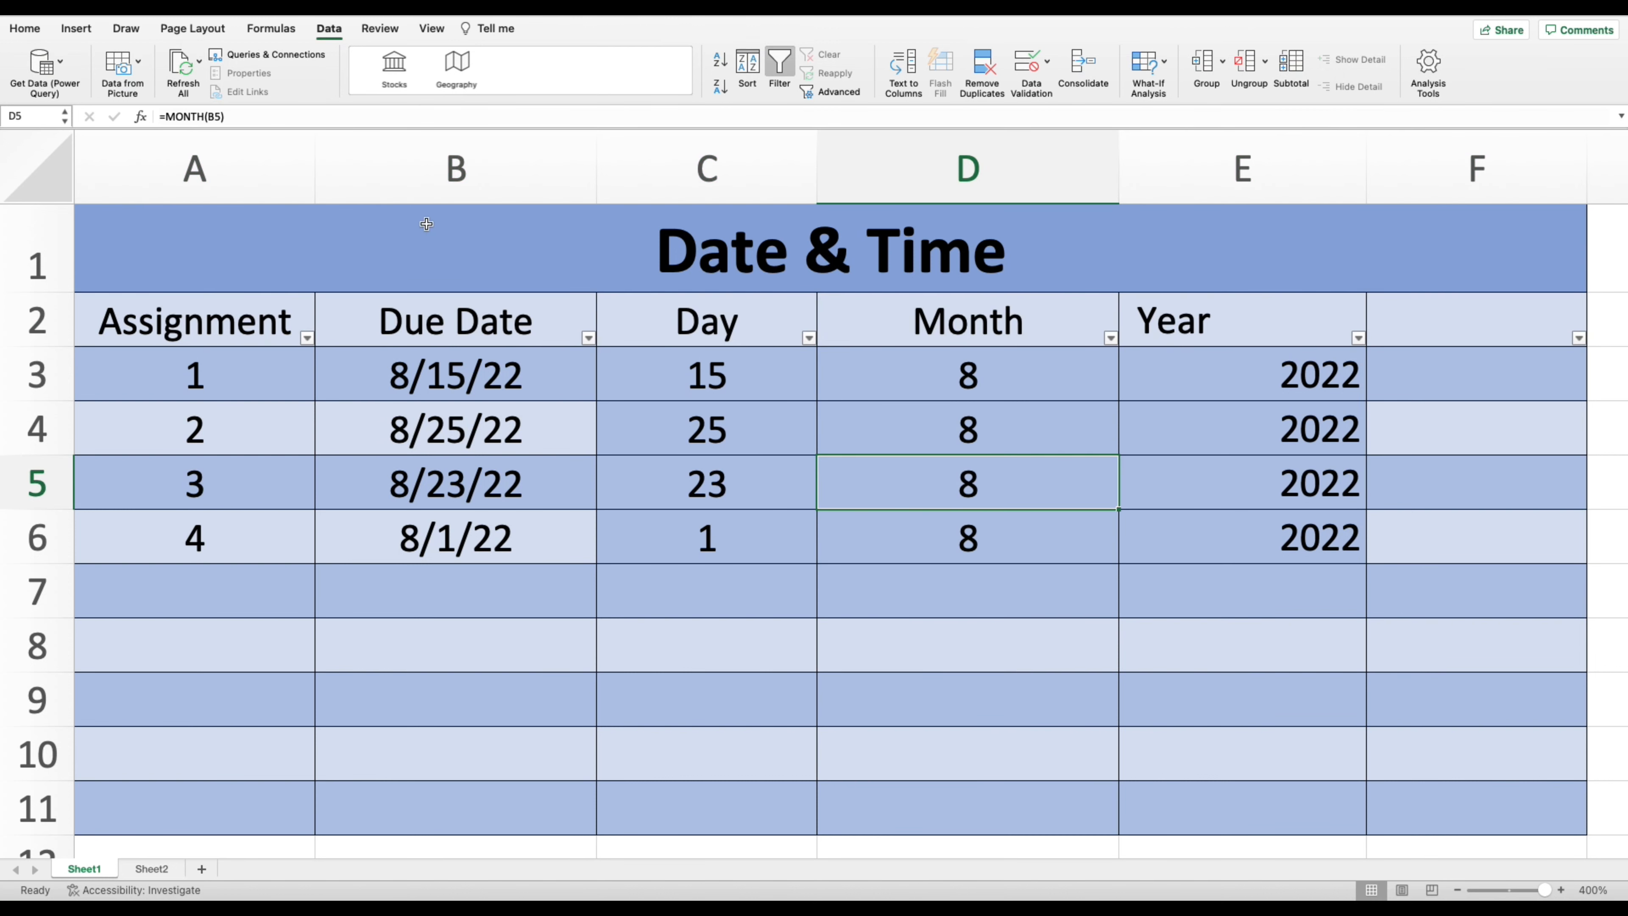
Replace the day, month and year formulas in C3:E6 with their plain values.
right_click(466, 173)
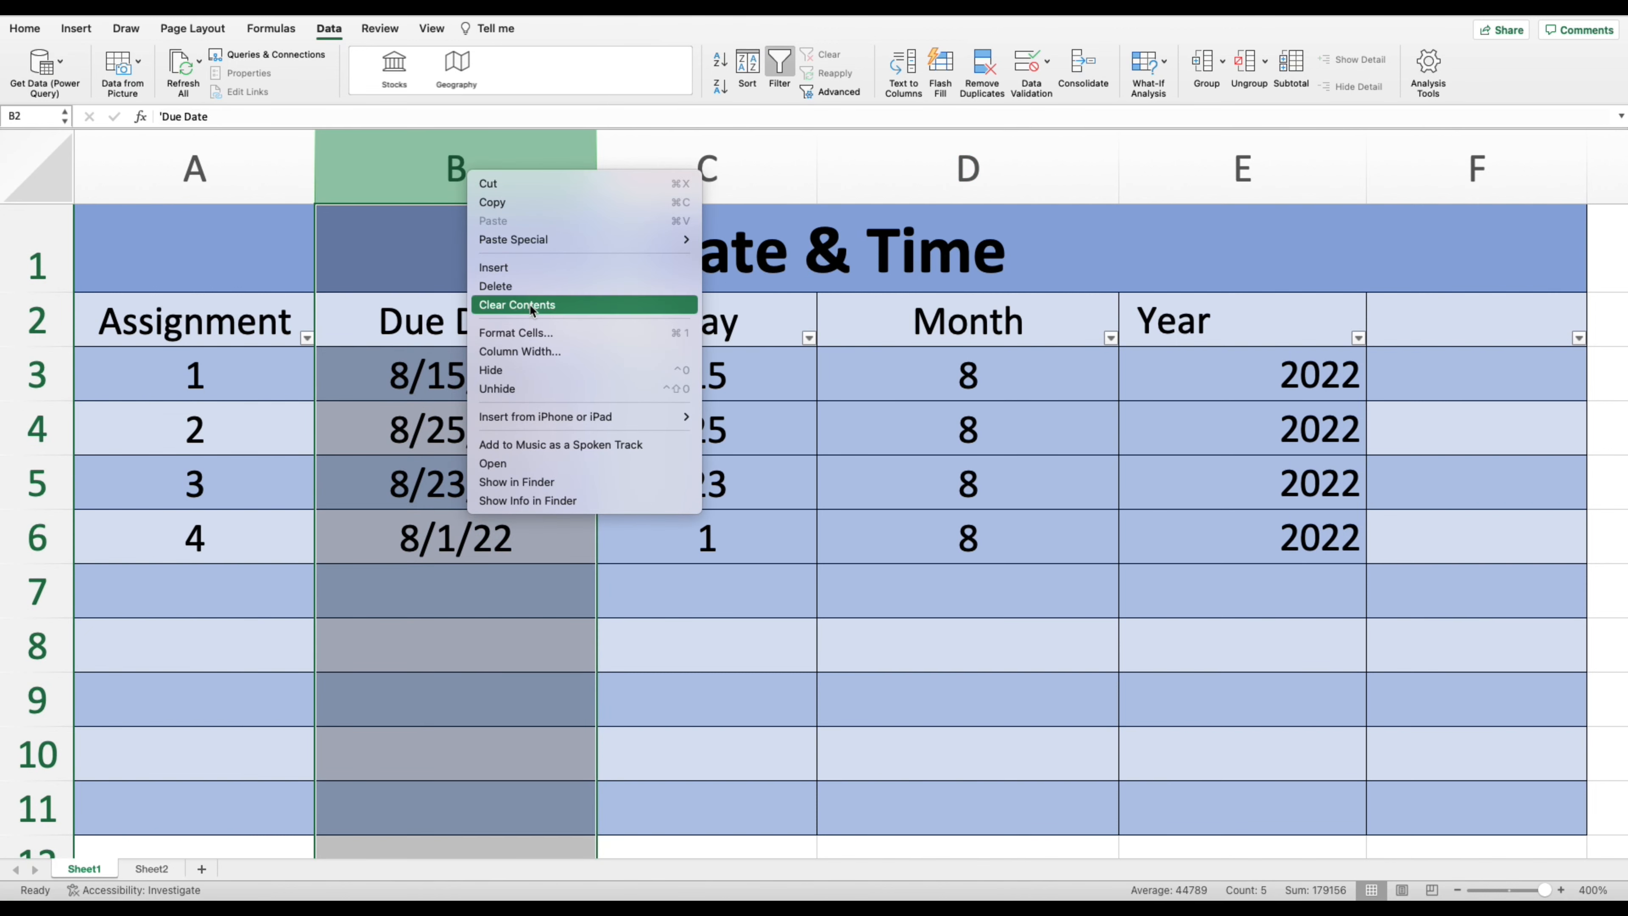
click(895, 482)
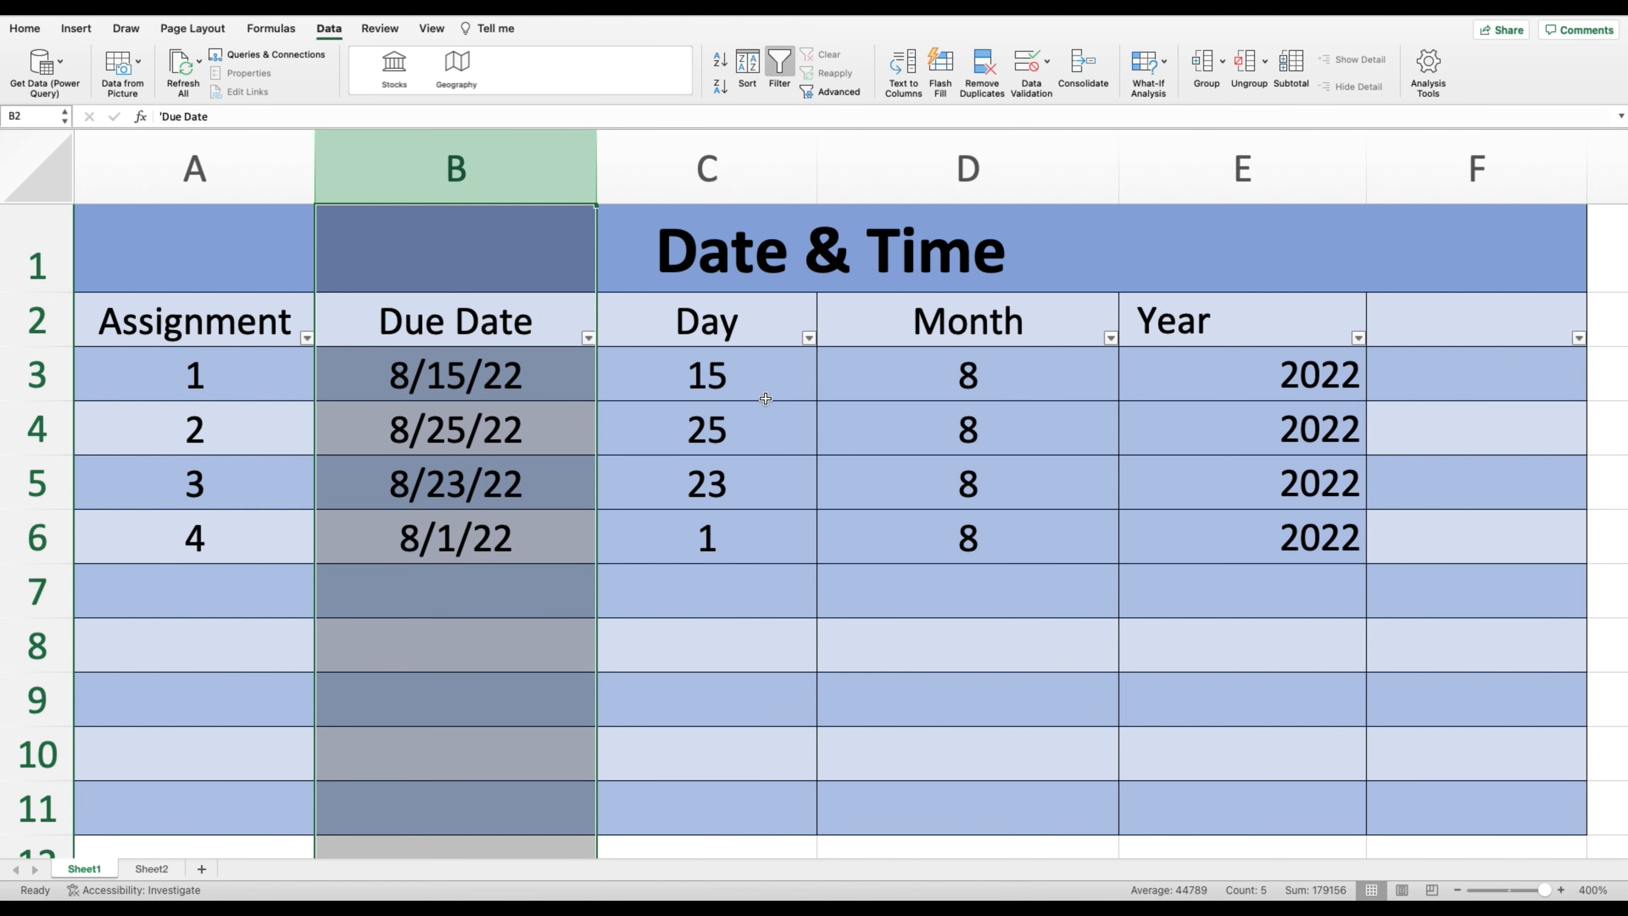
mouse_move(766, 398)
mouse_down()
mouse_move(757, 371)
mouse_move(890, 398)
mouse_move(1246, 532)
mouse_up()
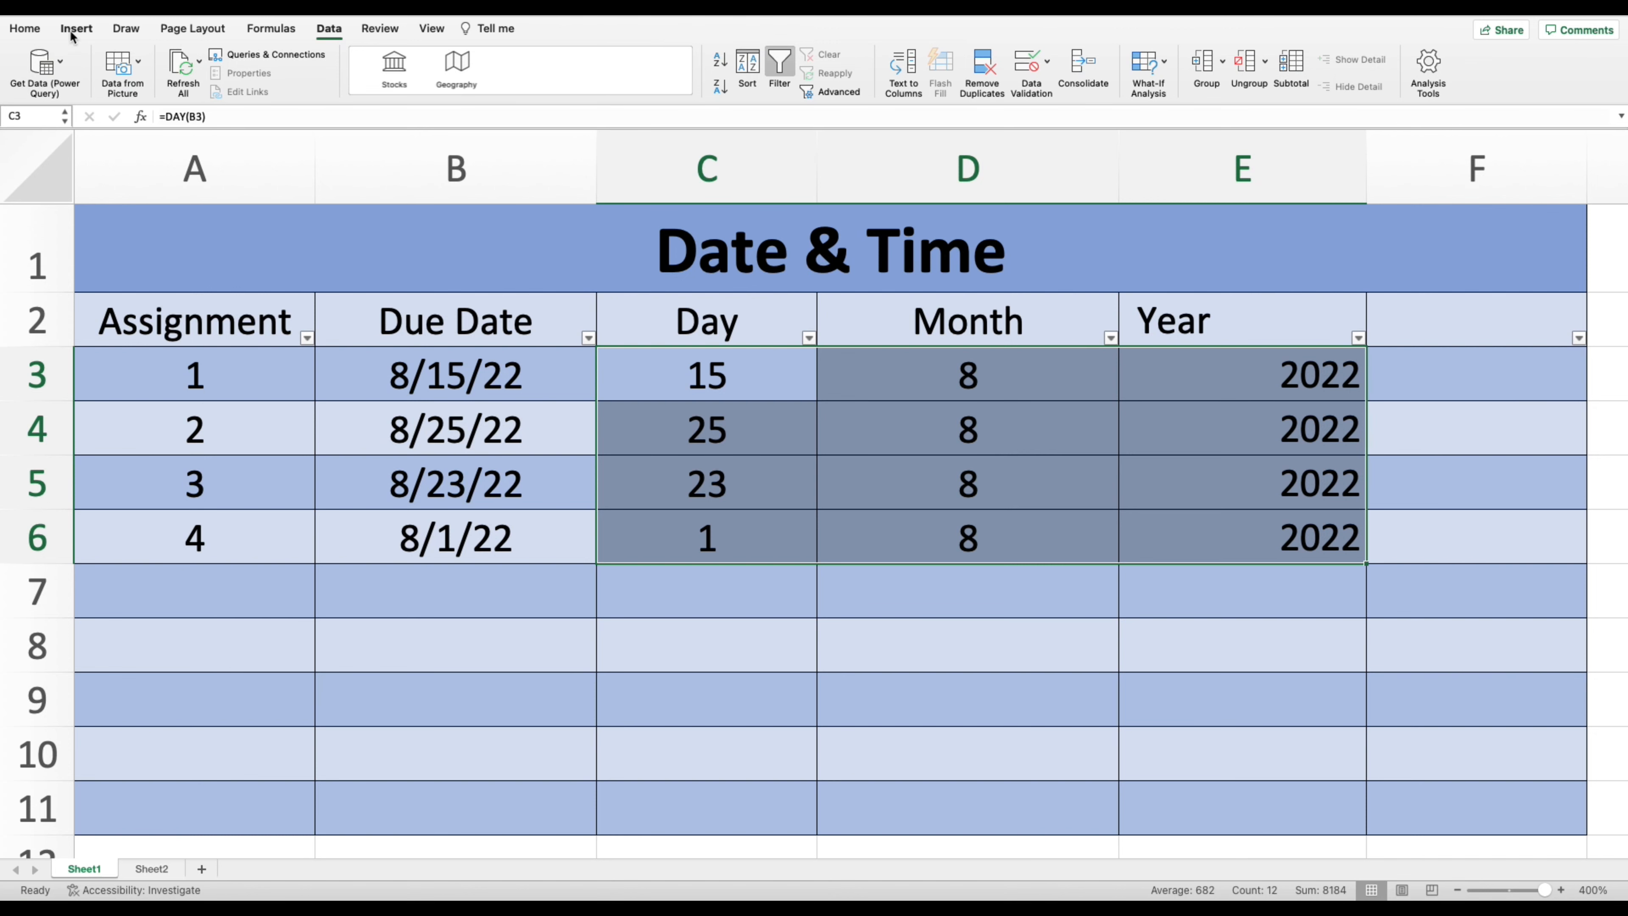
key(super+c)
click(759, 430)
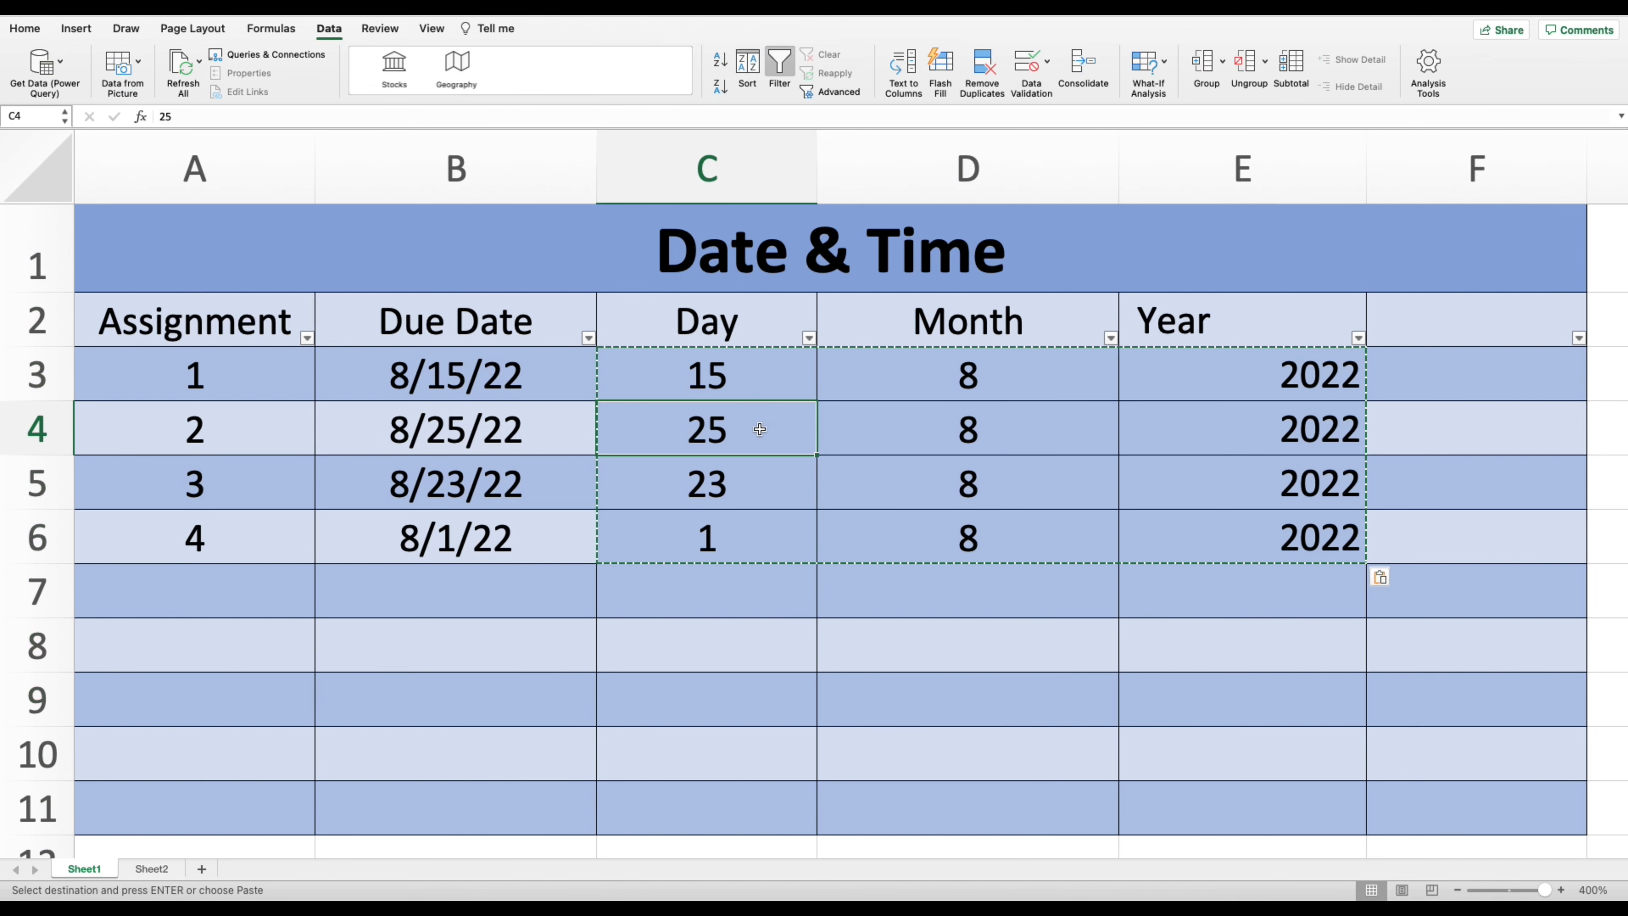
Delete the whole Due Date column B.
click(506, 166)
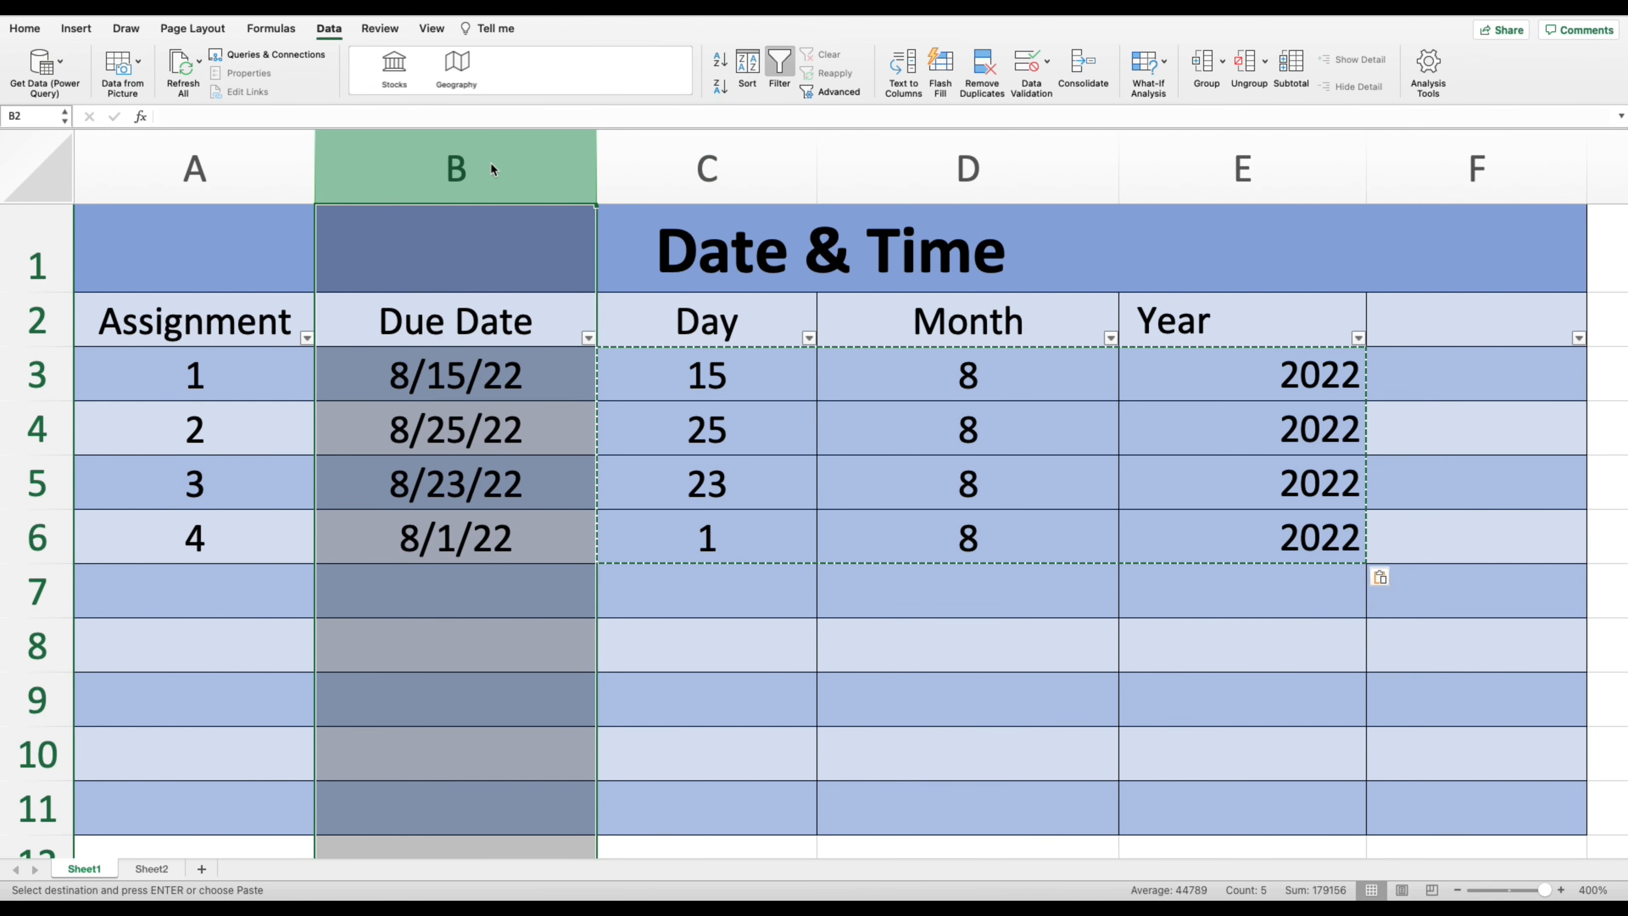
right_click(495, 164)
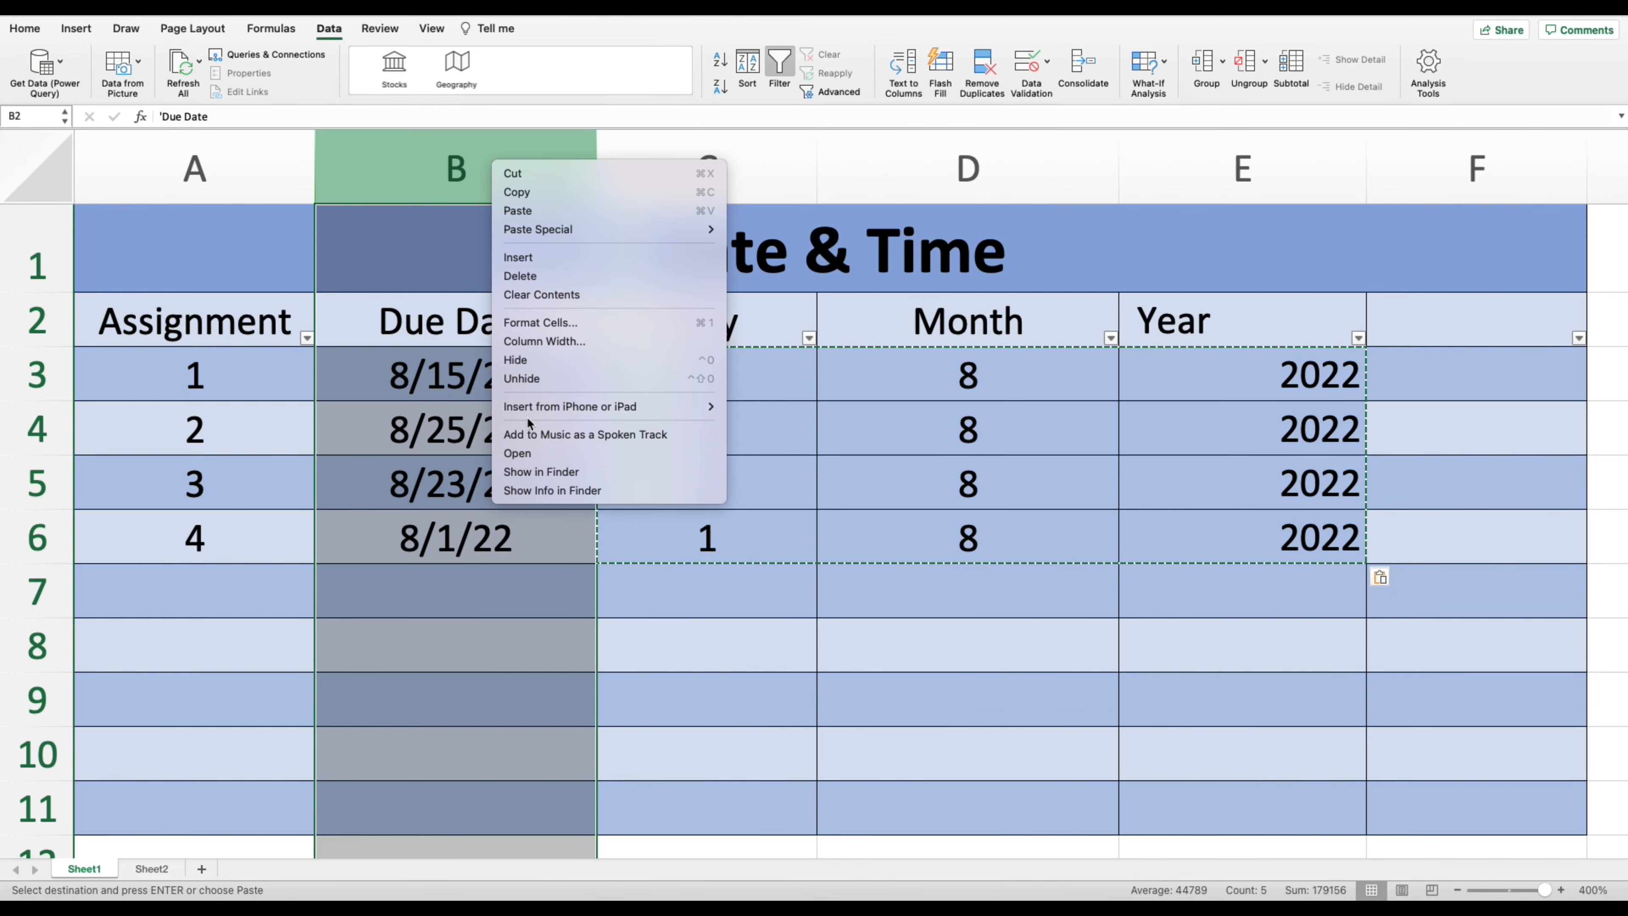
click(522, 276)
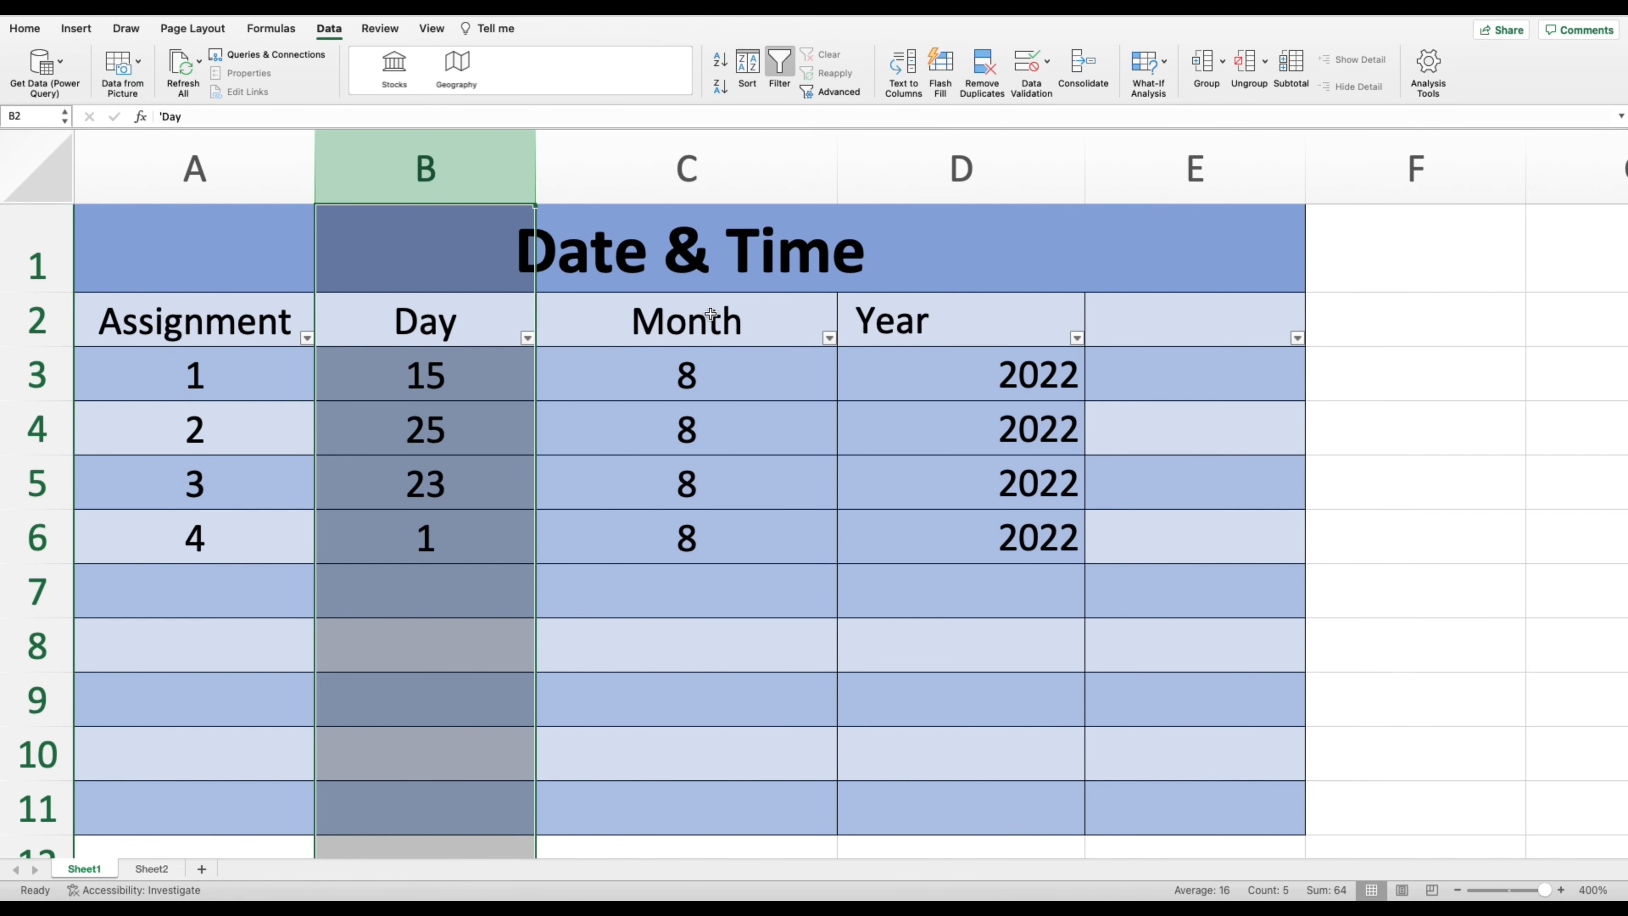
Add the header "Date" in E2 beside the Year column.
click(1116, 327)
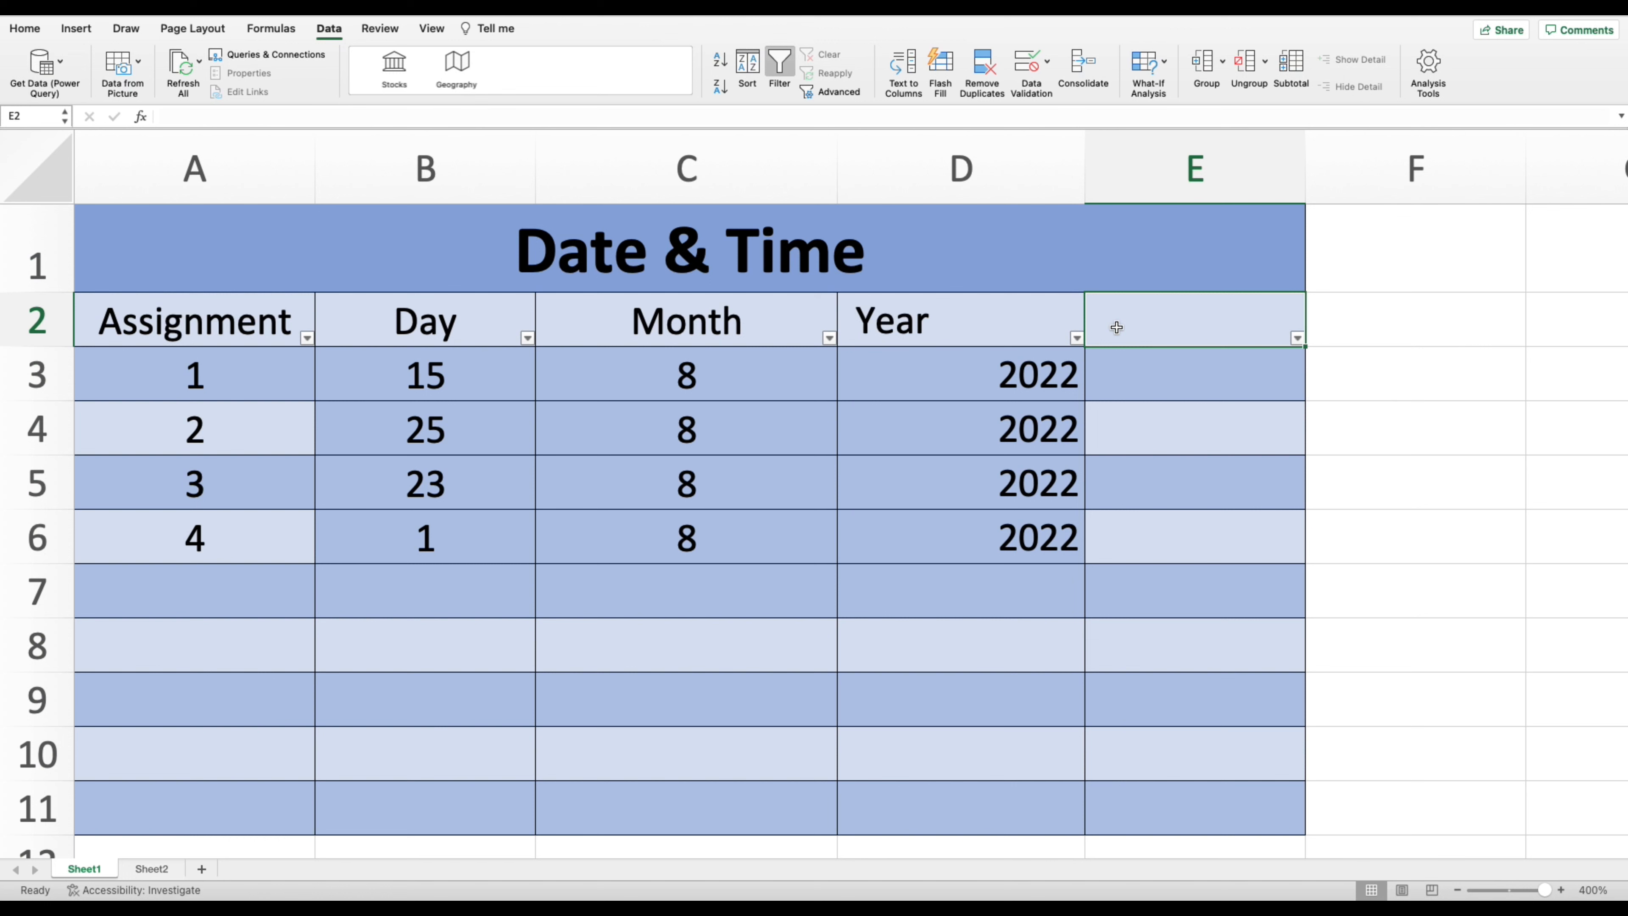
text(Date)
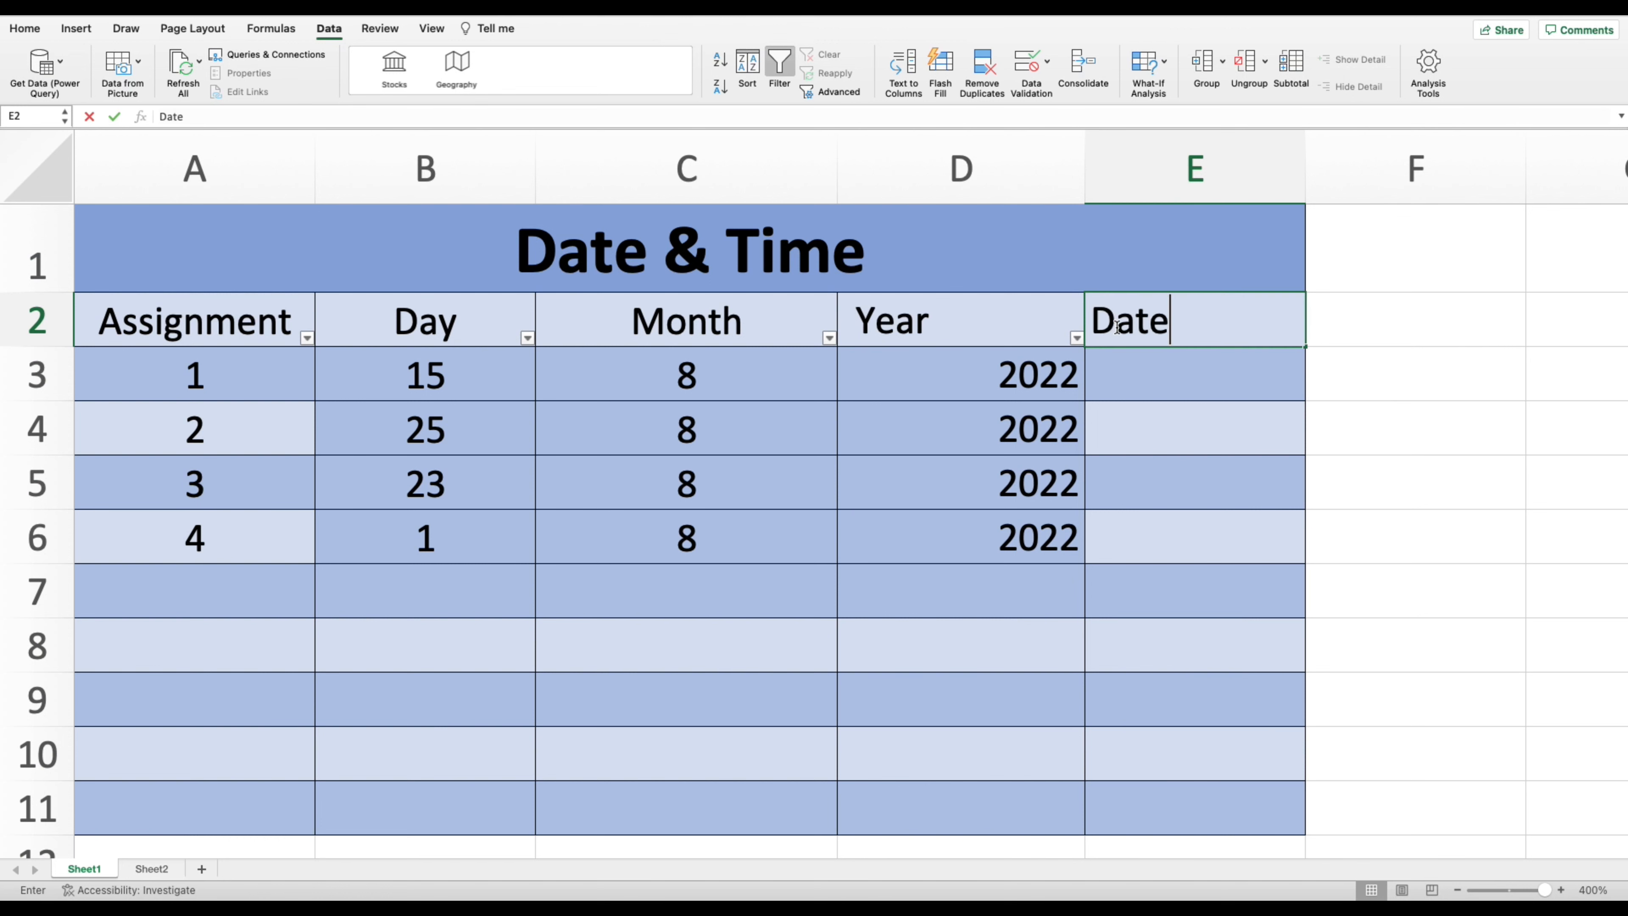
key(Return)
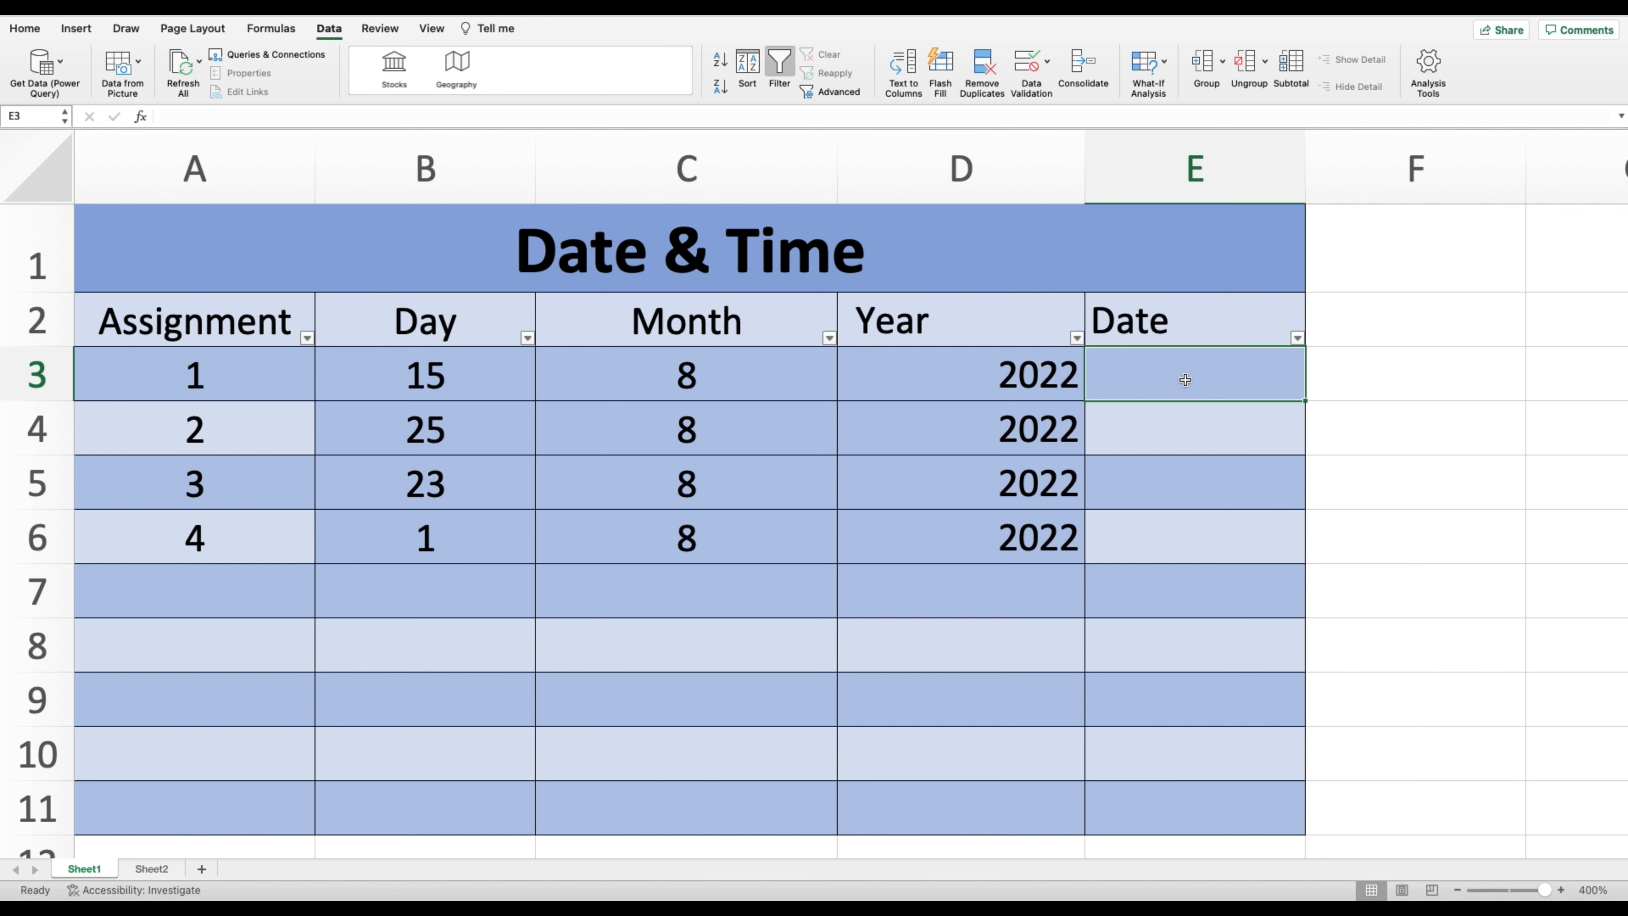
Enter the formula =DATE(D3,C3,B3) in E3 to rebuild the first assignment's date from its year, month and day.
text(=date)
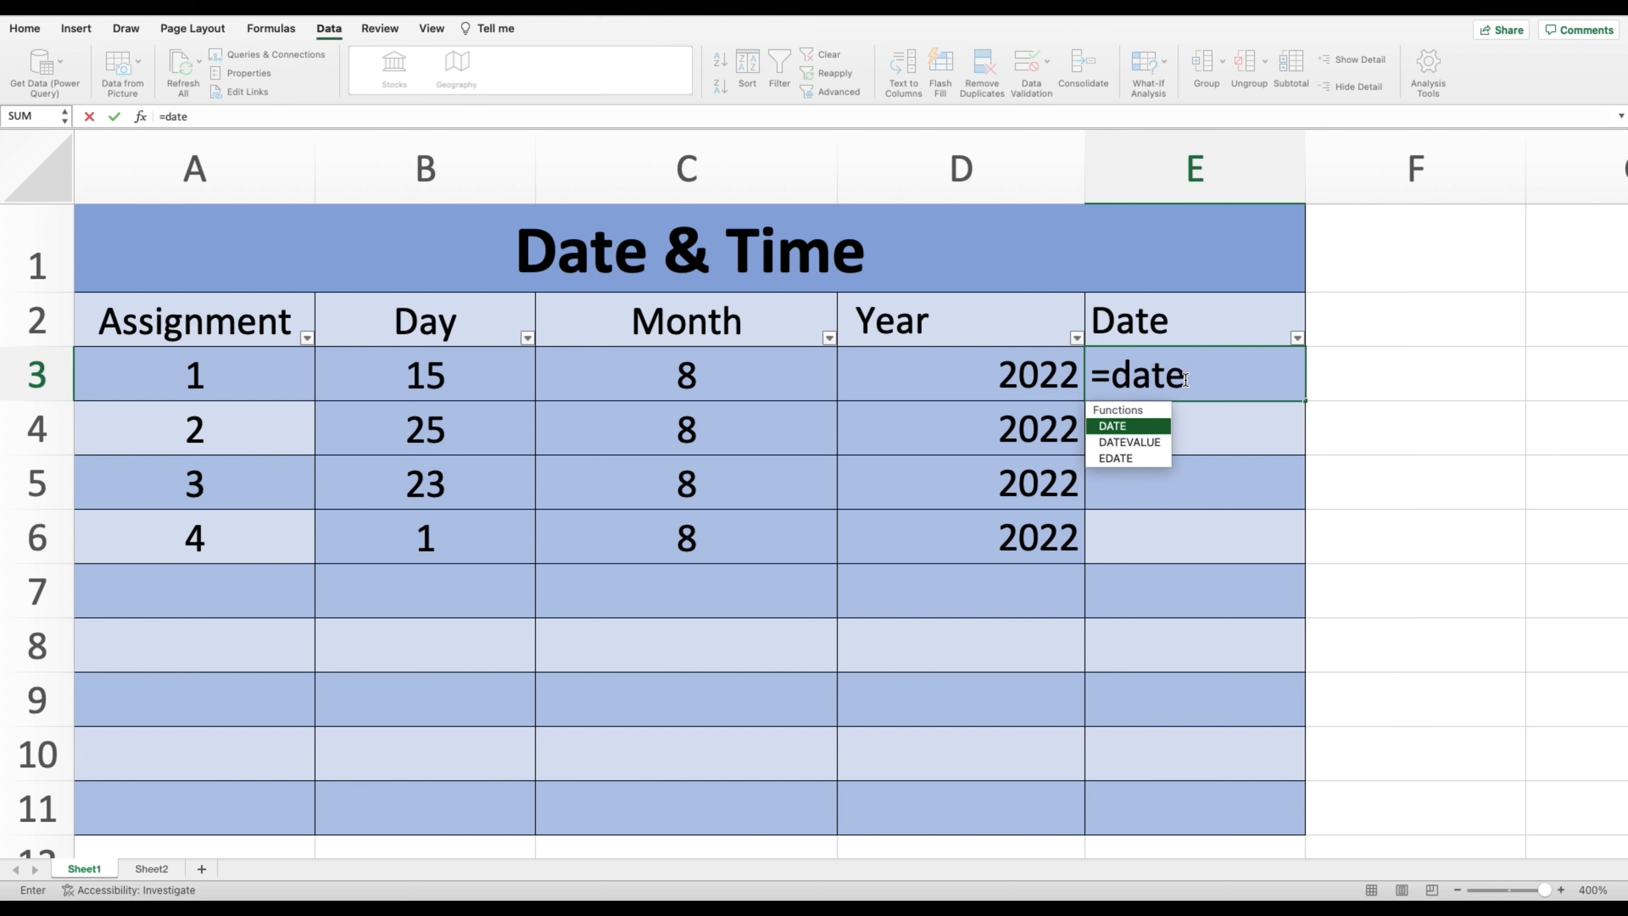
text(()
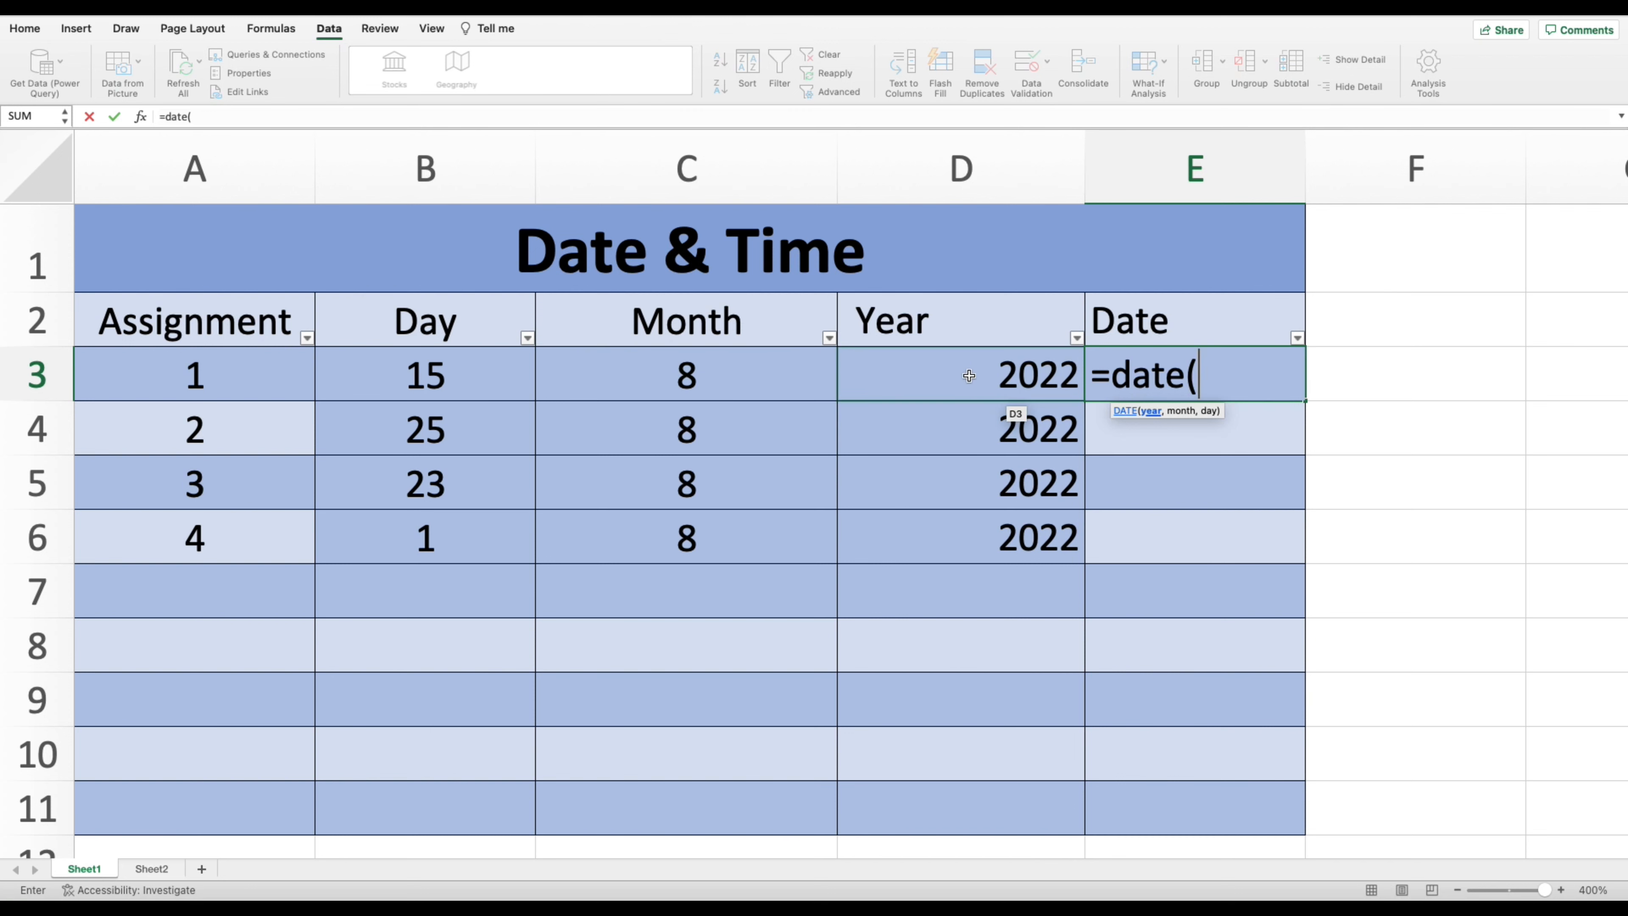
click(906, 363)
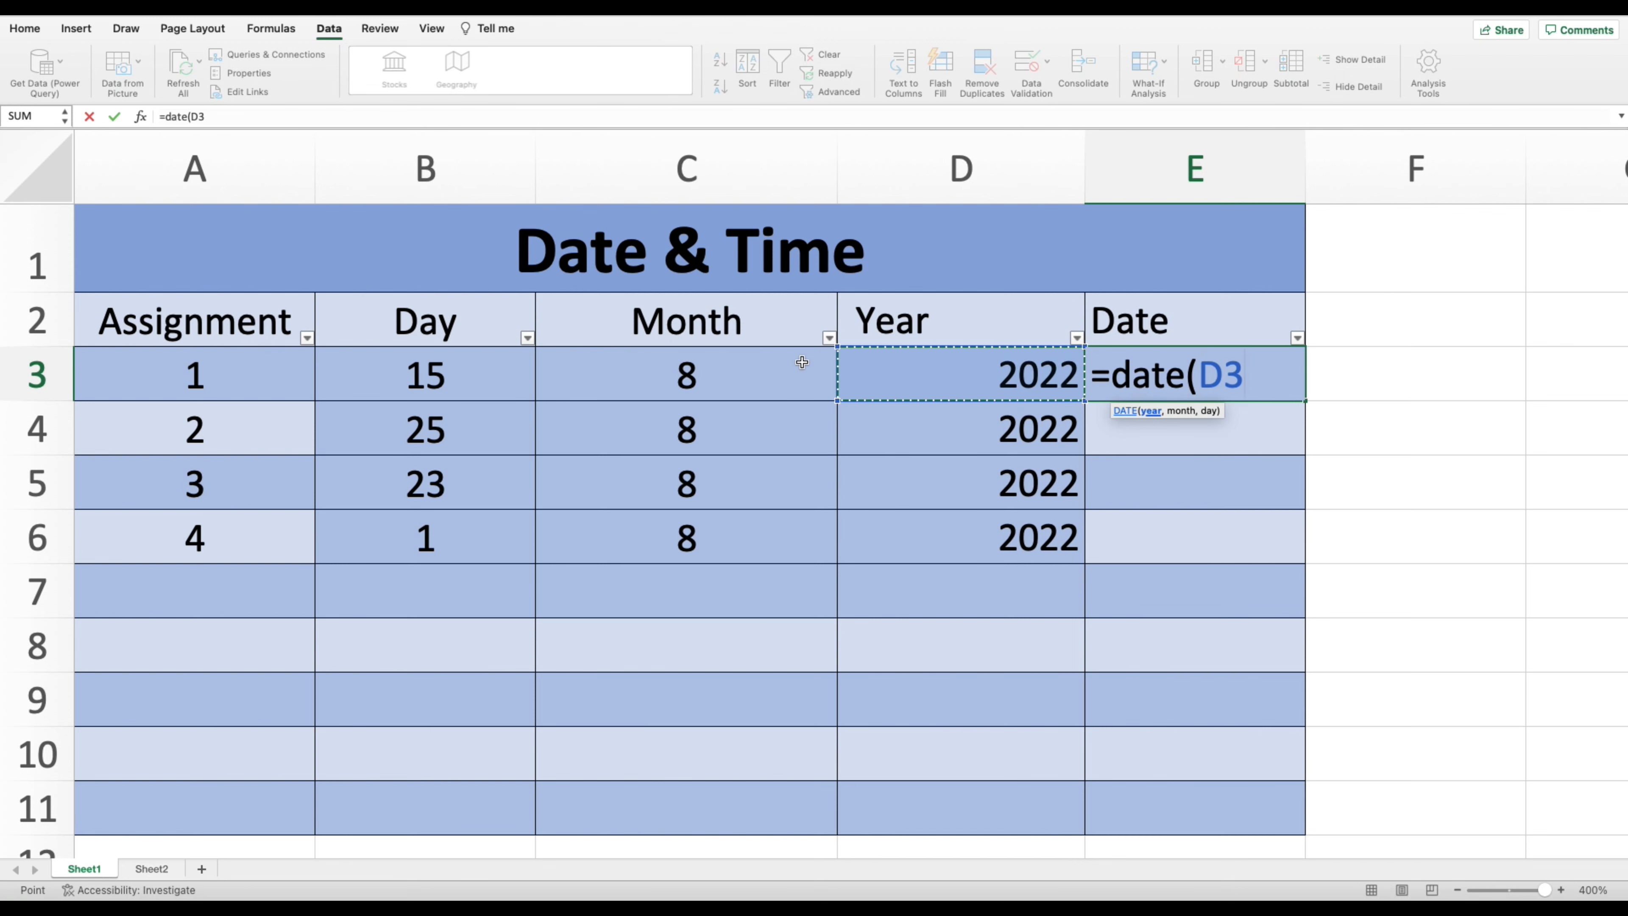
text(,)
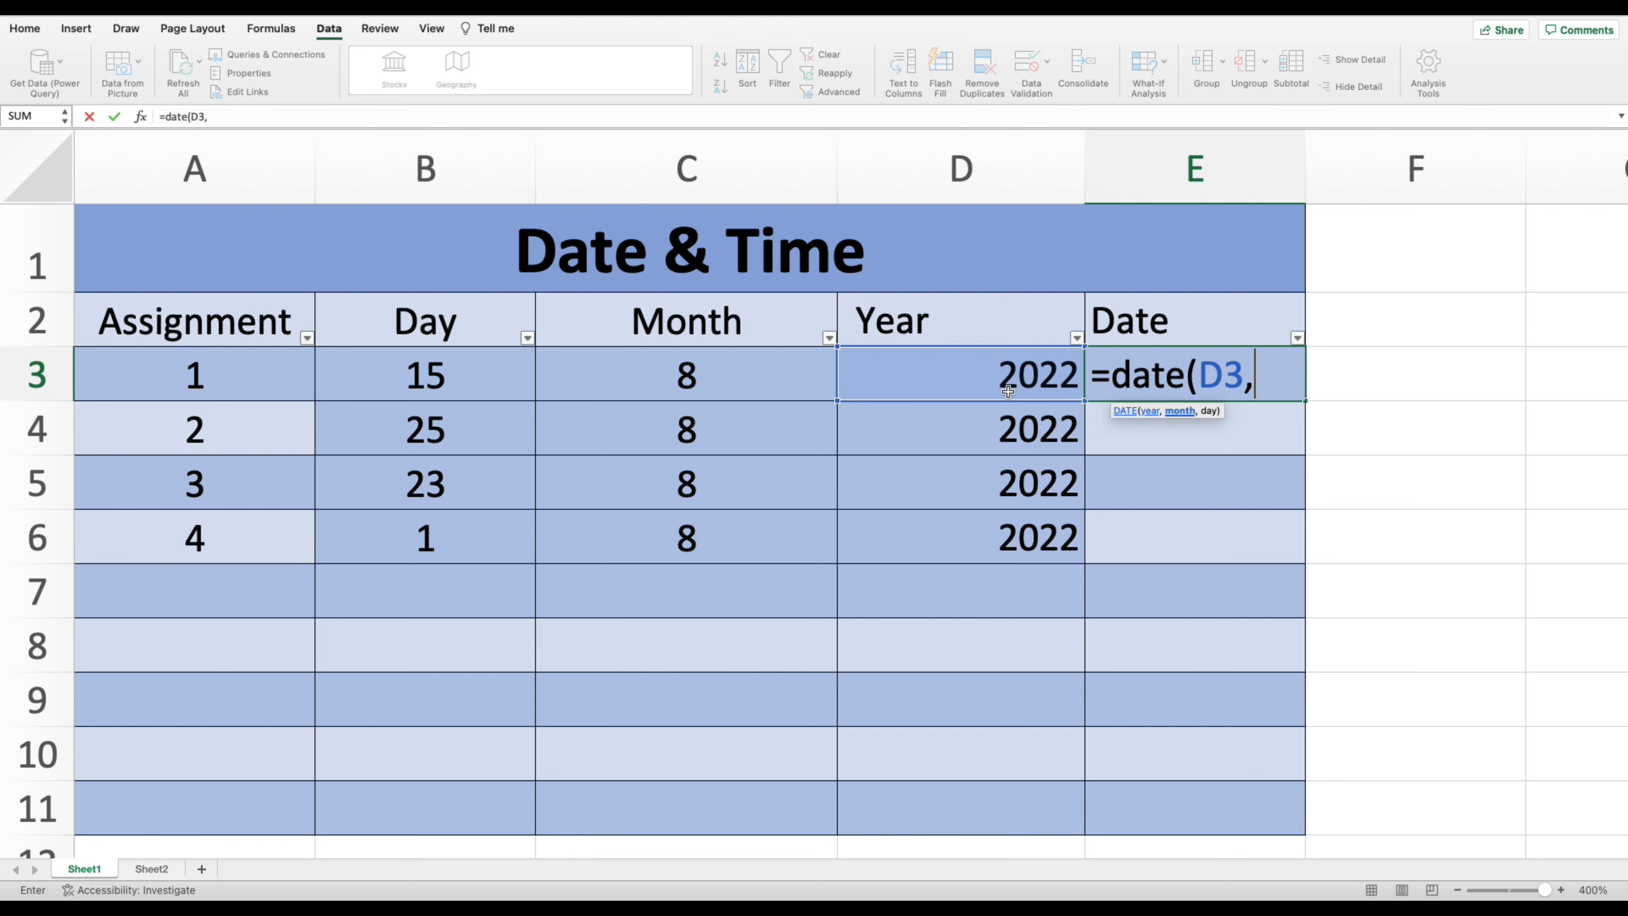
click(723, 373)
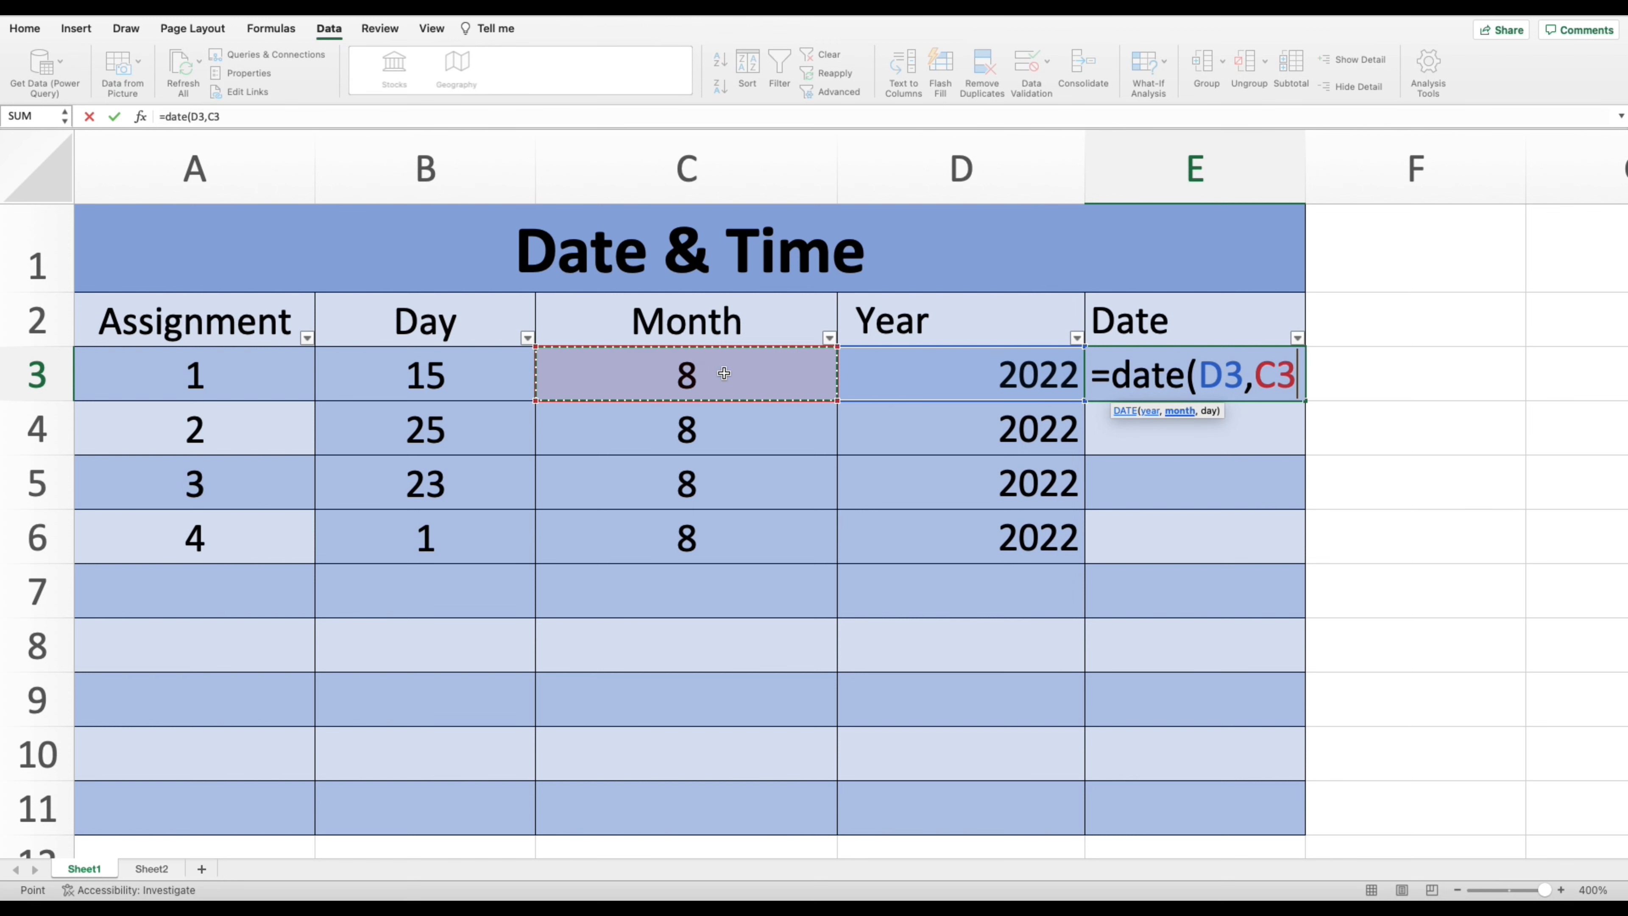
text(,)
click(459, 360)
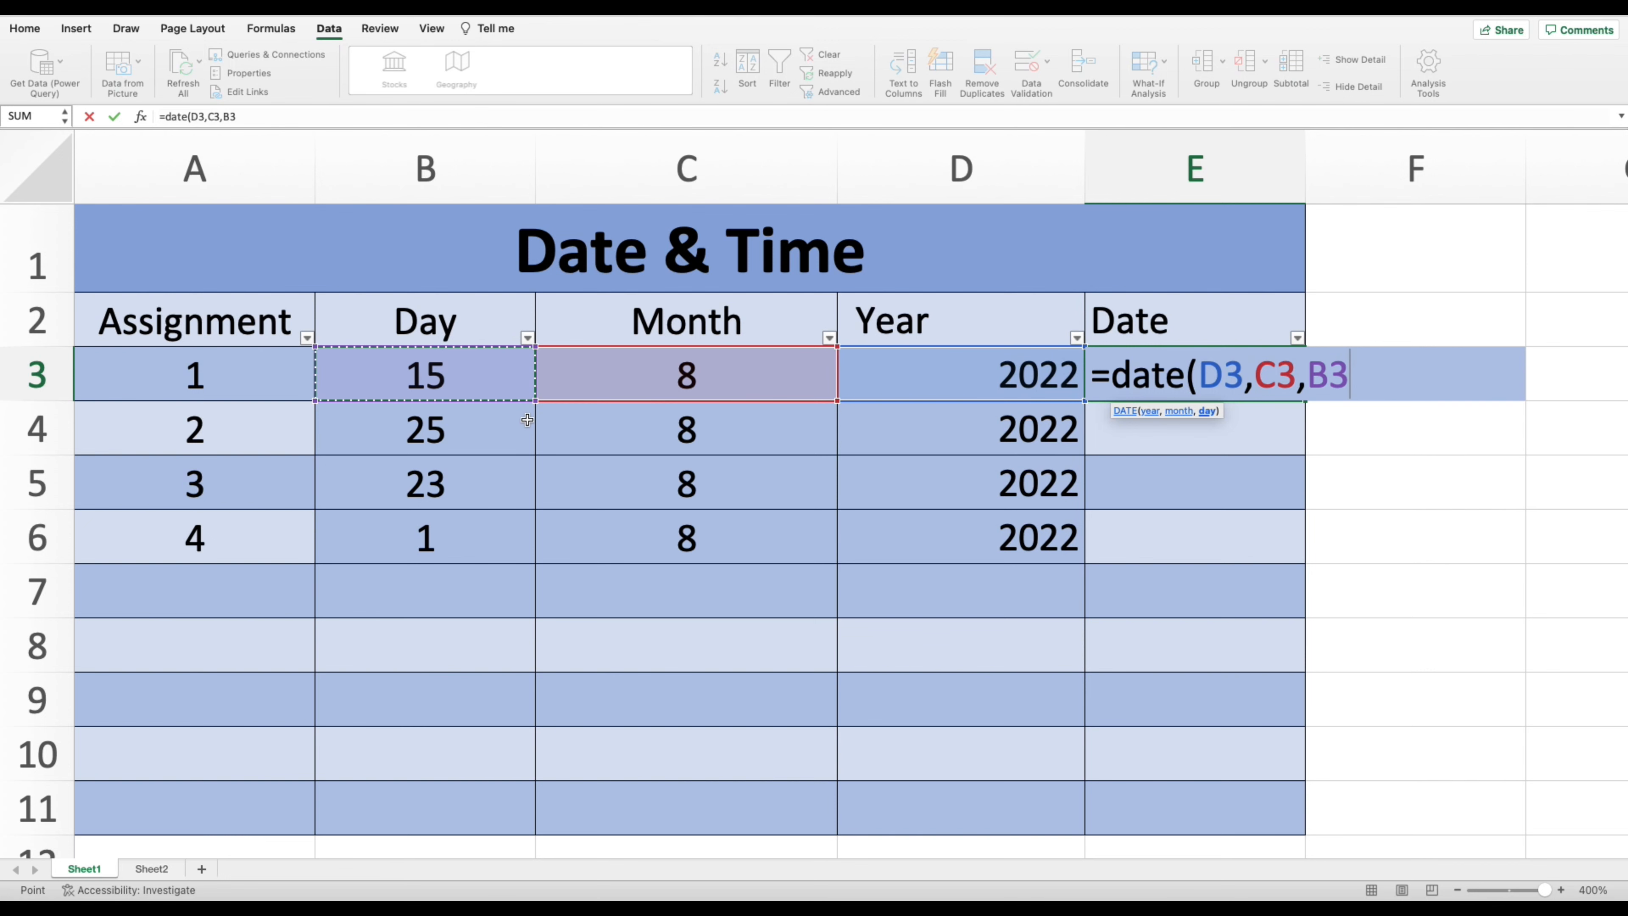
text())
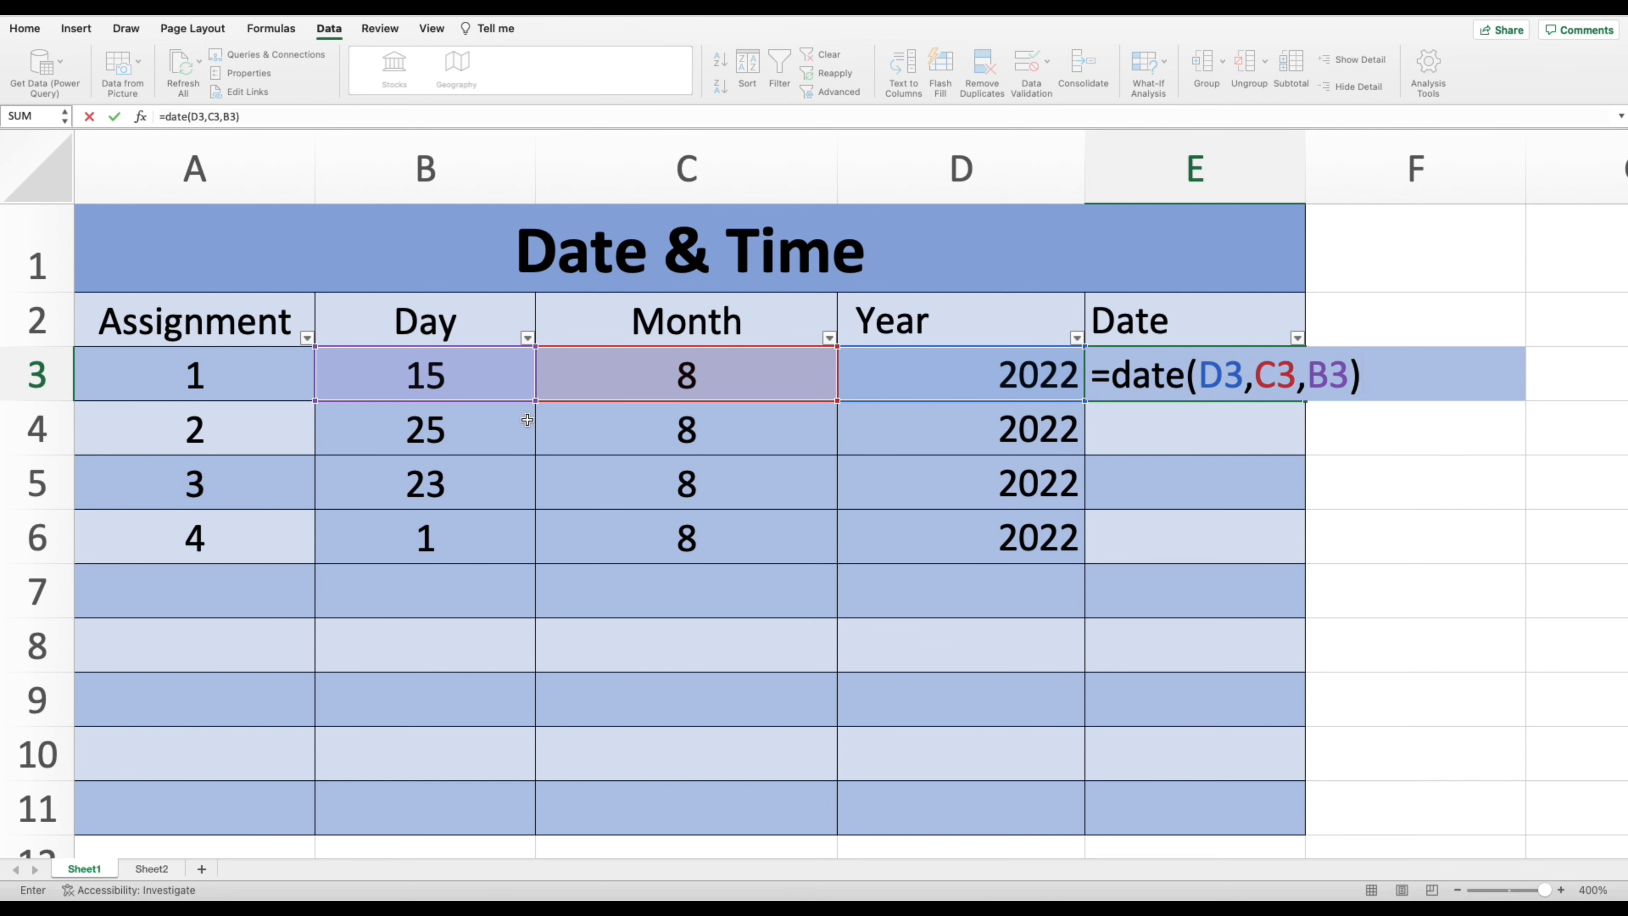
key(Return)
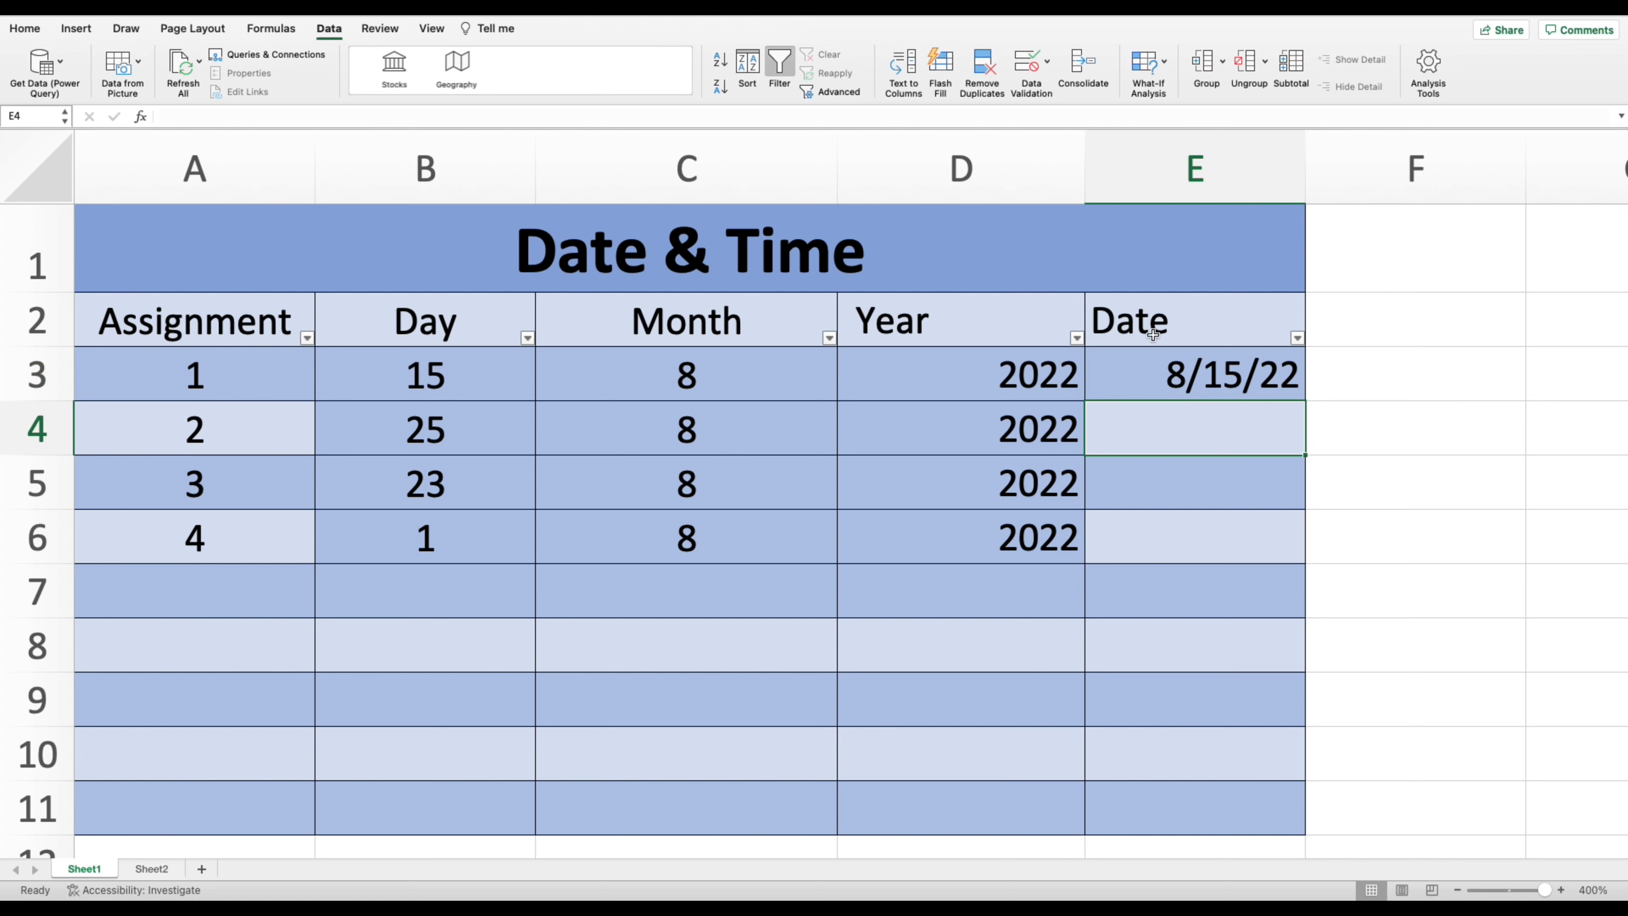
Fill the DATE formula from E3 down to E6 for the remaining assignments.
click(1282, 379)
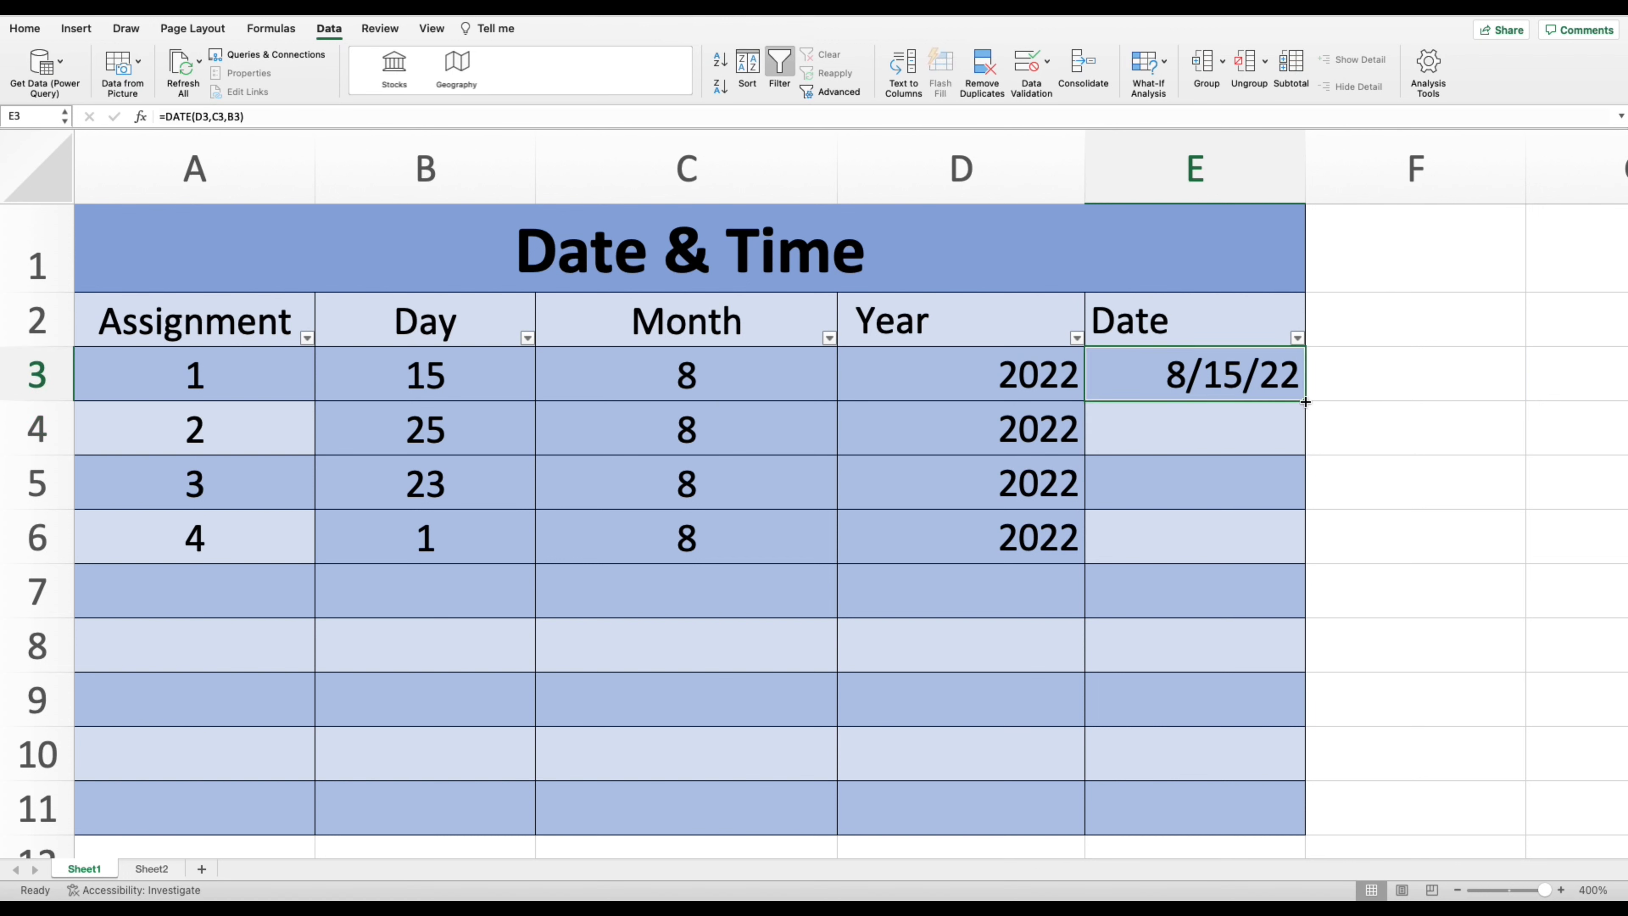
drag(1305, 402, 1246, 553)
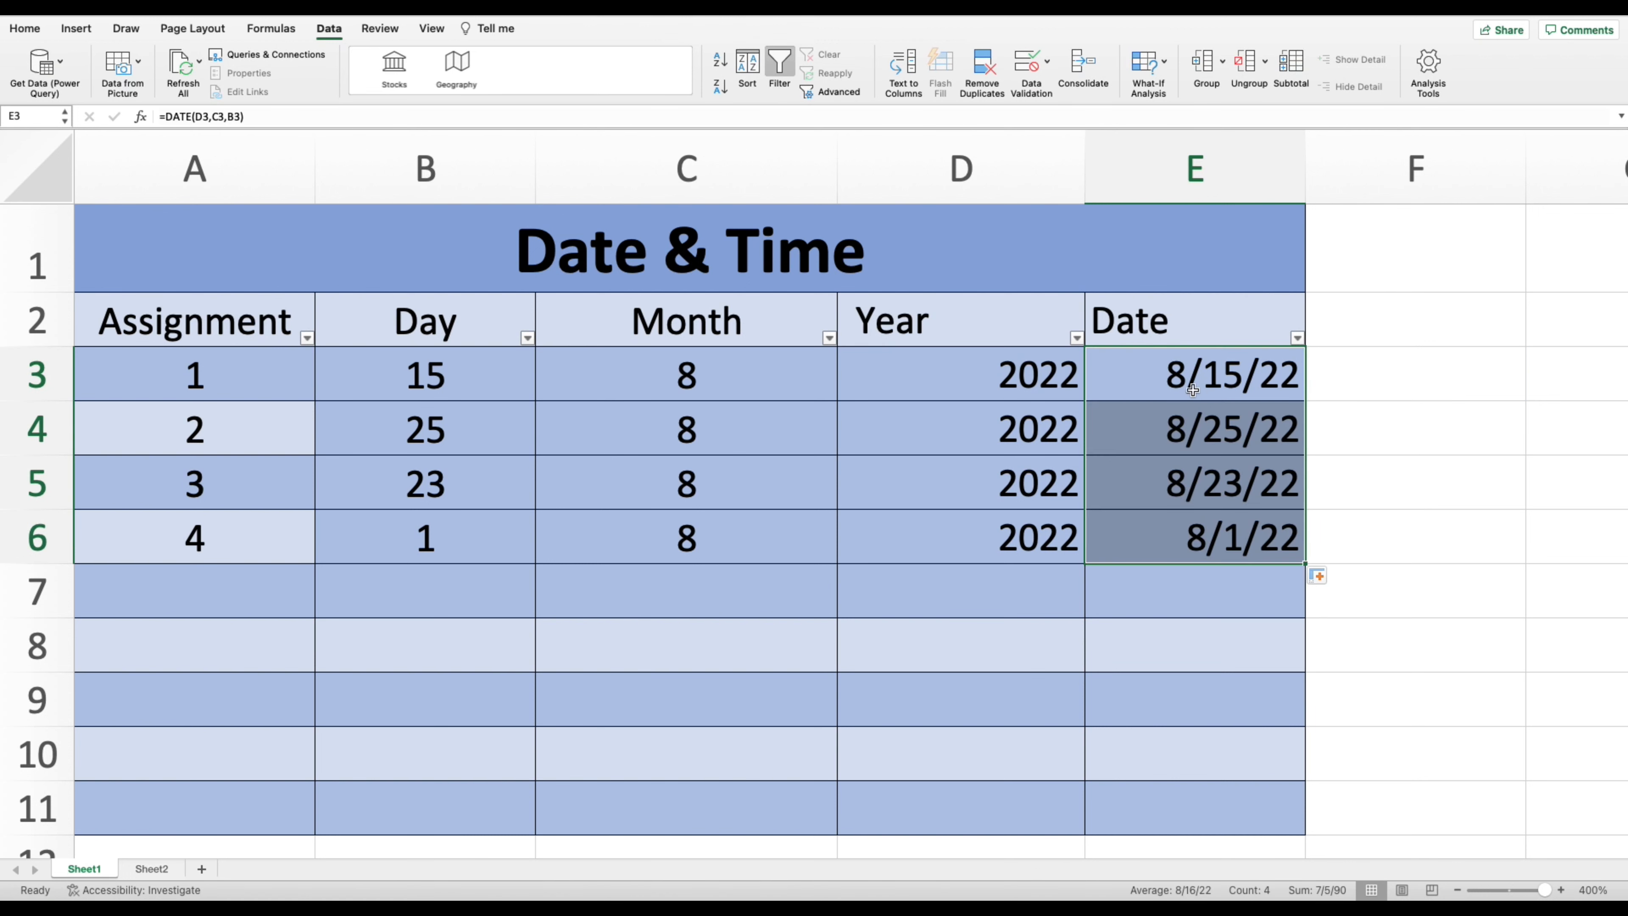
click(1145, 437)
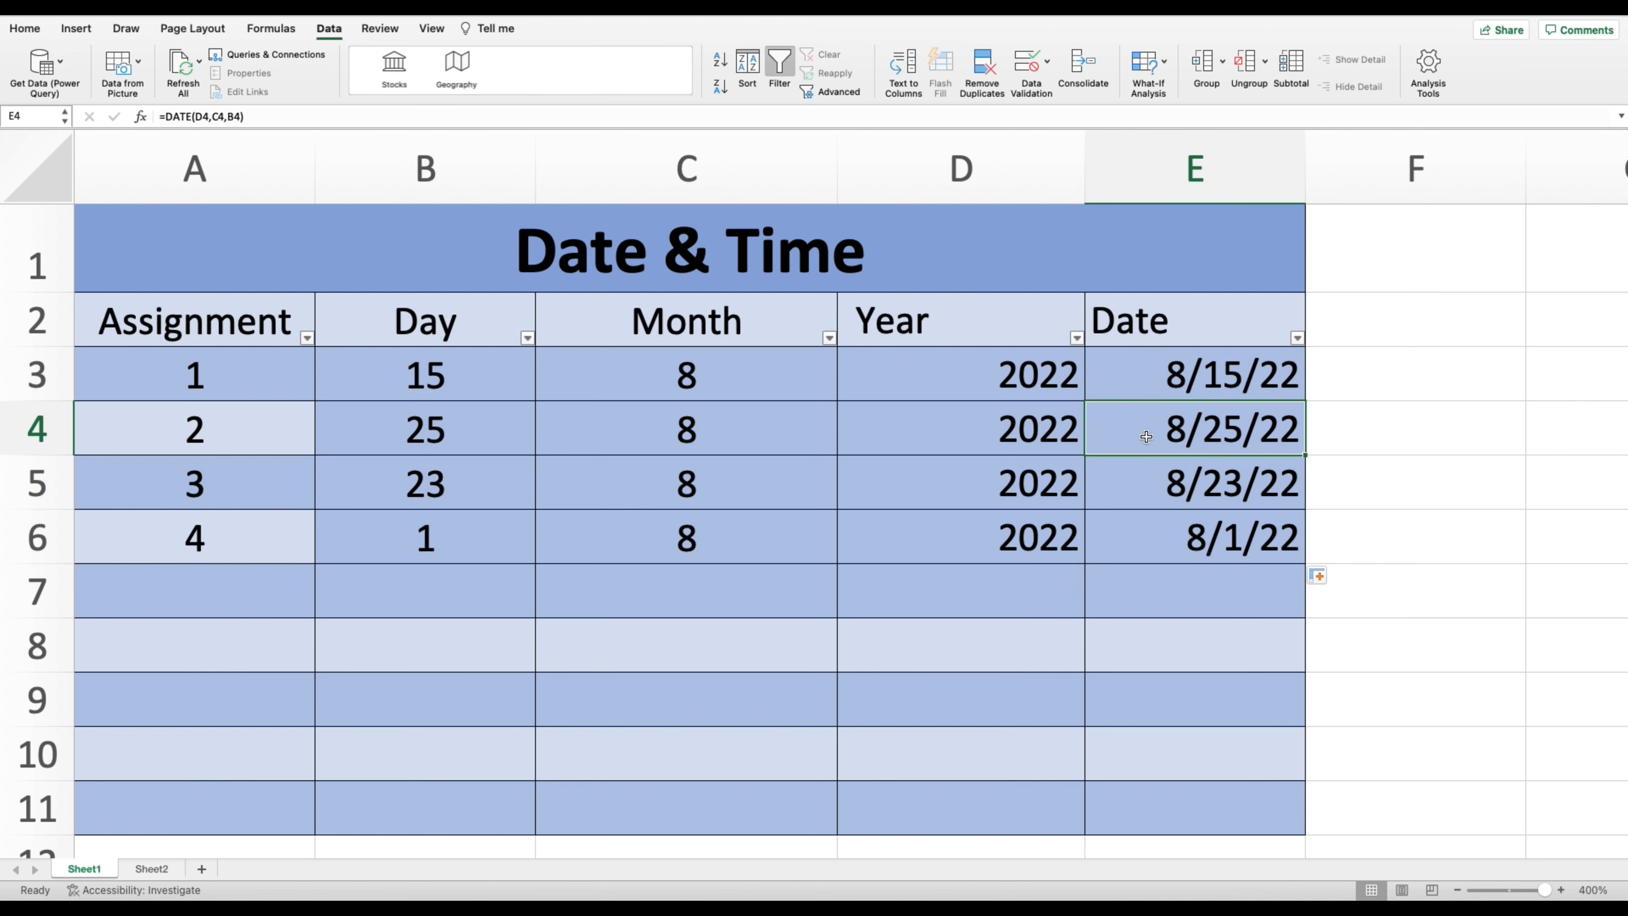